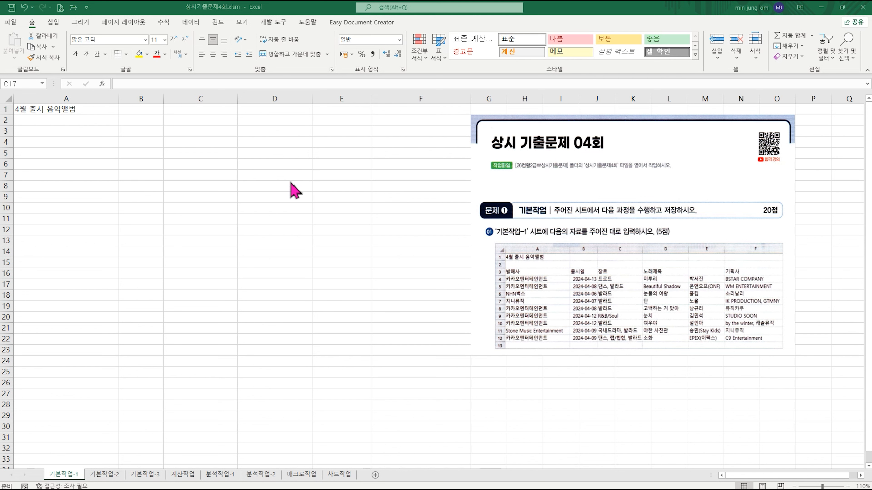
pyautogui.click(297, 213)
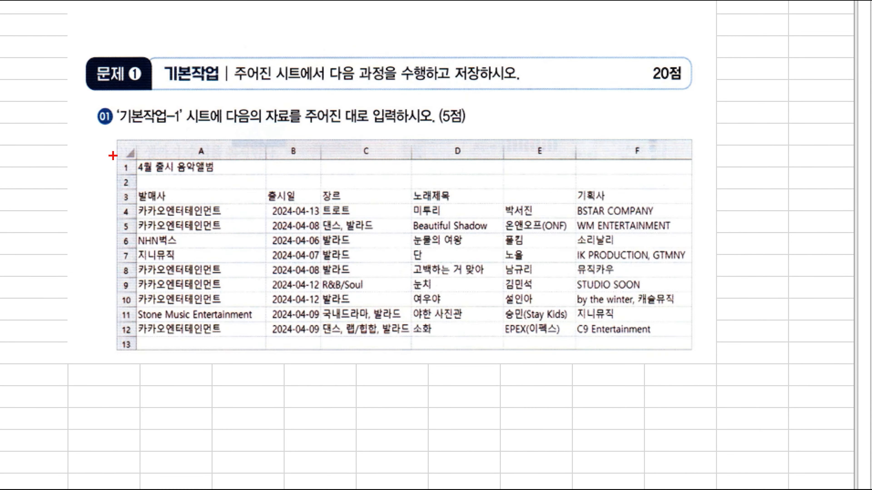
pyautogui.moveTo(132, 156)
pyautogui.mouseDown()
pyautogui.moveTo(196, 174)
pyautogui.moveTo(250, 174)
pyautogui.mouseUp()
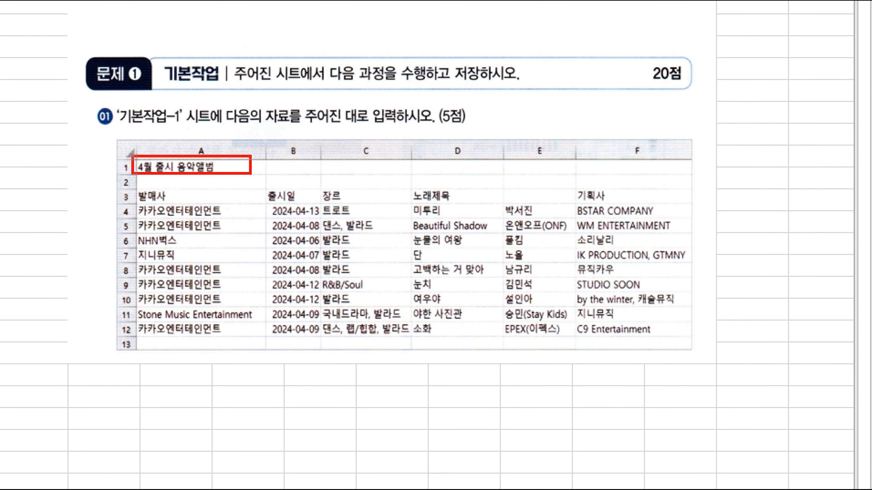
pyautogui.moveTo(134, 185)
pyautogui.mouseDown()
pyautogui.moveTo(203, 224)
pyautogui.moveTo(461, 321)
pyautogui.moveTo(687, 330)
pyautogui.moveTo(692, 339)
pyautogui.mouseUp()
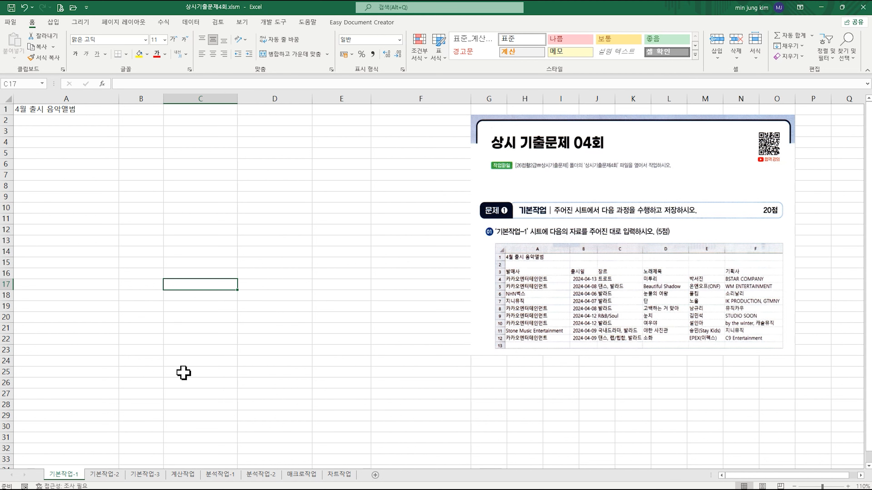
# Step: Open the 기본작업-2 sheet and read the formatting instructions for the title range A1:I1
pyautogui.click(107, 475)
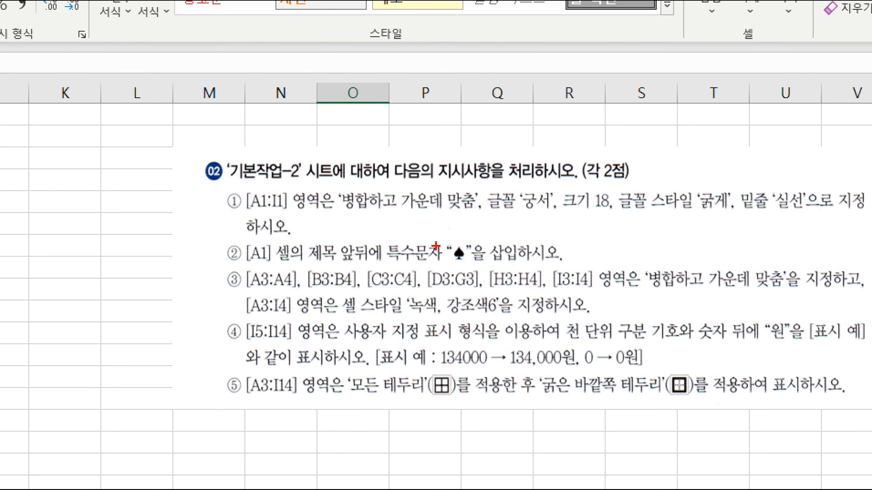
pyautogui.moveTo(237, 188)
pyautogui.mouseDown()
pyautogui.moveTo(315, 215)
pyautogui.moveTo(483, 215)
pyautogui.mouseUp()
pyautogui.moveTo(515, 186); pyautogui.dragTo(555, 217)
pyautogui.moveTo(591, 184); pyautogui.dragTo(614, 213)
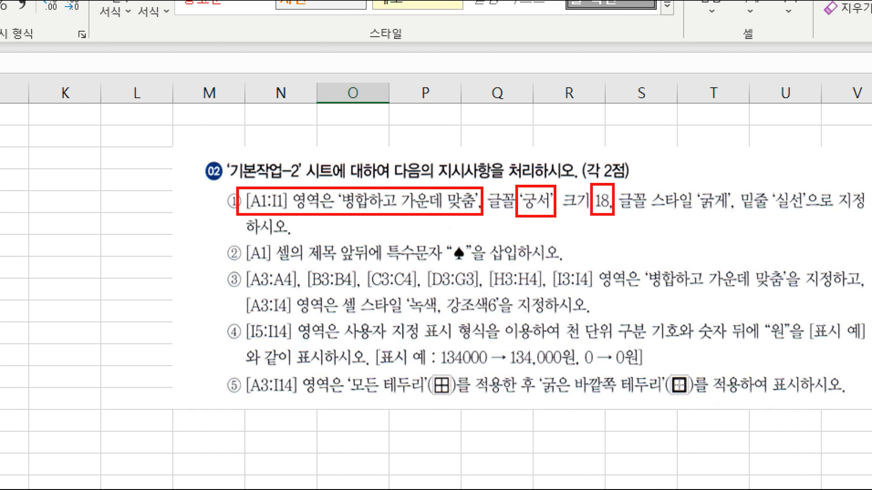
pyautogui.moveTo(691, 182); pyautogui.dragTo(734, 216)
pyautogui.moveTo(775, 182); pyautogui.dragTo(810, 212)
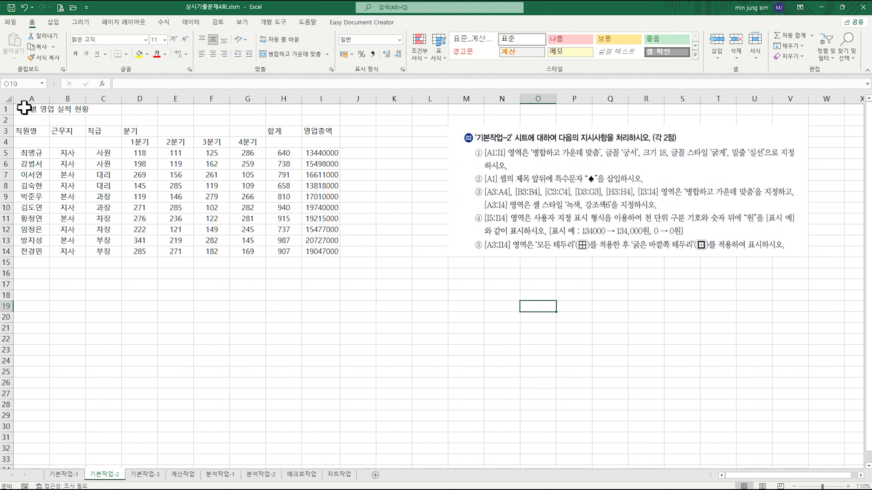
# Step: Merge and center the title across A1:I1 and set its font to 궁서, size 18
pyautogui.click(25, 110)
pyautogui.moveTo(26, 110)
pyautogui.mouseDown()
pyautogui.moveTo(364, 110)
pyautogui.moveTo(312, 110)
pyautogui.mouseUp()
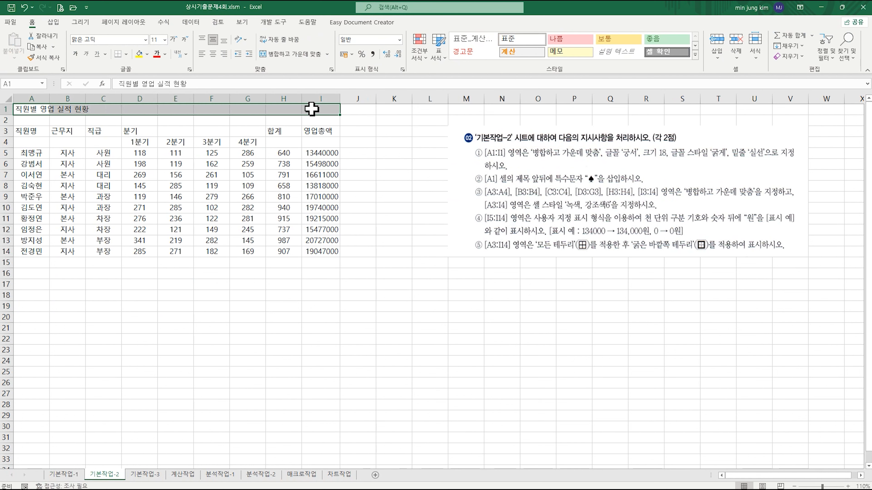
pyautogui.click(289, 55)
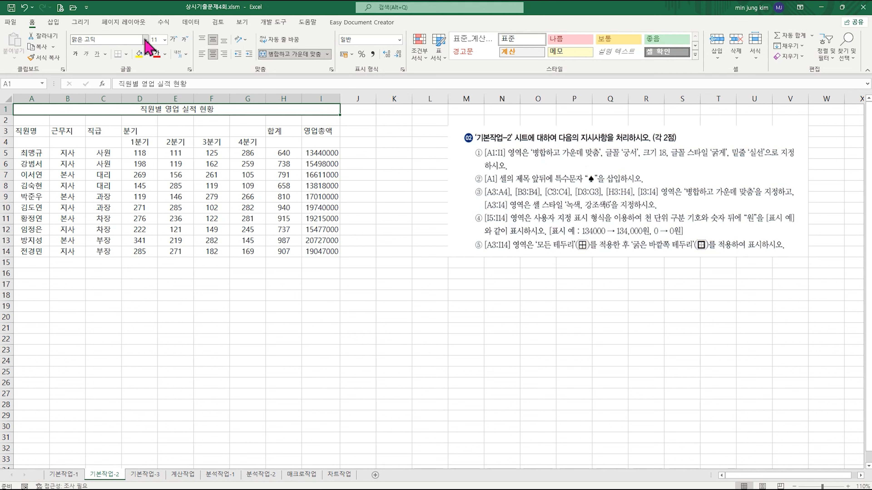
pyautogui.click(145, 40)
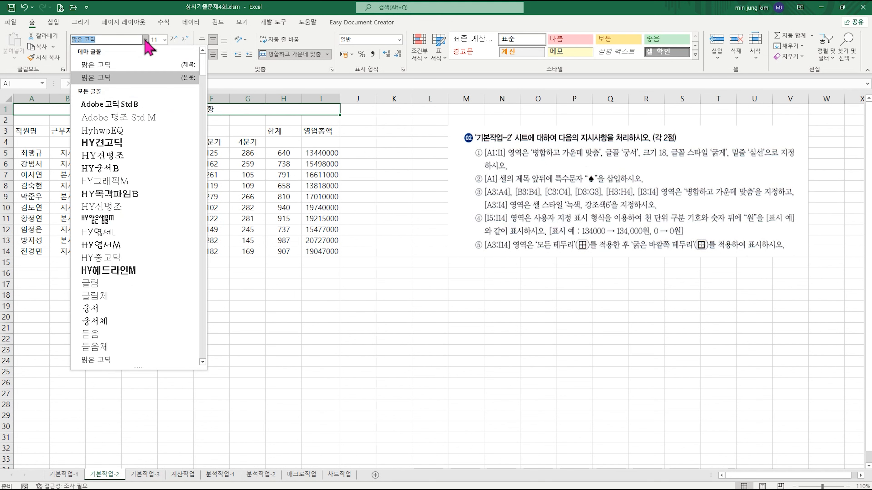
pyautogui.click(126, 309)
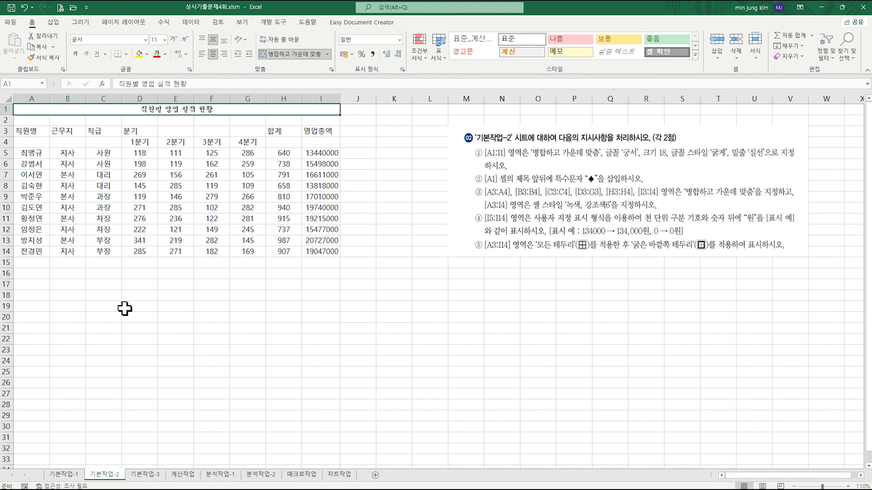
pyautogui.click(165, 40)
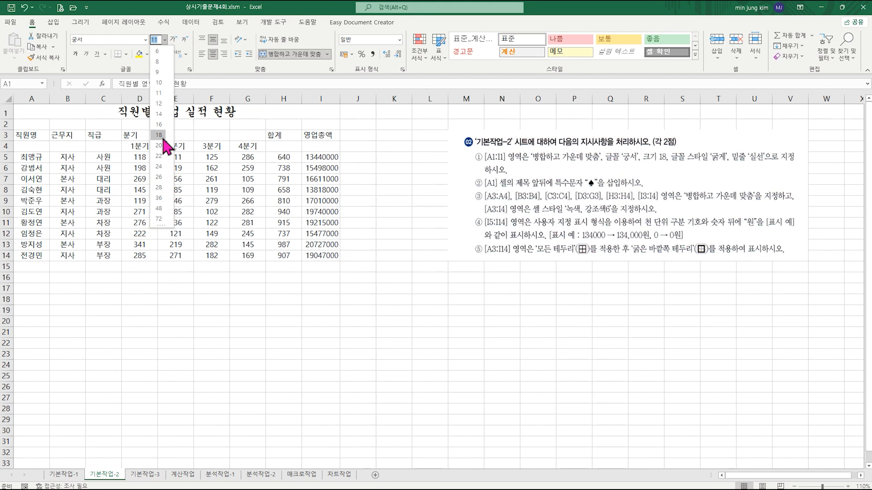
pyautogui.click(164, 139)
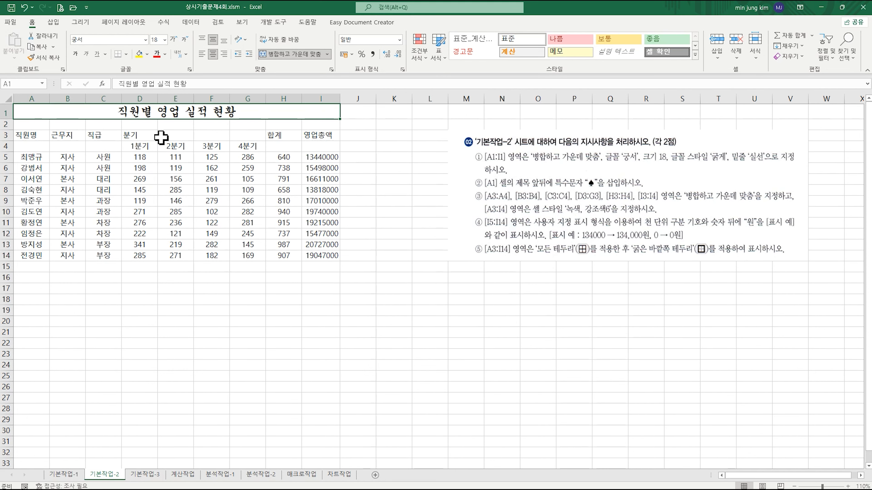
# Step: Make the merged title in A1 bold and give it a single underline
pyautogui.click(77, 56)
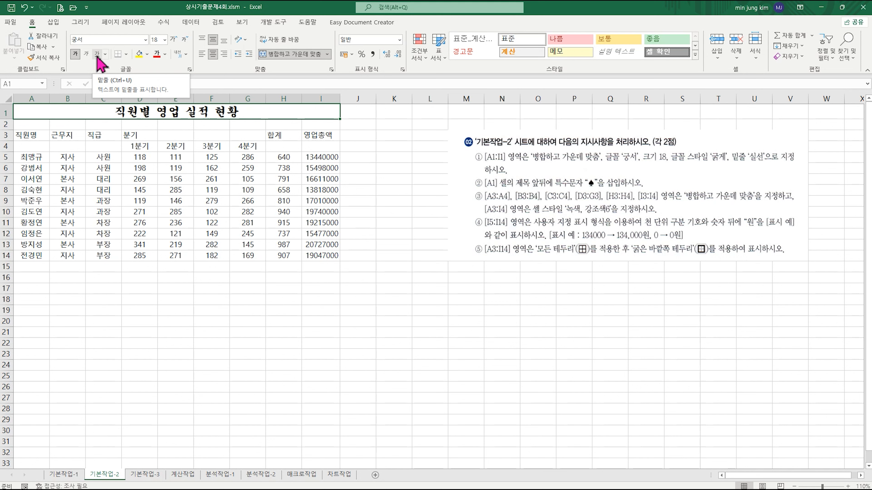
pyautogui.click(98, 53)
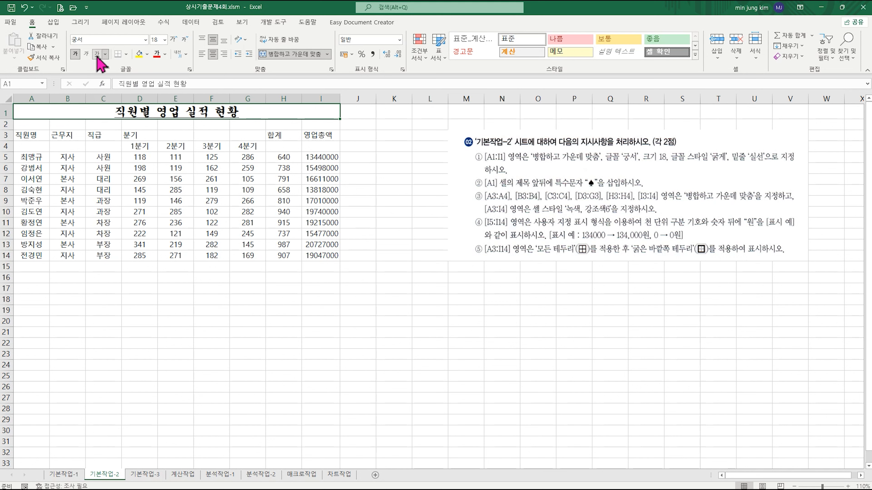
pyautogui.click(106, 54)
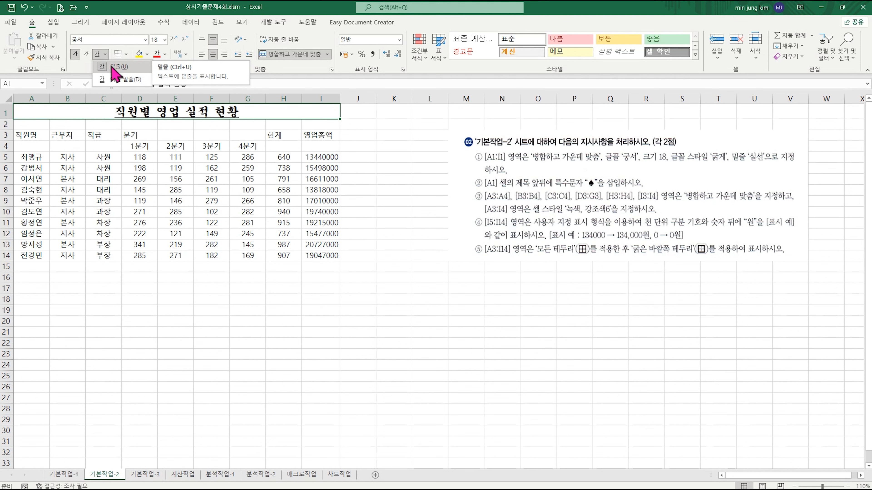
pyautogui.click(381, 162)
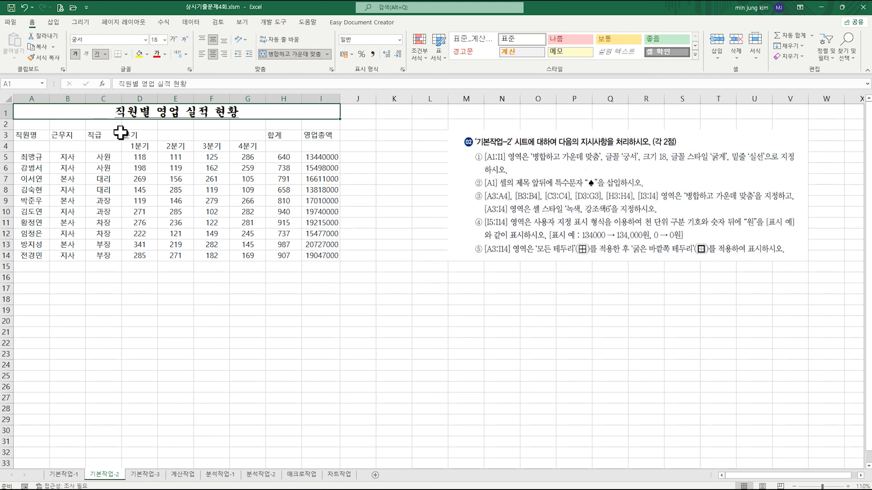
# Step: Edit the title in A1 and insert the special character ♠ in front of the text
pyautogui.doubleClick(114, 111)
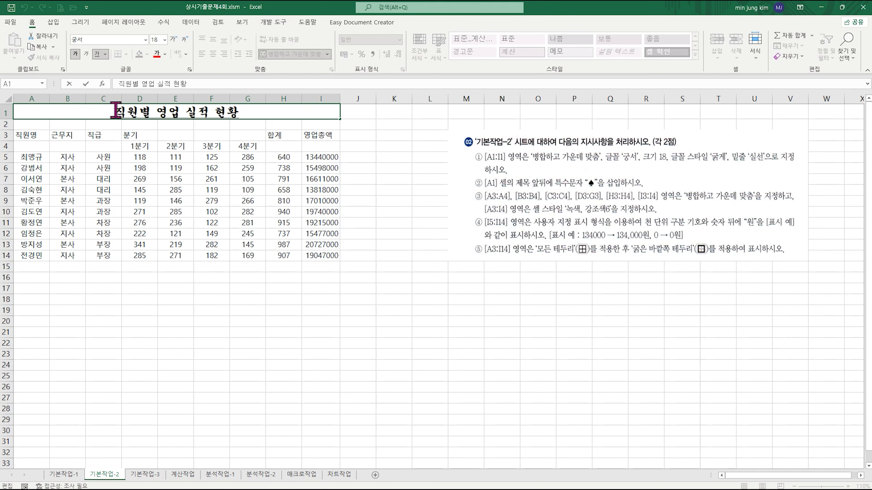
pyautogui.write('a')
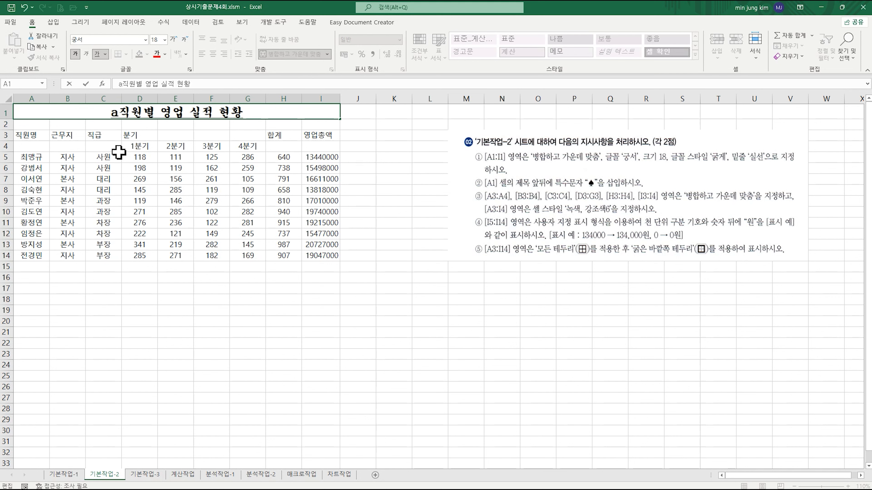
pyautogui.press('BackSpace')
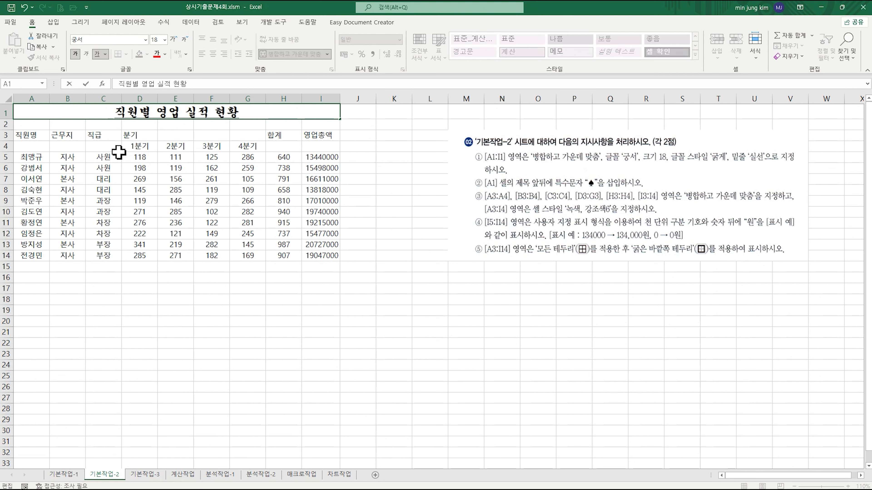
pyautogui.write('ㅁ')
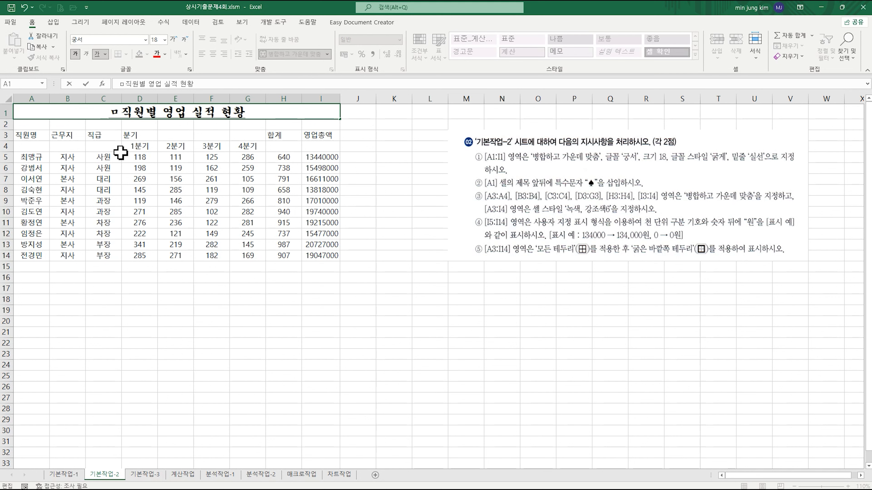
pyautogui.press('Hangul_Hanja')
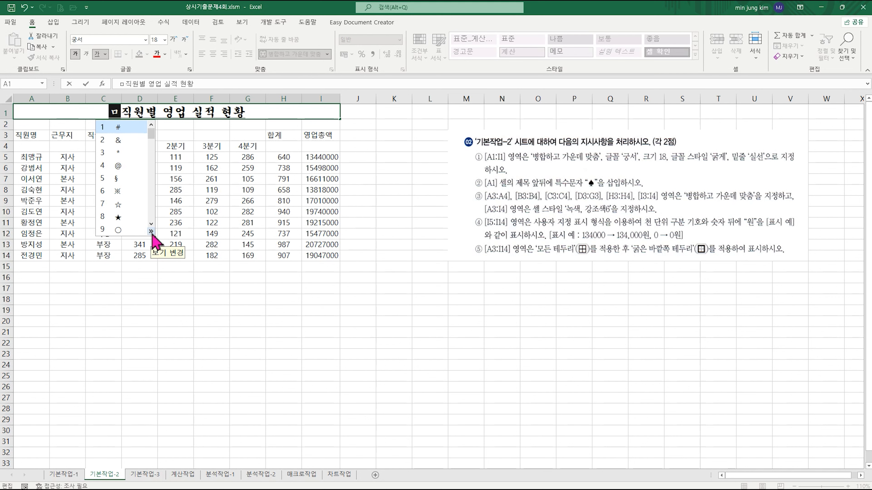
pyautogui.click(151, 232)
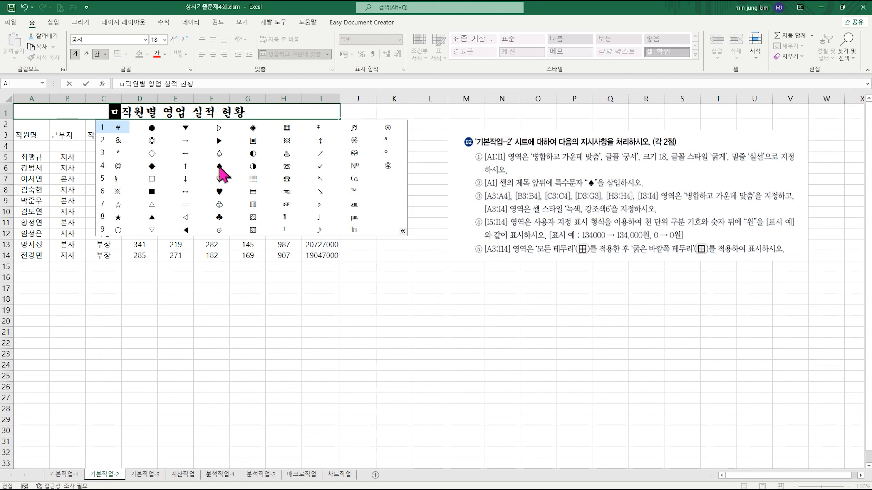
pyautogui.click(219, 167)
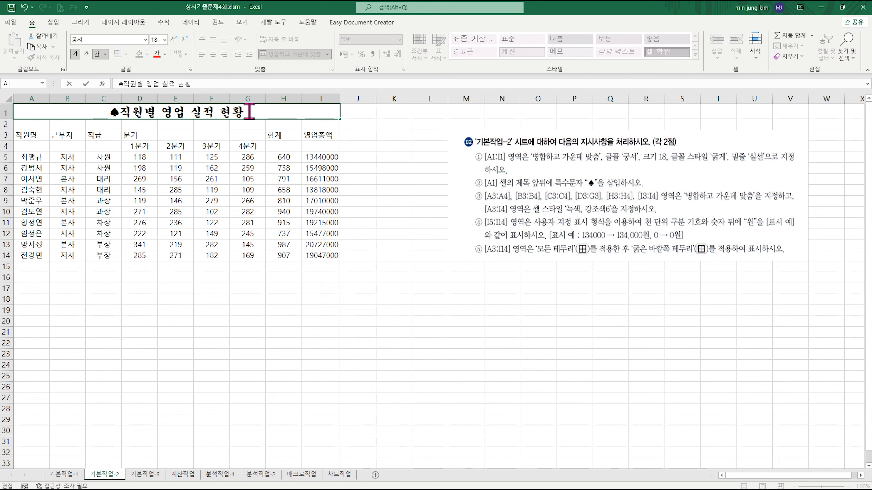
# Step: Insert the special character ♠ at the end of the title text in A1
pyautogui.write('ㅁ')
pyautogui.press('Hangul_Hanja')
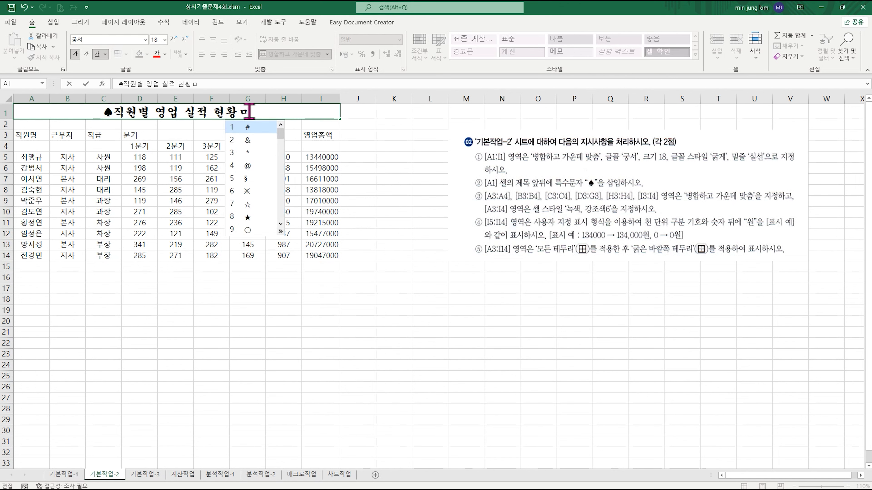
pyautogui.press('Tab')
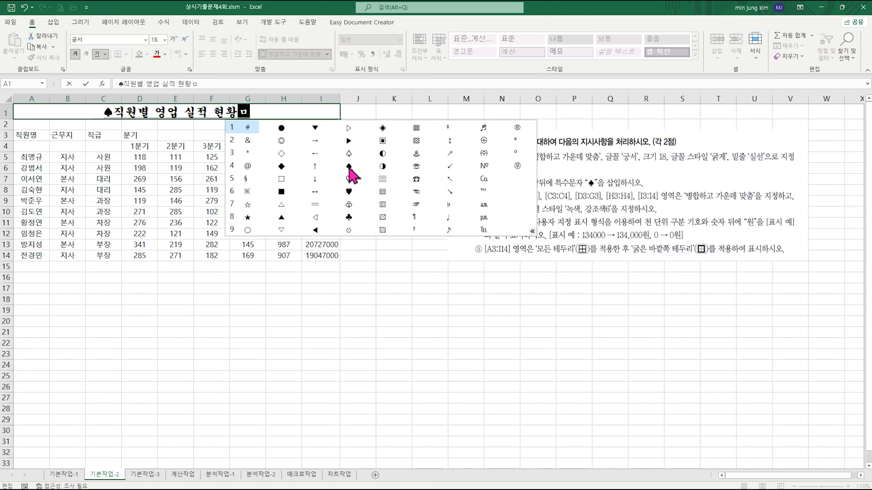
pyautogui.click(350, 168)
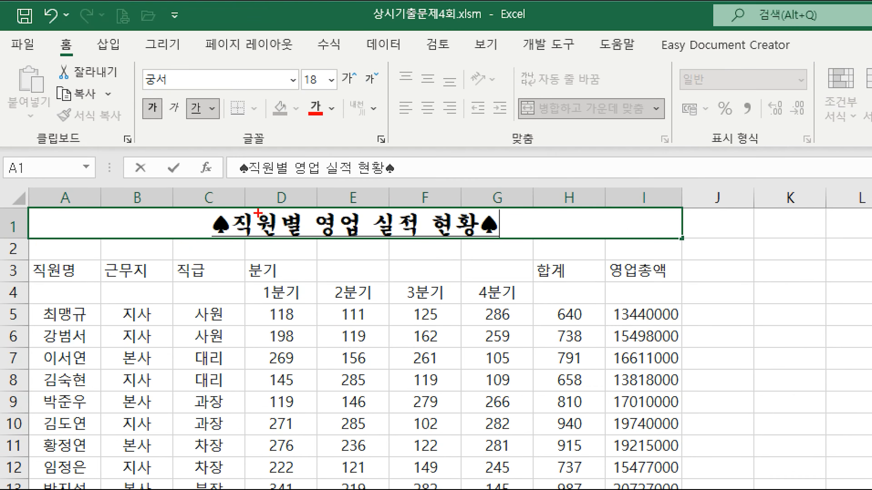
pyautogui.moveTo(202, 201); pyautogui.dragTo(235, 243)
pyautogui.moveTo(469, 202); pyautogui.dragTo(509, 251)
pyautogui.moveTo(225, 153); pyautogui.dragTo(253, 184)
pyautogui.moveTo(380, 157); pyautogui.dragTo(404, 184)
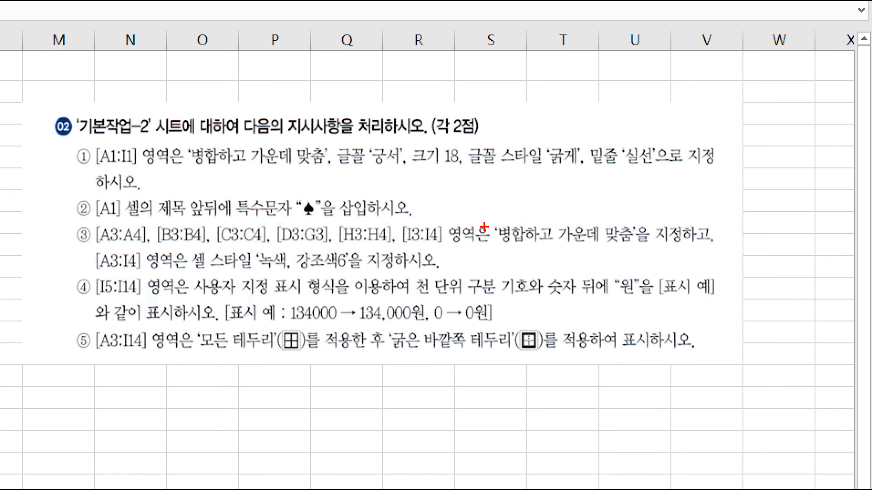
pyautogui.moveTo(487, 222); pyautogui.dragTo(644, 250)
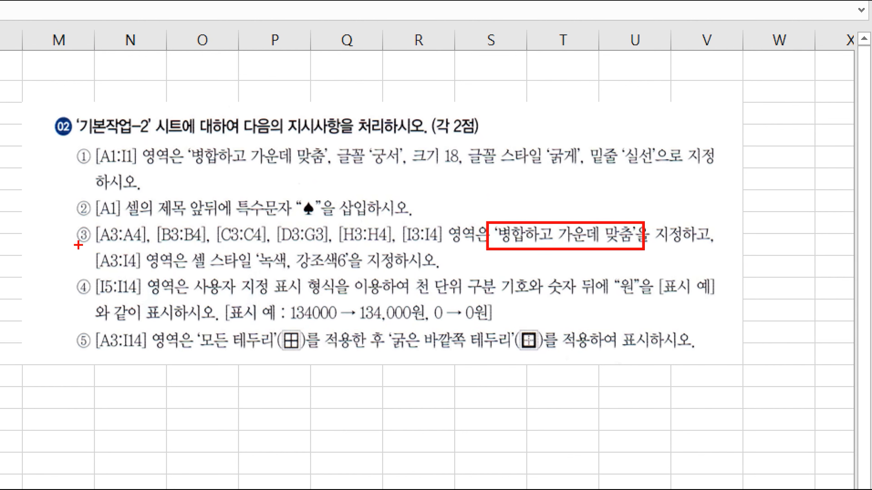
pyautogui.moveTo(87, 248)
pyautogui.mouseDown()
pyautogui.moveTo(174, 274)
pyautogui.moveTo(351, 275)
pyautogui.mouseUp()
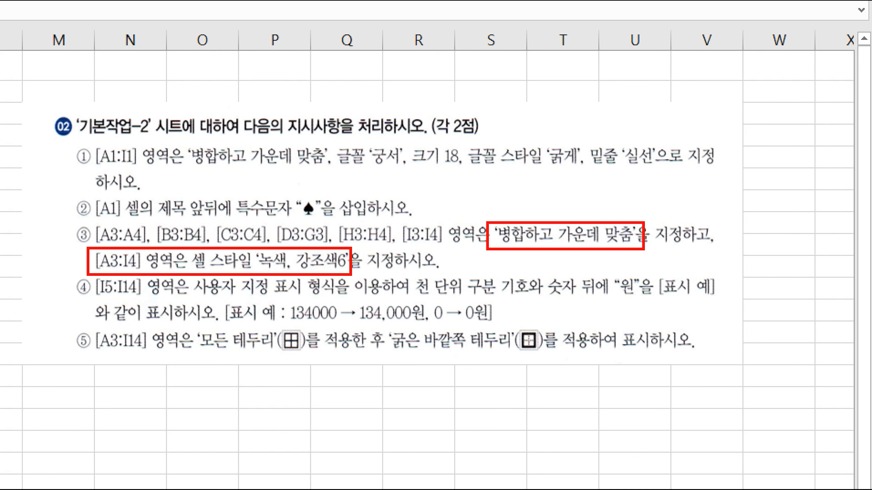
pyautogui.moveTo(104, 223)
pyautogui.mouseDown()
pyautogui.moveTo(148, 242)
pyautogui.moveTo(166, 230)
pyautogui.moveTo(217, 241)
pyautogui.mouseUp()
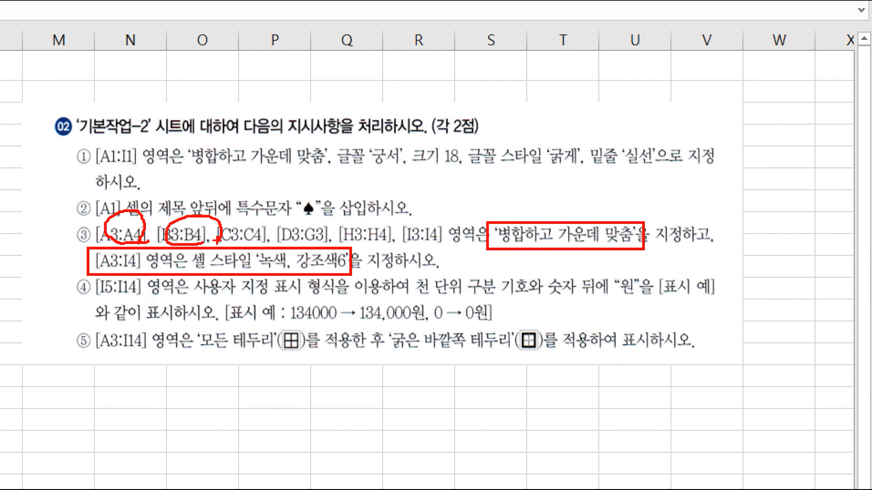
pyautogui.press('Escape')
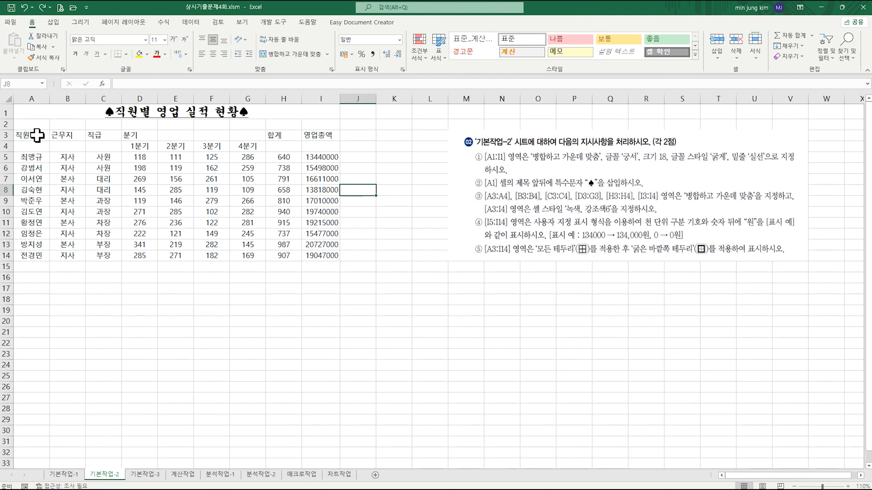
# Step: Merge and center each of the header ranges A3:A4, B3:B4, C3:C4, D3:G3, H3:H4 and I3:I4
pyautogui.moveTo(37, 135); pyautogui.dragTo(37, 146)
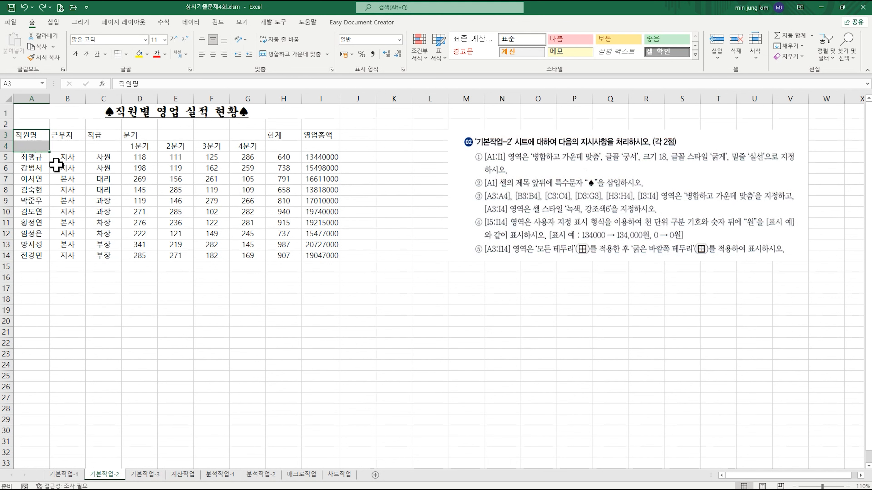
pyautogui.keyDown('ctrl'); pyautogui.click(68, 135); pyautogui.keyUp('ctrl')
pyautogui.moveTo(68, 136); pyautogui.dragTo(322, 146)
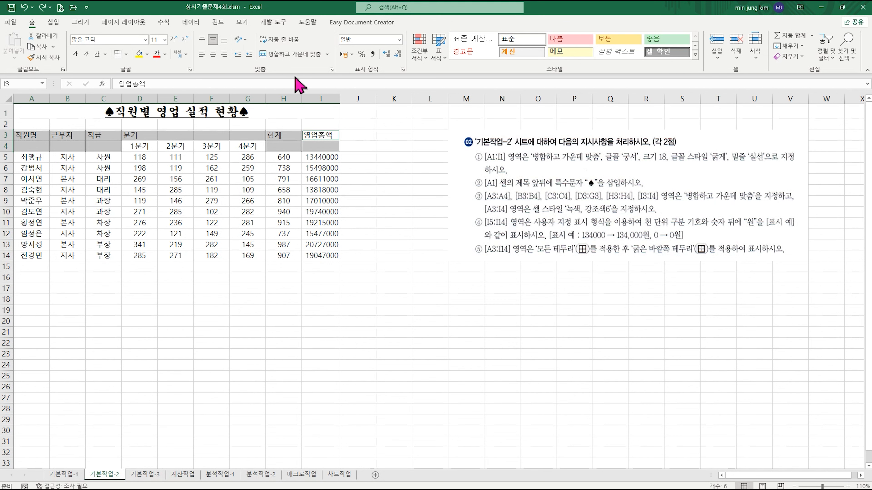
pyautogui.click(296, 55)
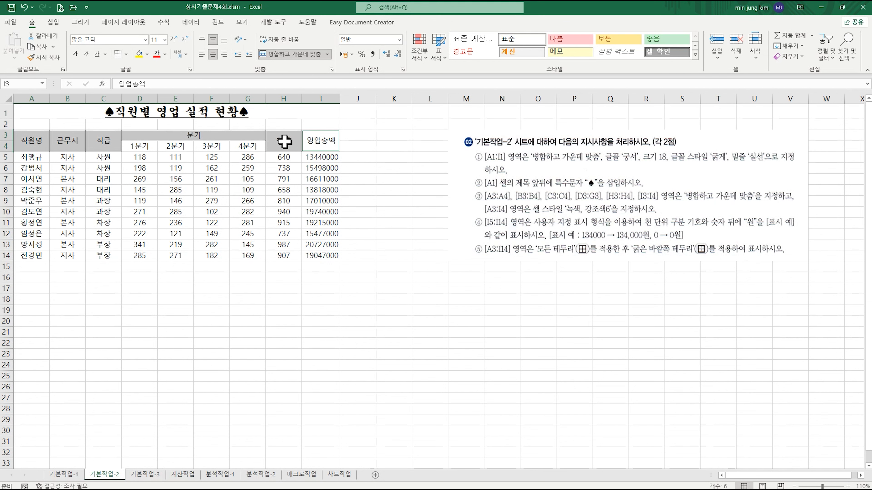
# Step: Apply the green cell style 강조색6 to the header range A3:I4
pyautogui.moveTo(27, 138); pyautogui.dragTo(306, 144)
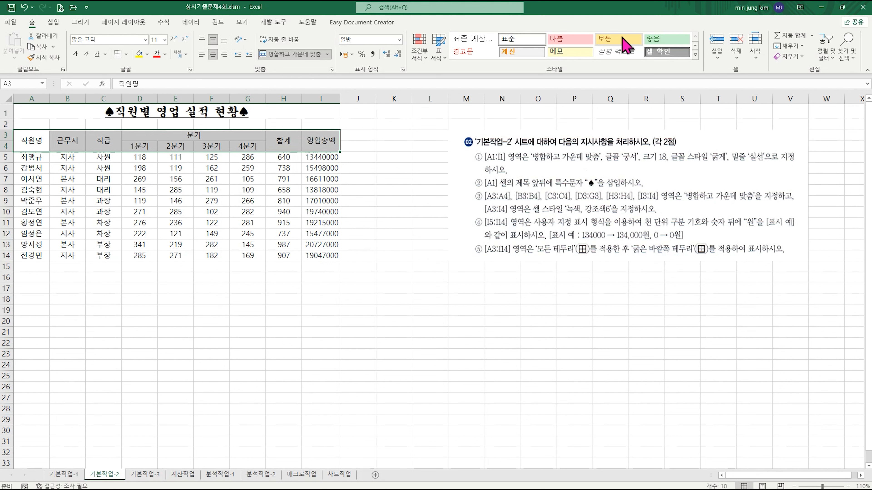
pyautogui.click(696, 55)
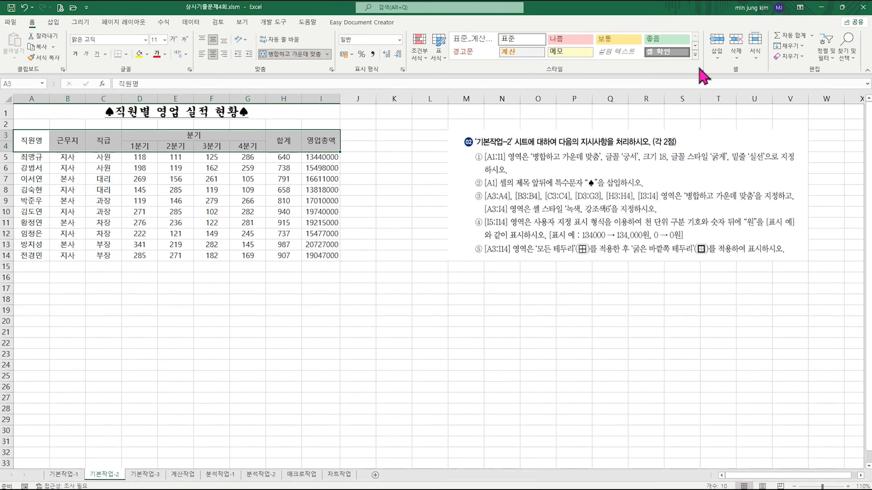
pyautogui.click(695, 55)
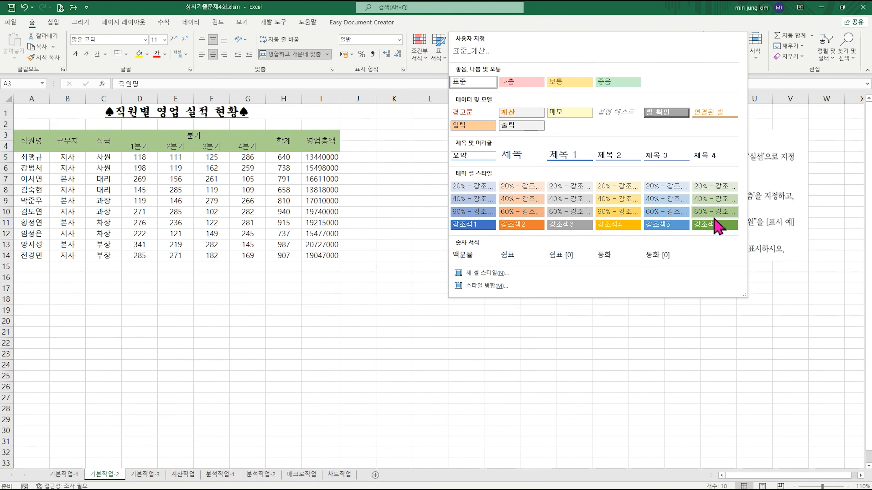
pyautogui.click(720, 226)
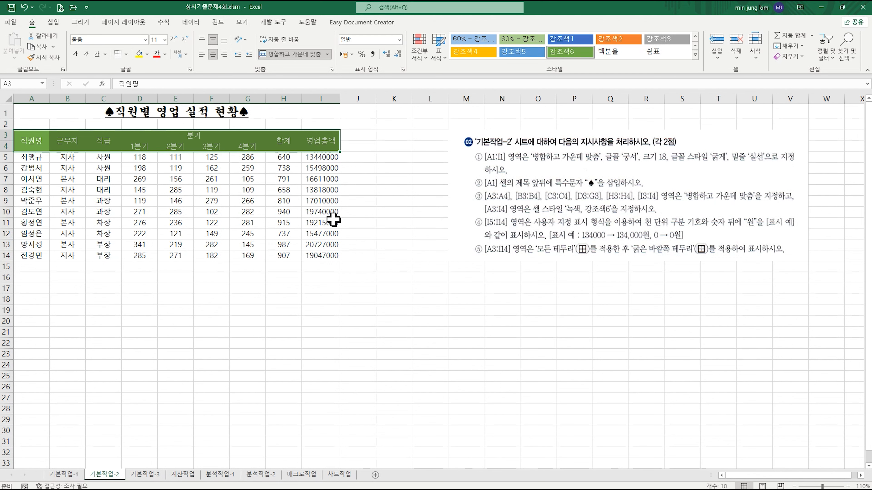
# Step: Apply the custom number format #,##0"원" to the sales totals in I5:I14
pyautogui.moveTo(314, 158); pyautogui.dragTo(317, 256)
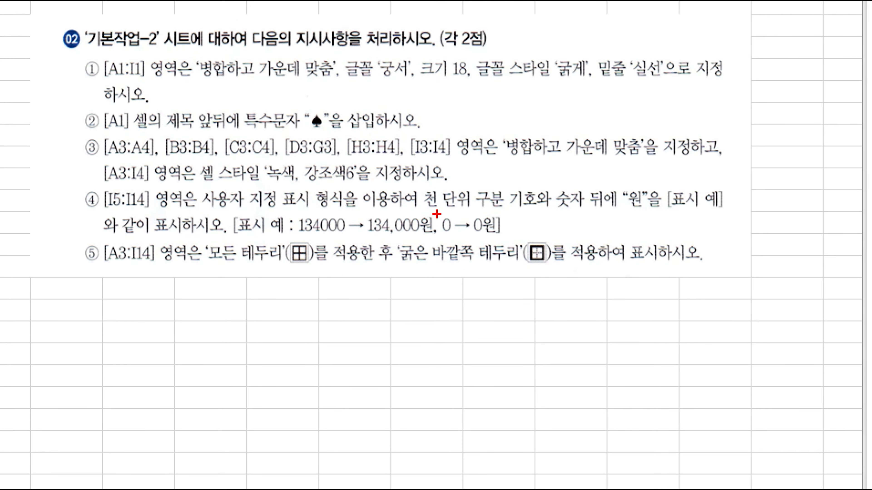
pyautogui.moveTo(435, 210); pyautogui.dragTo(462, 241)
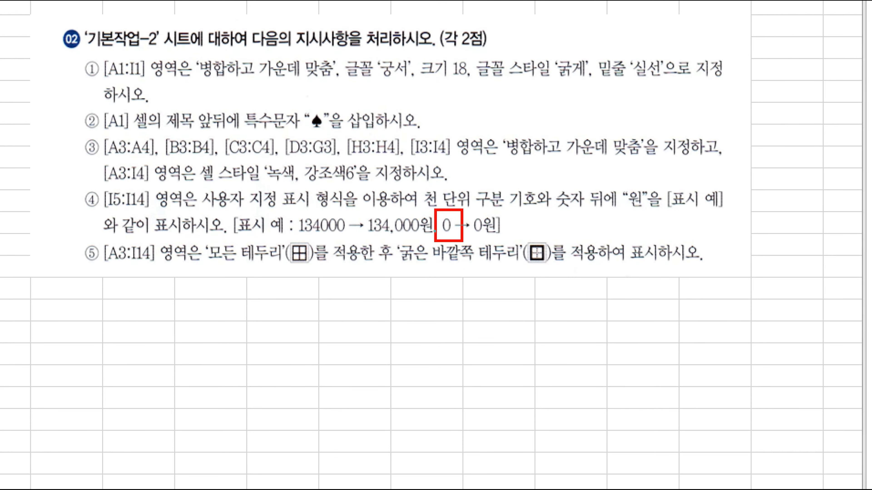
pyautogui.moveTo(465, 209); pyautogui.dragTo(504, 241)
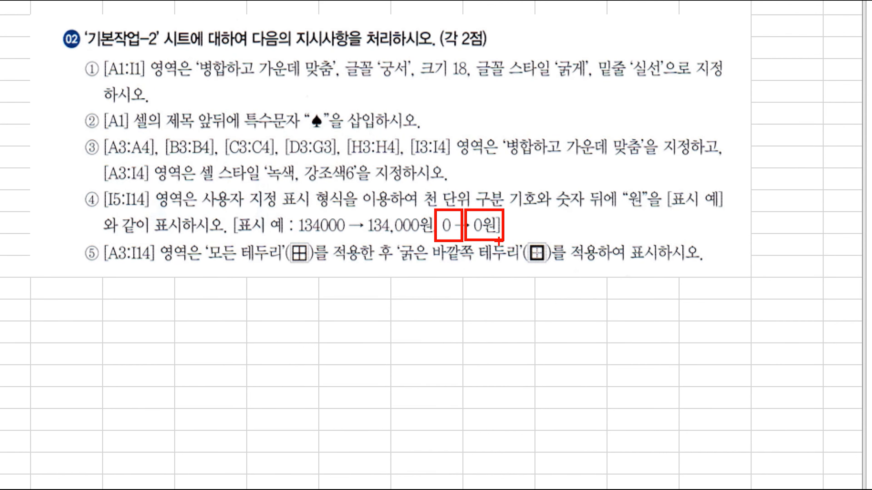
pyautogui.press('Escape')
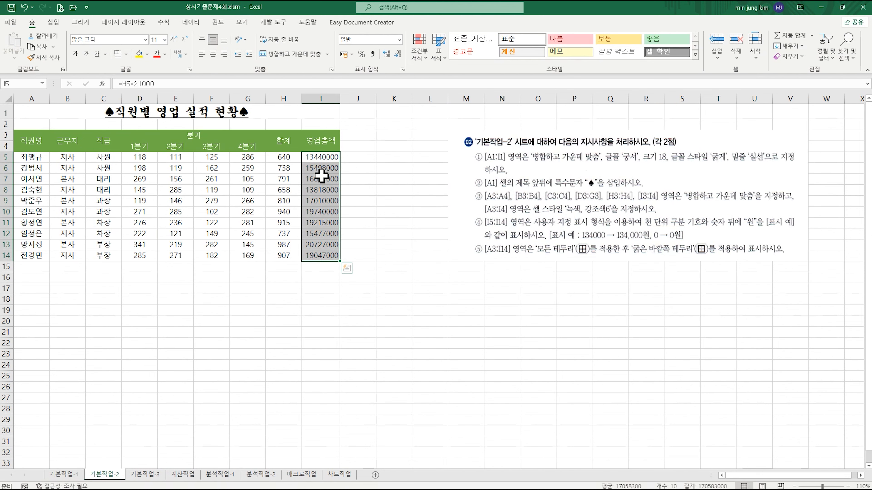
pyautogui.rightClick(321, 176)
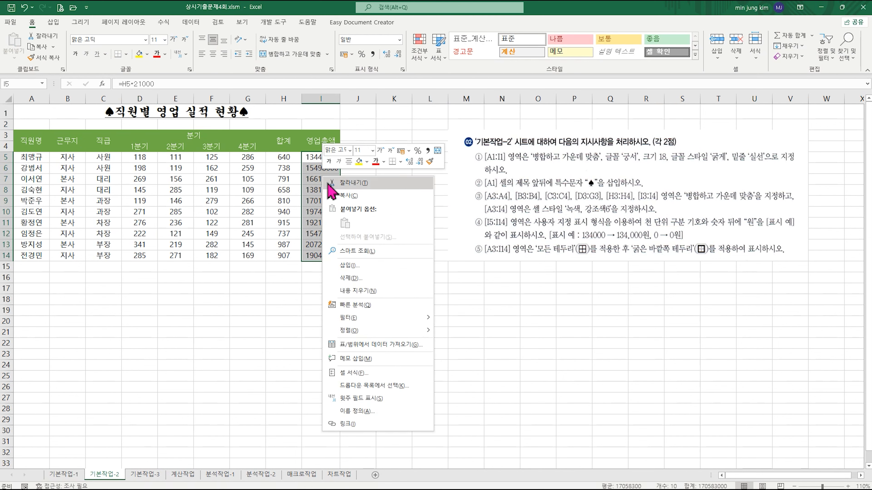
pyautogui.click(383, 373)
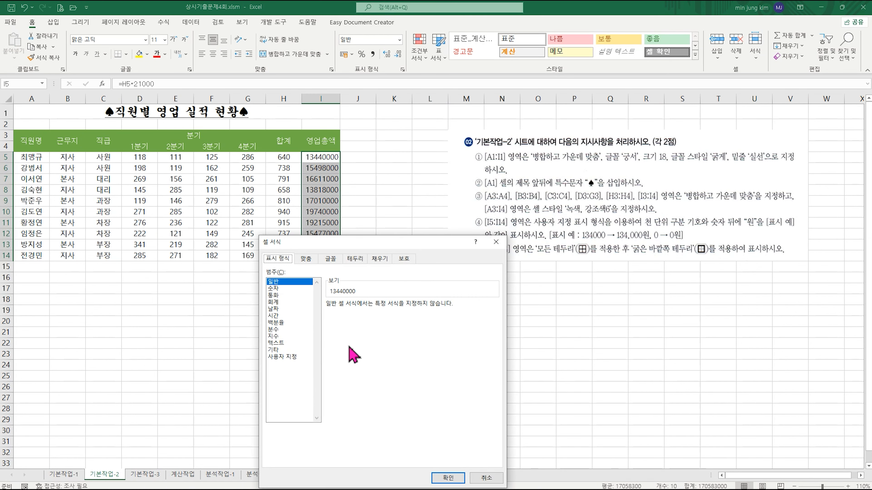
pyautogui.click(289, 358)
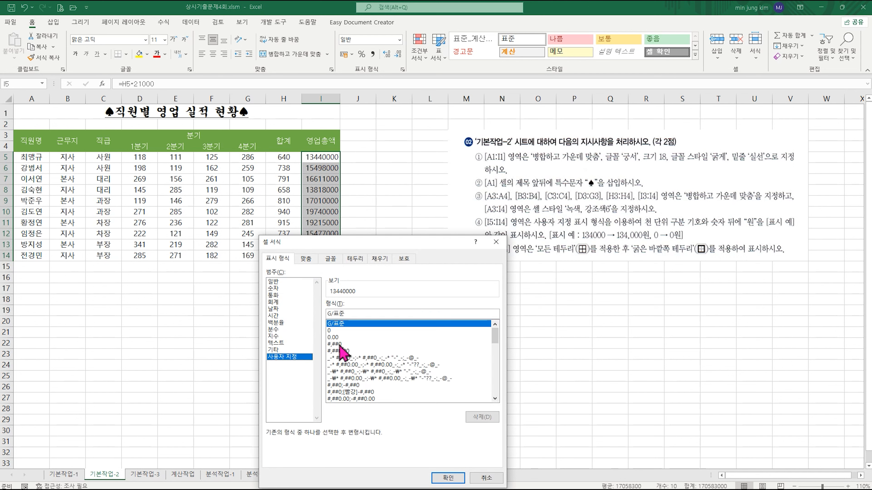
pyautogui.click(339, 345)
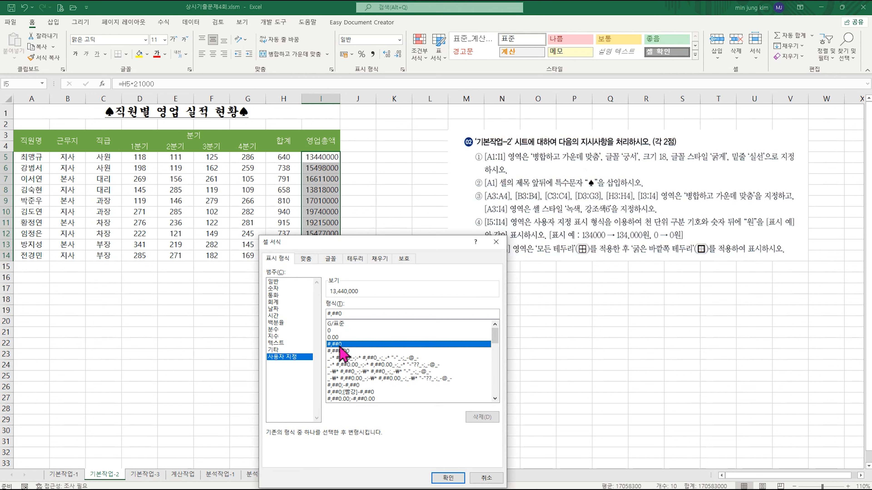
pyautogui.click(418, 315)
pyautogui.write('"원')
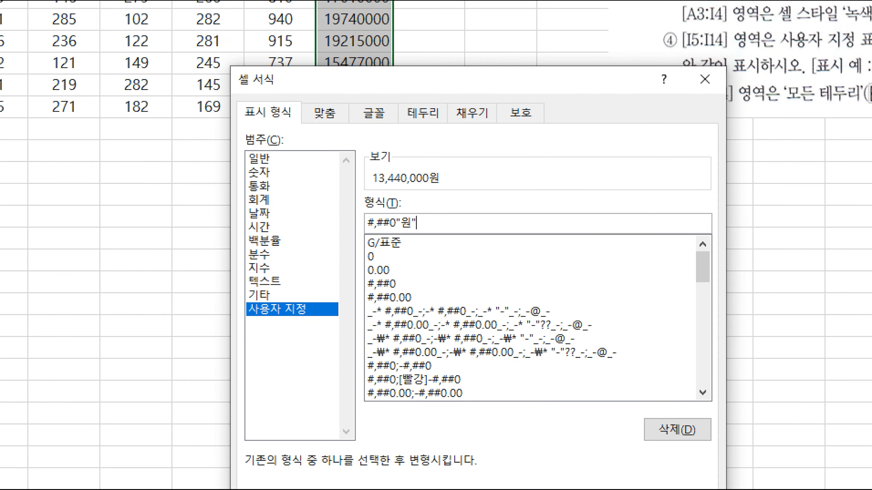
pyautogui.moveTo(356, 208); pyautogui.dragTo(418, 238)
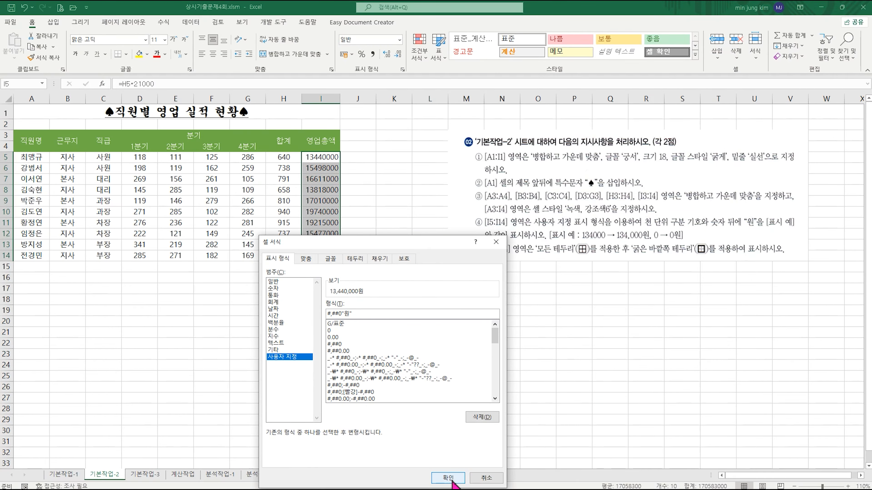
pyautogui.click(445, 476)
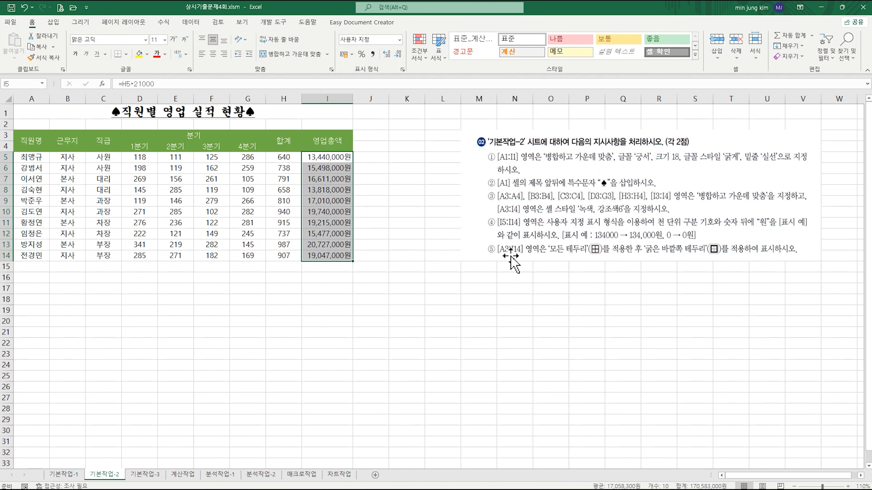
# Step: Apply all borders to the table A3:I14 and add a thick outside border around it
pyautogui.moveTo(30, 137); pyautogui.dragTo(332, 254)
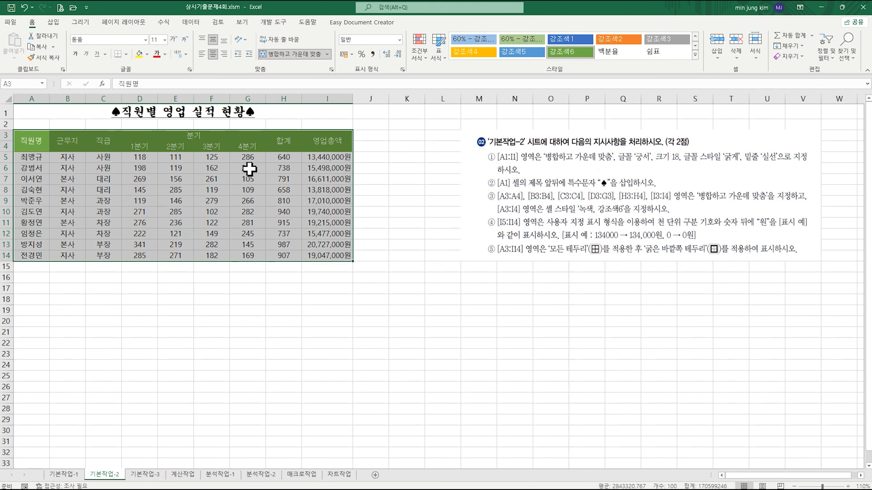
pyautogui.click(126, 54)
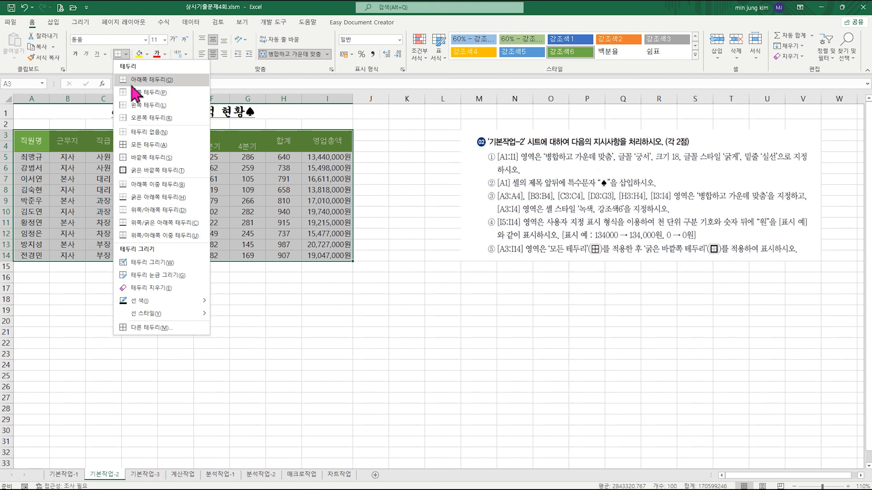
pyautogui.click(149, 144)
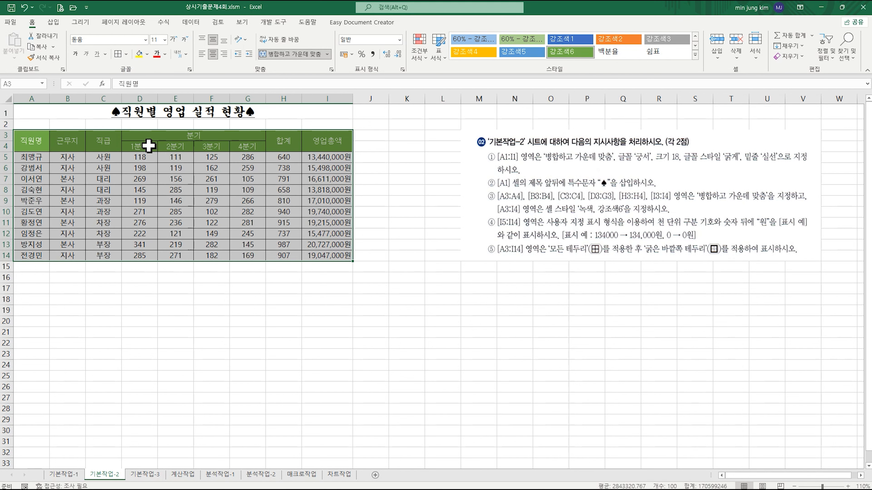
pyautogui.click(126, 54)
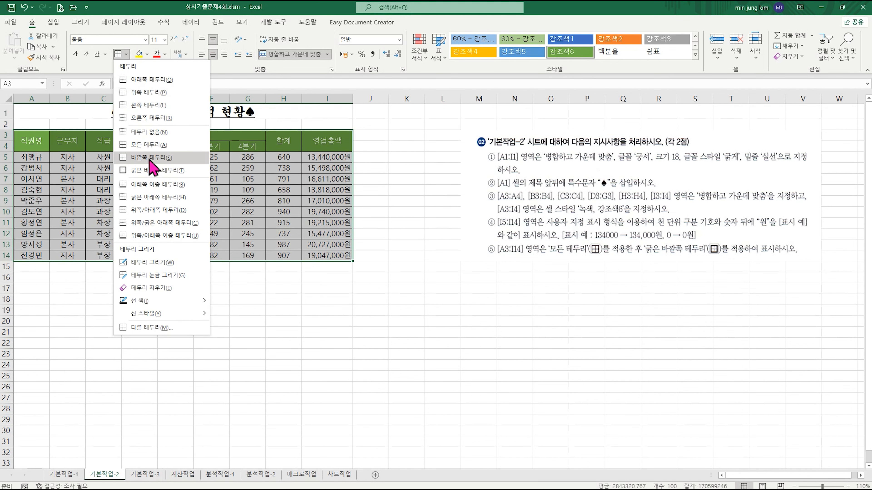
pyautogui.click(150, 171)
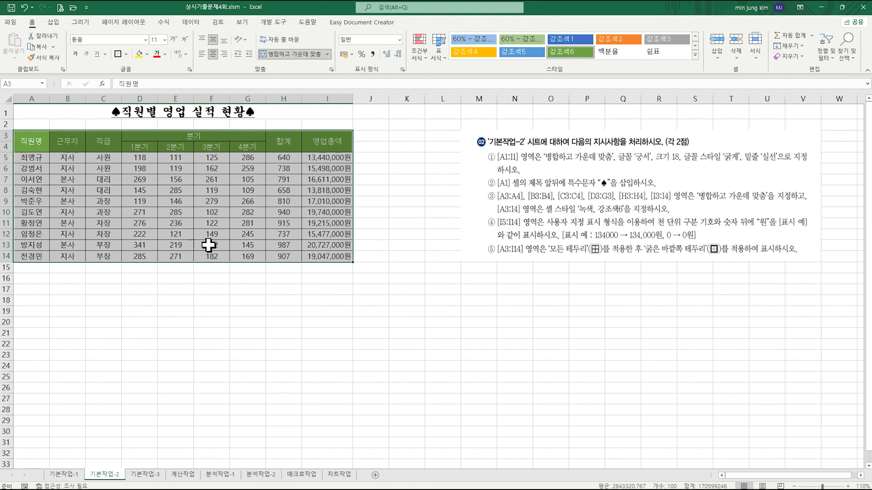
pyautogui.click(405, 258)
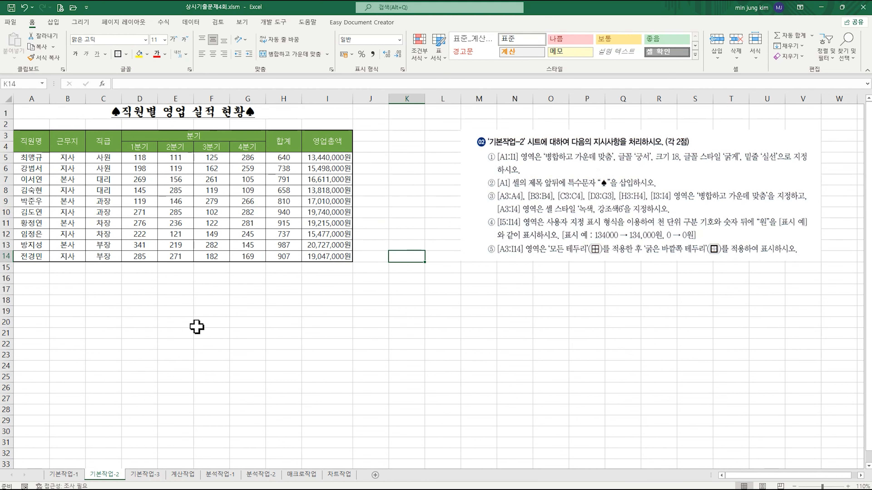
# Step: On the 기본작업-3 sheet, start a new conditional formatting rule for A4:G16 with the rule type 수식을 사용하여 서식을 지정할 셀 결정
pyautogui.click(153, 477)
pyautogui.click(523, 253)
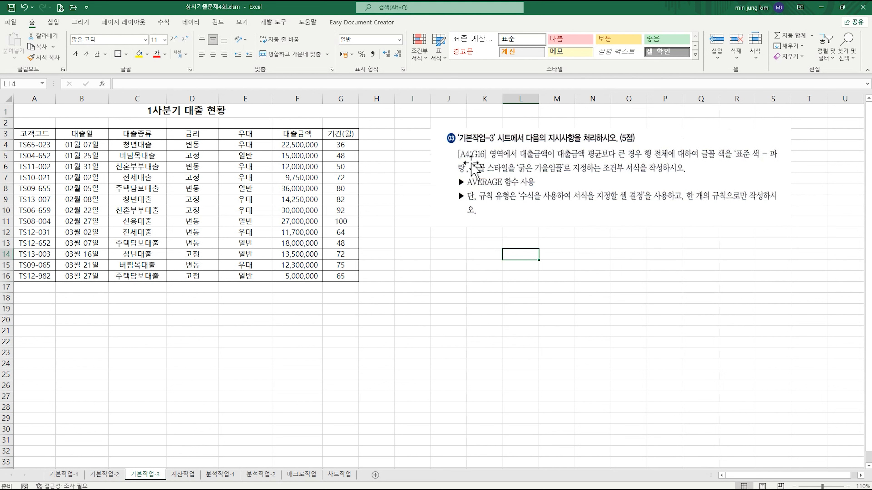
pyautogui.moveTo(35, 144); pyautogui.dragTo(322, 274)
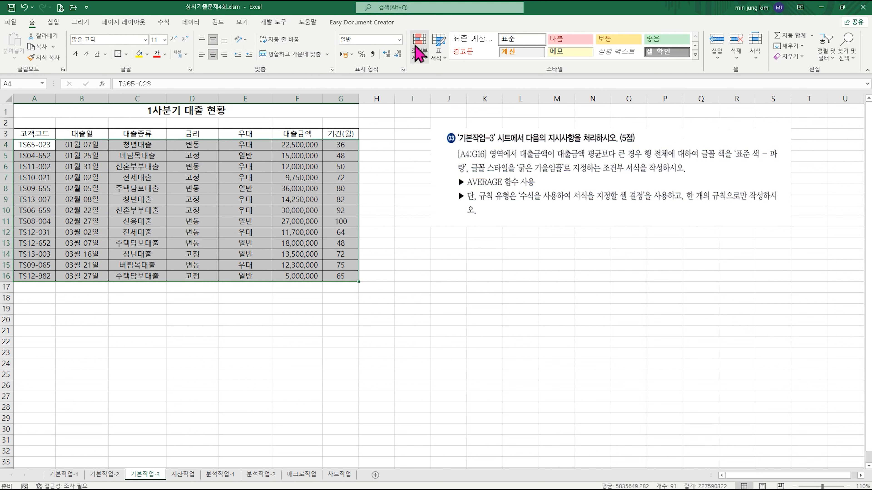
pyautogui.click(419, 52)
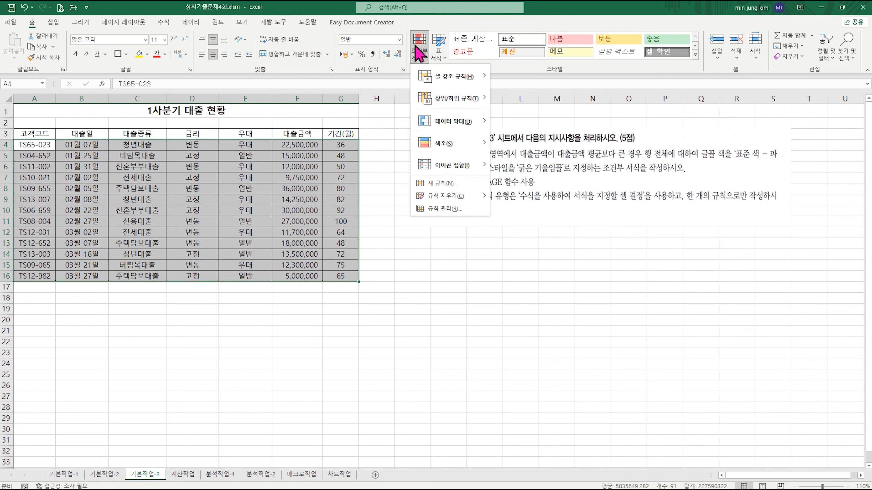
pyautogui.click(452, 192)
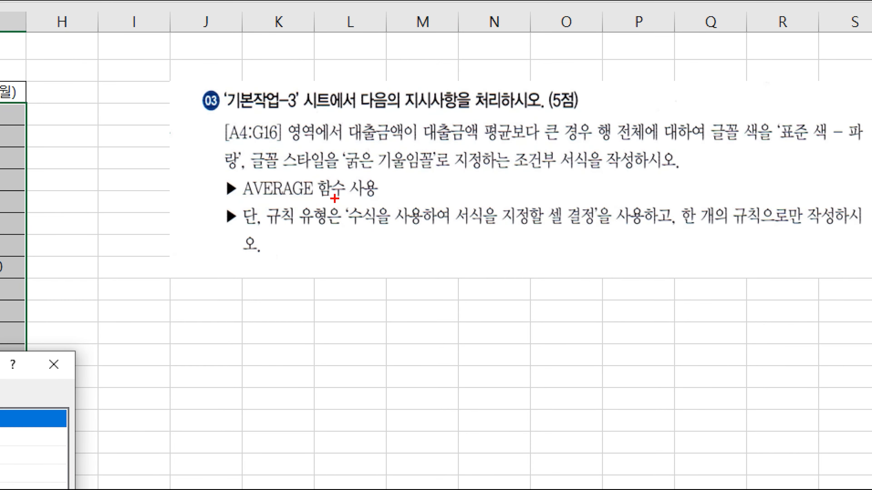
pyautogui.moveTo(513, 187); pyautogui.dragTo(546, 196)
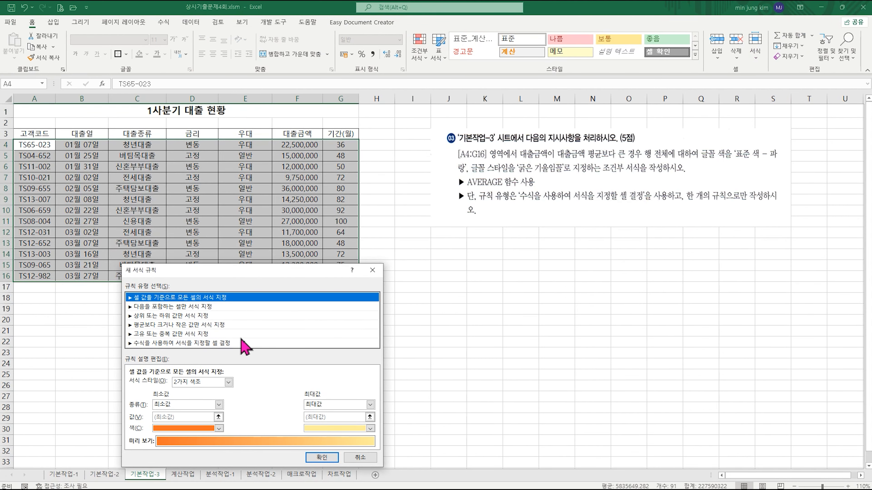
pyautogui.click(178, 343)
pyautogui.moveTo(204, 276); pyautogui.dragTo(482, 255)
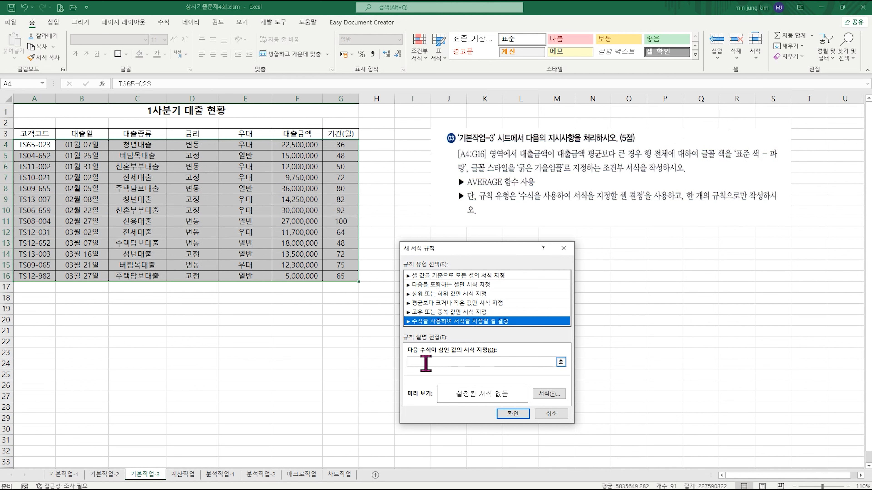
# Step: Enter the rule formula =$F4>average($F$4:$F$16) to match rows whose loan amount exceeds the average
pyautogui.click(429, 363)
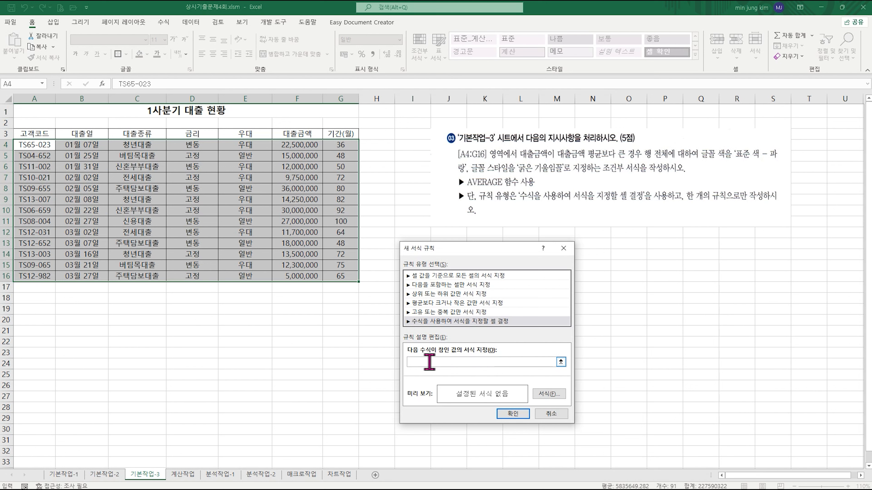
pyautogui.click(297, 146)
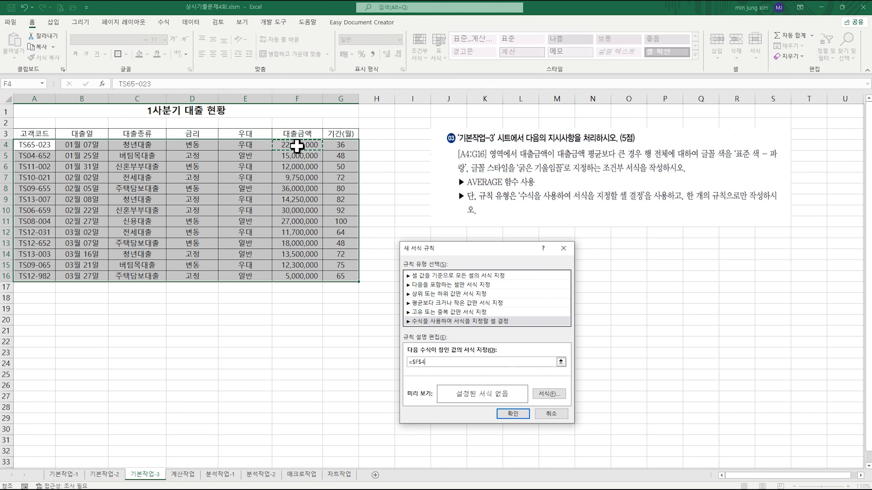
pyautogui.press('F4')
pyautogui.press('F4')
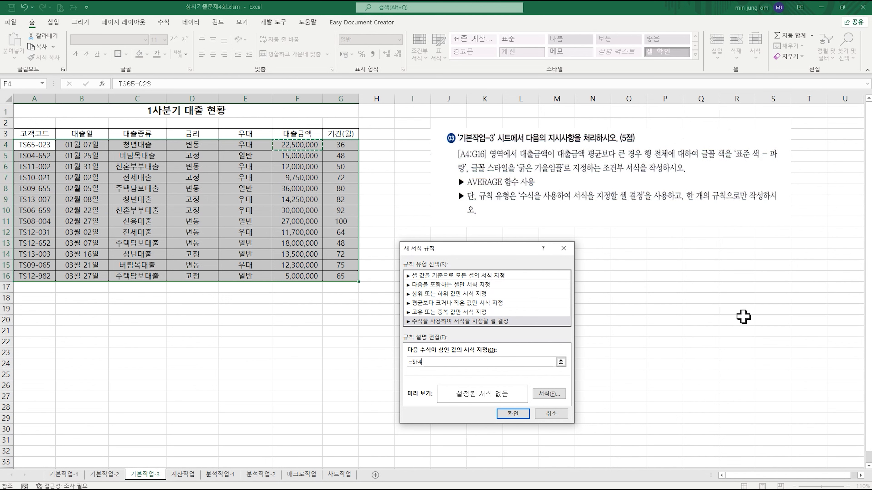
pyautogui.write('>')
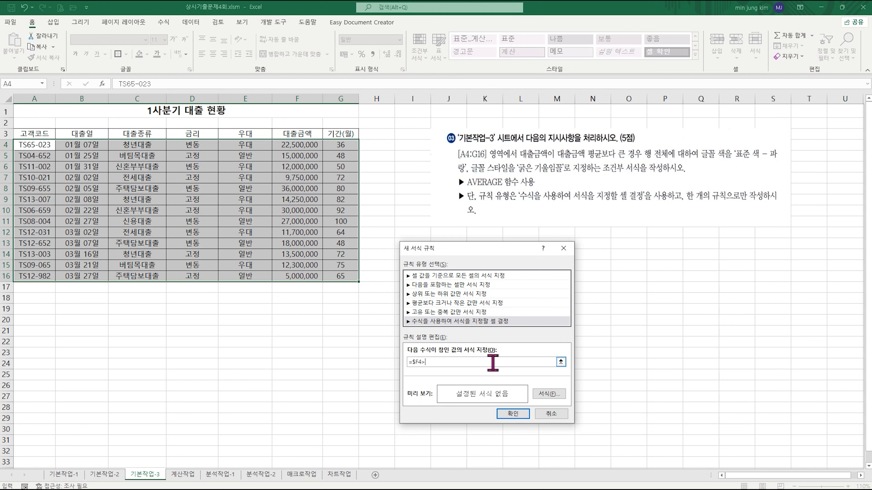
pyautogui.write('avera')
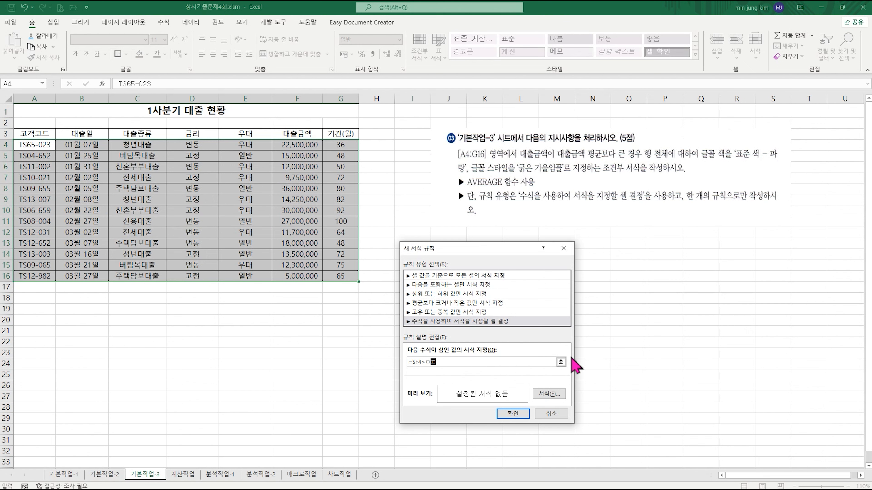
pyautogui.write('ge(')
pyautogui.moveTo(306, 145); pyautogui.dragTo(306, 278)
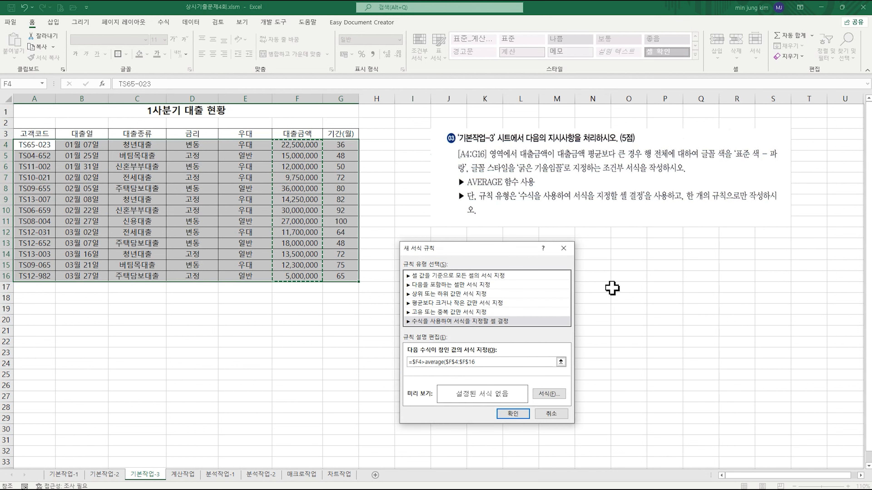
pyautogui.write(')')
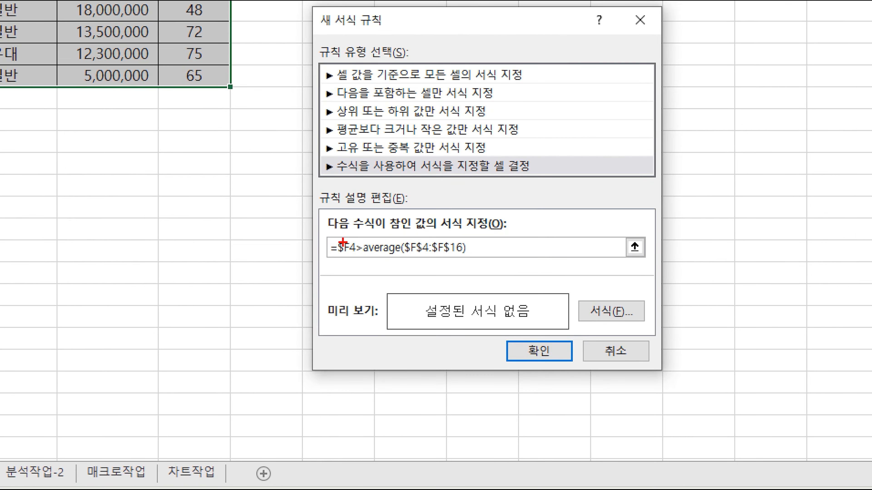
pyautogui.moveTo(323, 233); pyautogui.dragTo(357, 262)
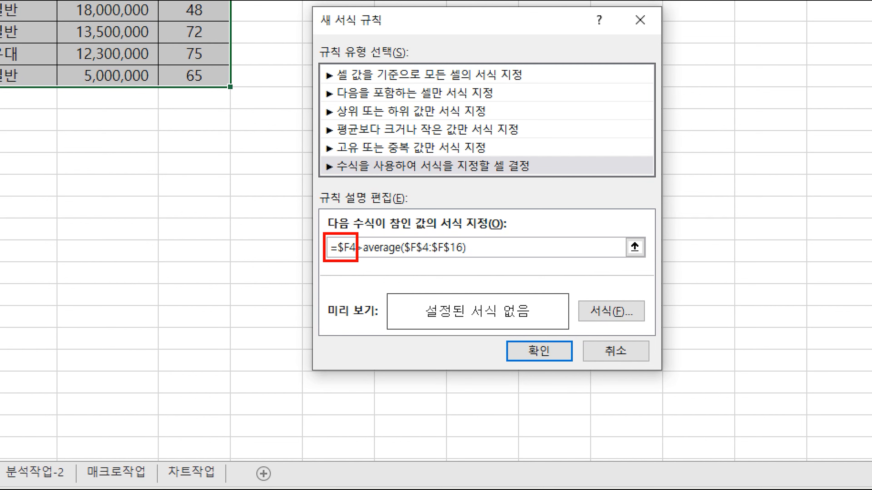
pyautogui.moveTo(366, 259)
pyautogui.mouseDown()
pyautogui.moveTo(482, 252)
pyautogui.moveTo(398, 233)
pyautogui.moveTo(411, 265)
pyautogui.moveTo(461, 263)
pyautogui.mouseUp()
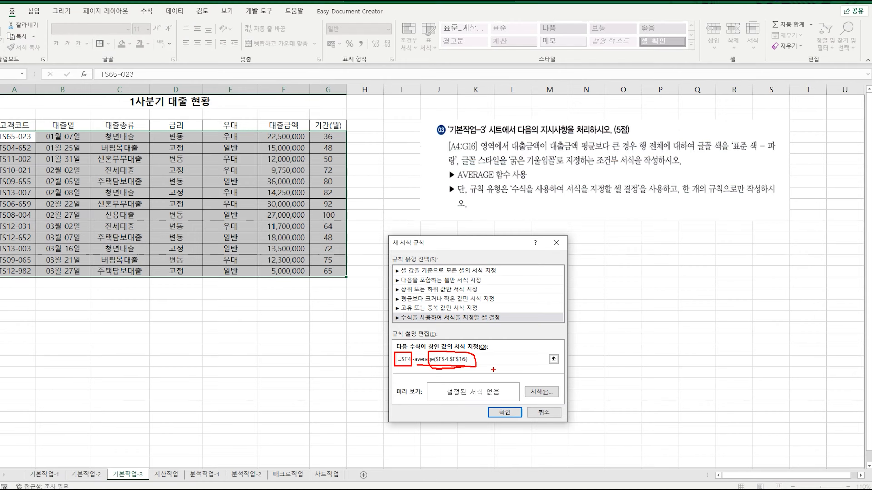
pyautogui.hotkey('ctrl', '1')
pyautogui.click(468, 365)
pyautogui.moveTo(285, 220); pyautogui.dragTo(435, 247)
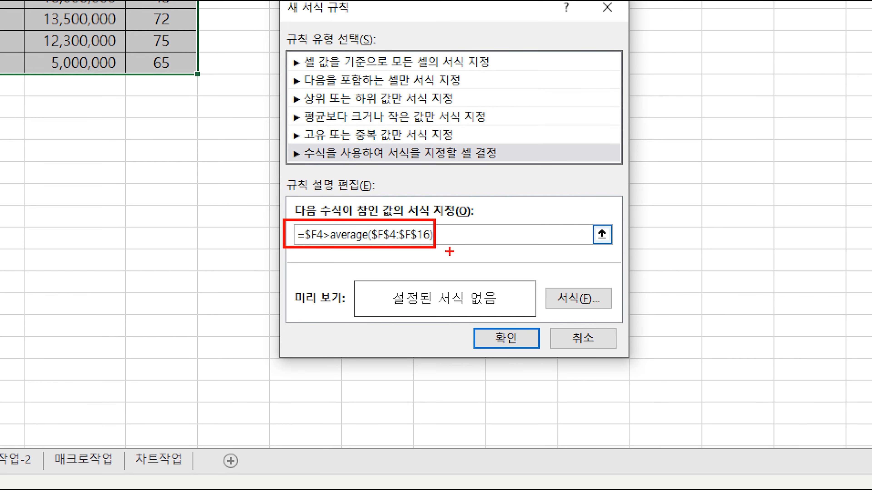
pyautogui.press('Escape')
# Step: Give the rule the standard blue (파랑) font color and 굵은 기울임꼴 font style, and apply it to A4:G16
pyautogui.click(549, 394)
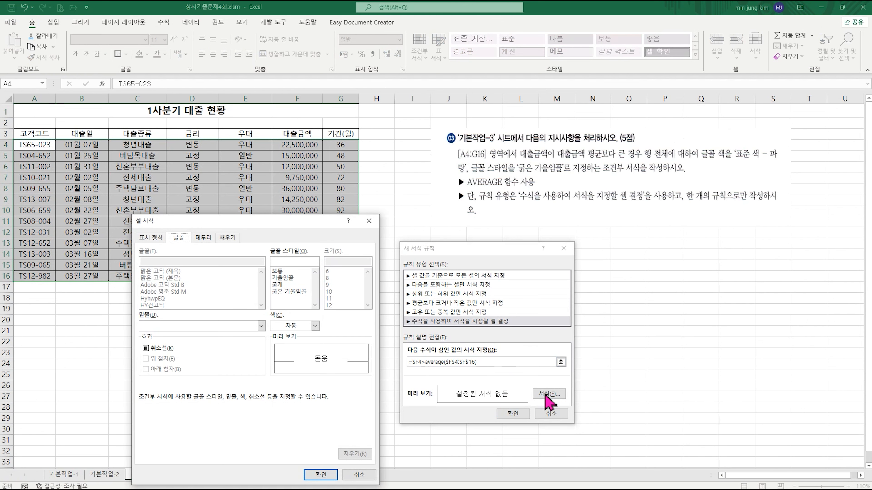
pyautogui.click(314, 325)
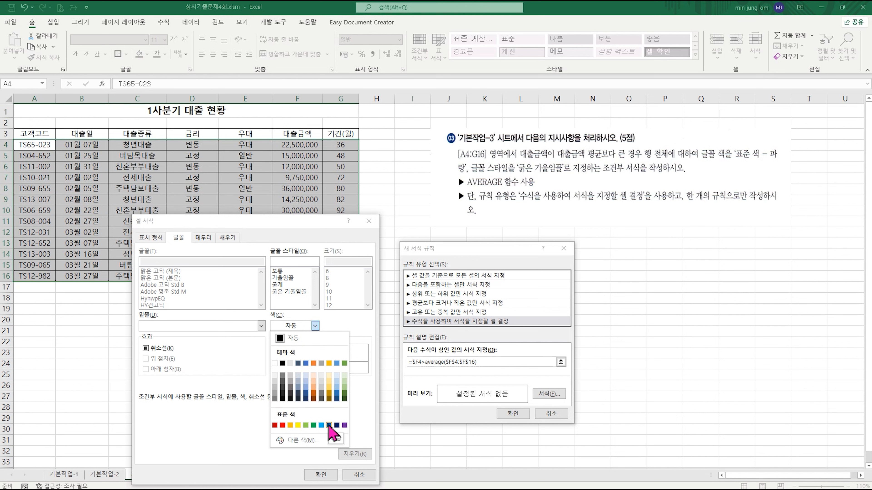
pyautogui.click(329, 426)
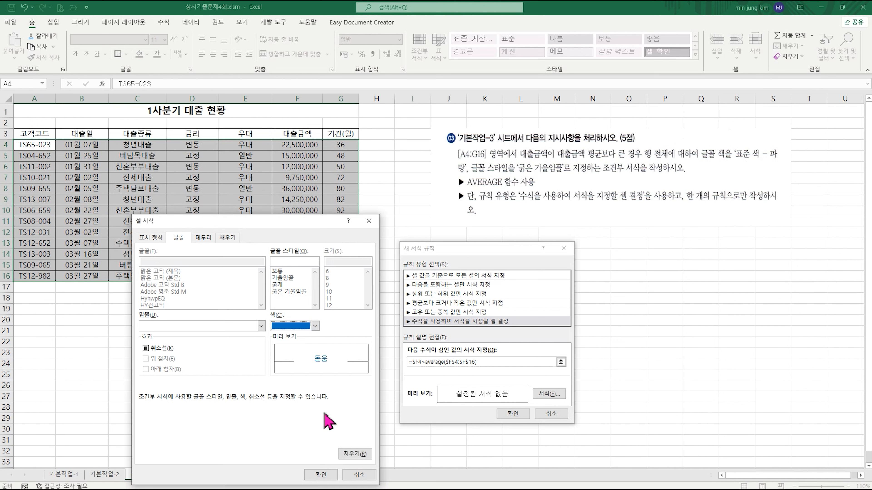
pyautogui.click(296, 292)
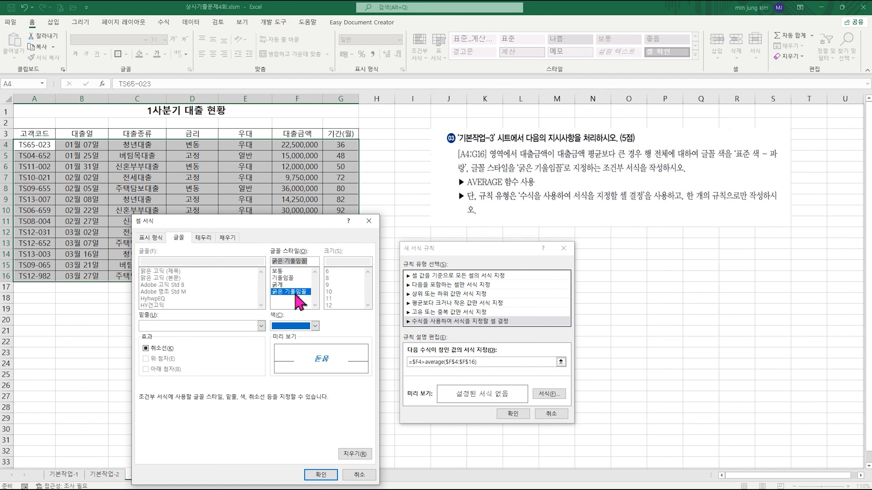
pyautogui.click(321, 474)
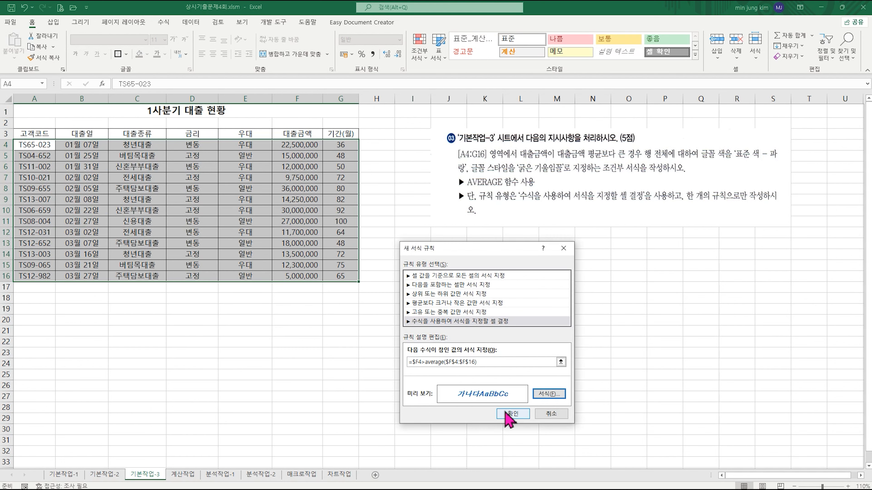
pyautogui.click(510, 413)
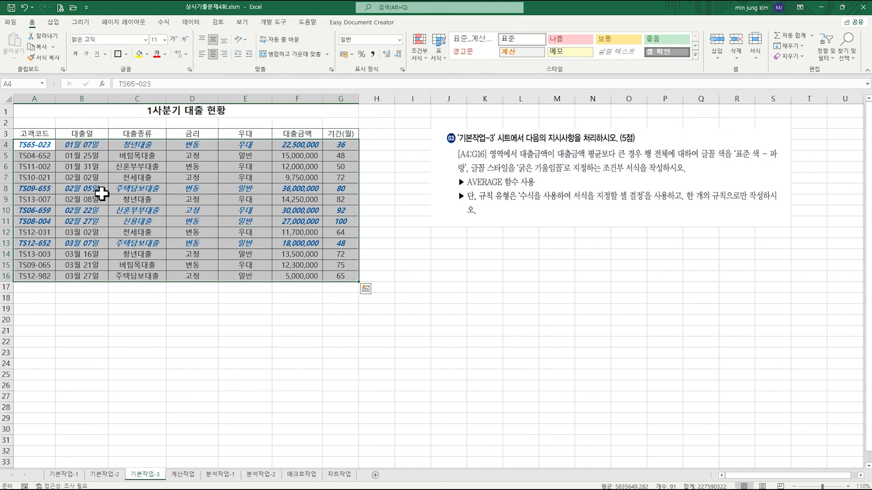
pyautogui.click(404, 262)
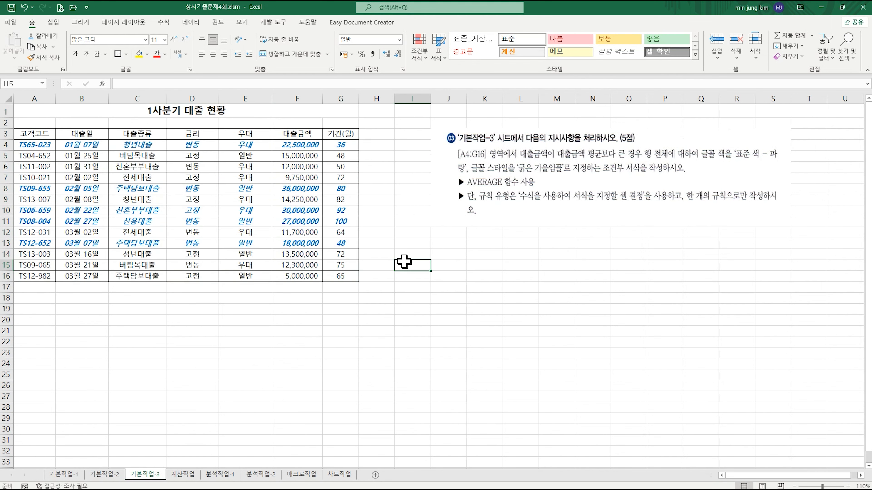
# Step: On the 계산작업 sheet, start an IF function in B11 with its function arguments open and clear of 표1
pyautogui.hotkey('ctrl', 'pagedown')
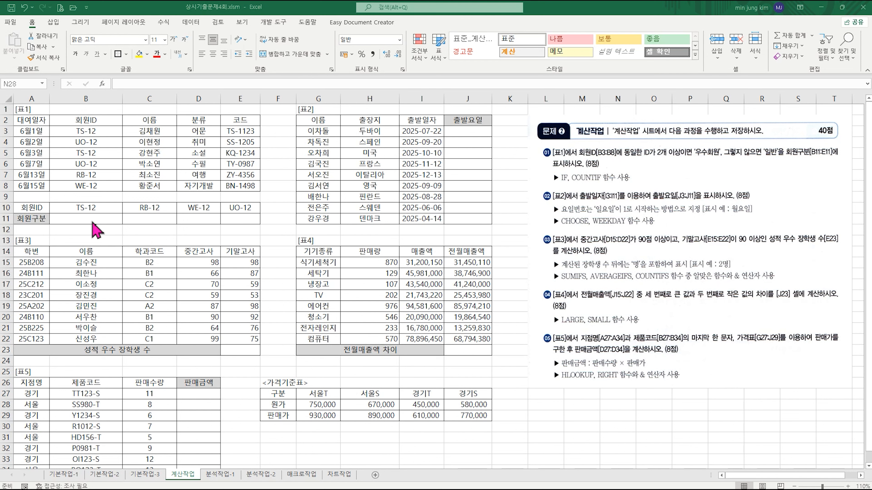
pyautogui.click(97, 220)
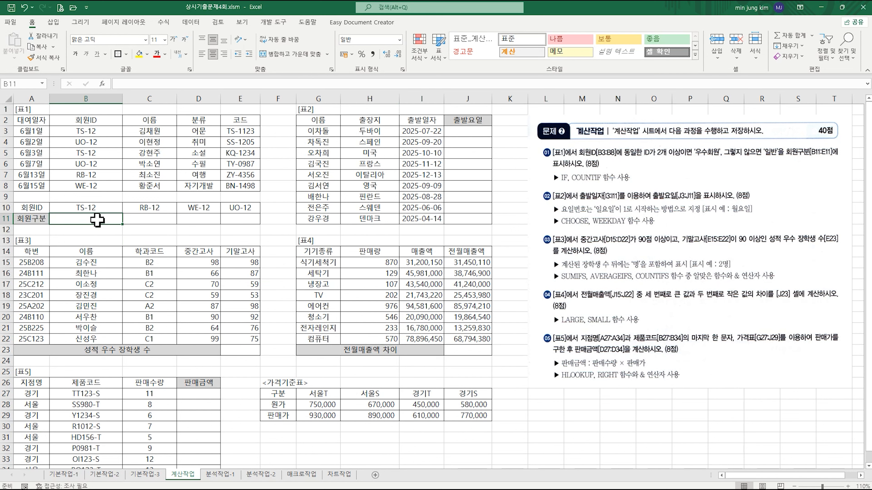
pyautogui.write('=if')
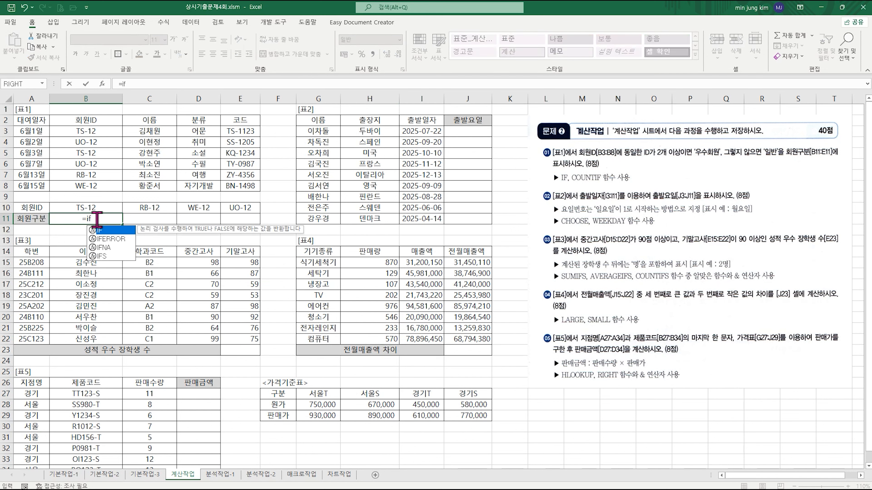
pyautogui.write('(')
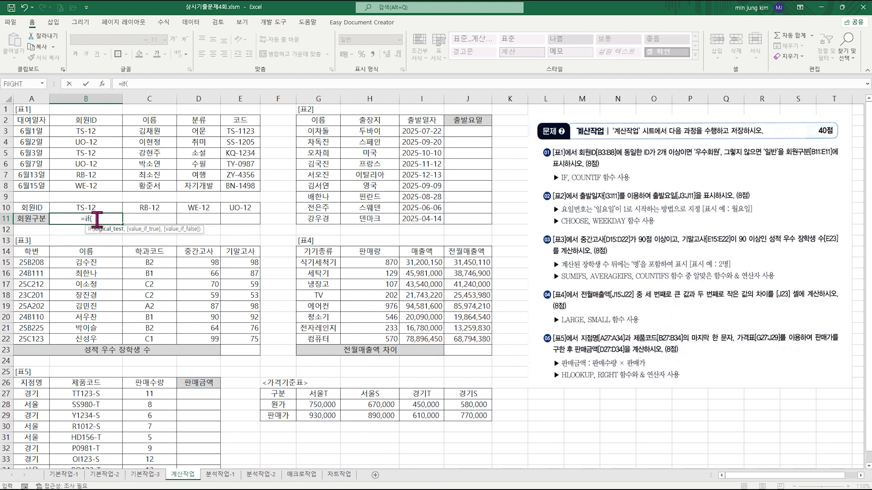
pyautogui.hotkey('ctrl', 'a')
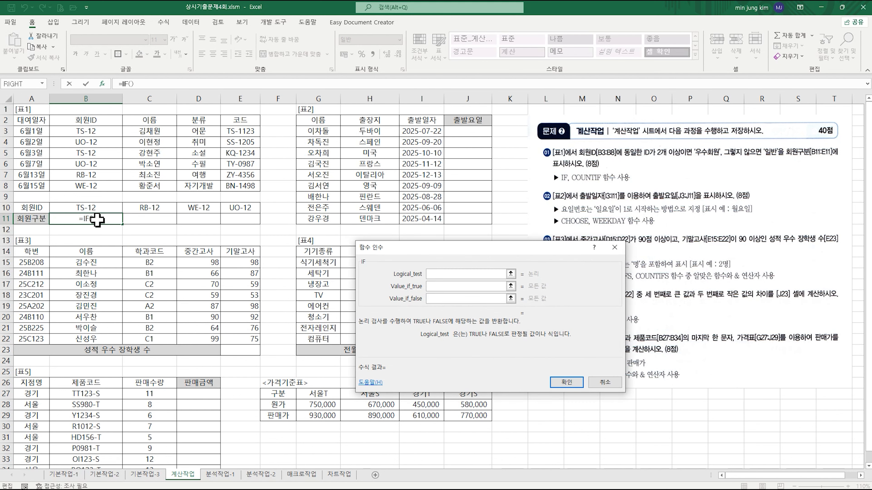
pyautogui.moveTo(439, 254); pyautogui.dragTo(315, 240)
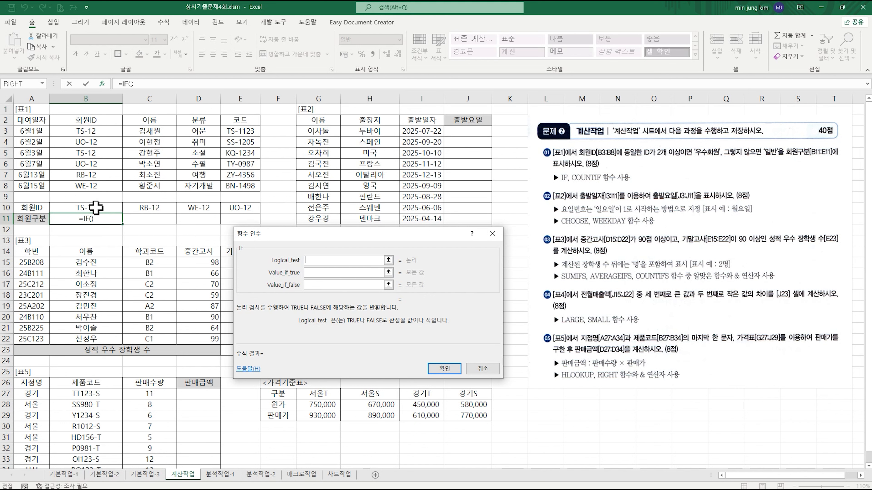
# Step: Nest a COUNTIF in the IF's logical test with range B3:B8 and criteria B10
pyautogui.write('c')
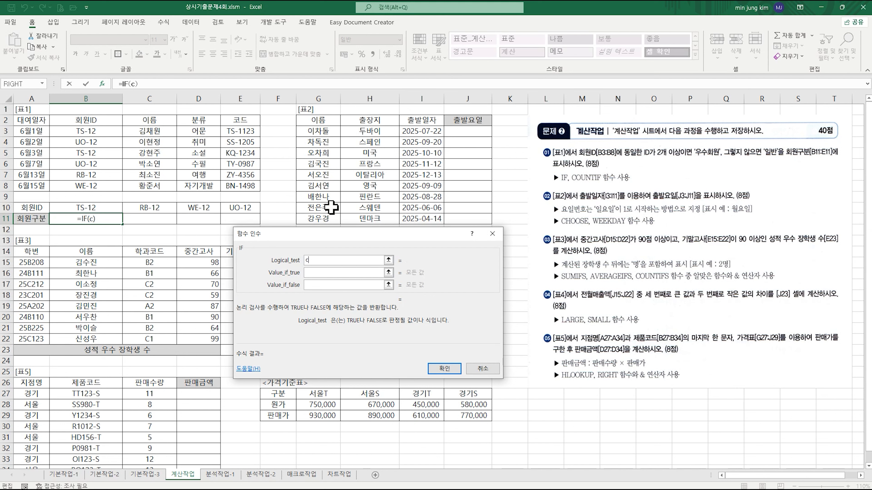
pyautogui.write('ountif')
pyautogui.write('(')
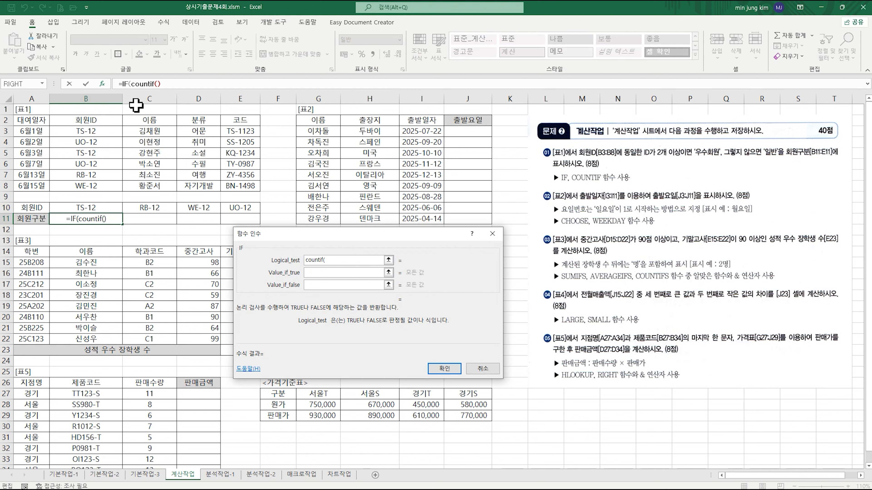
pyautogui.click(141, 84)
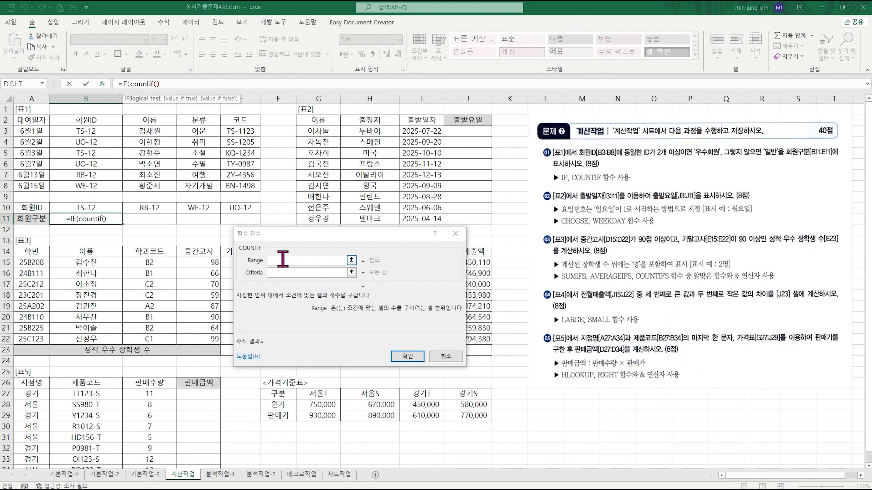
pyautogui.click(282, 260)
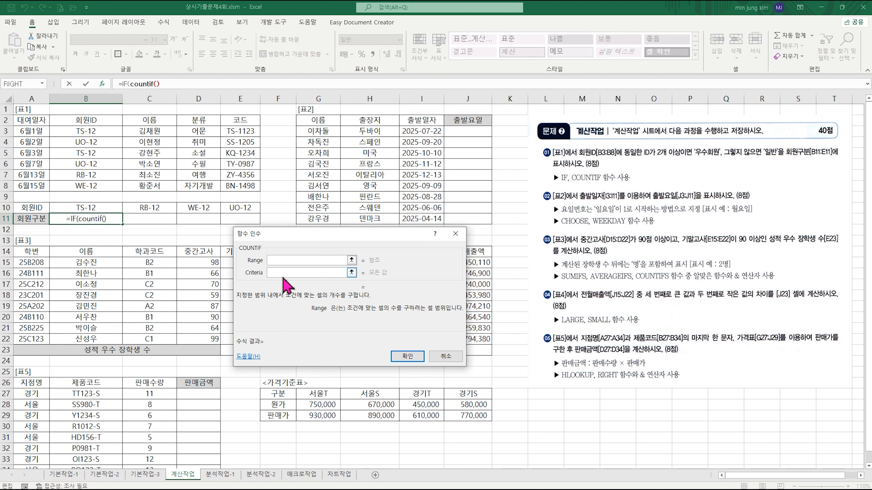
pyautogui.moveTo(79, 130); pyautogui.dragTo(83, 185)
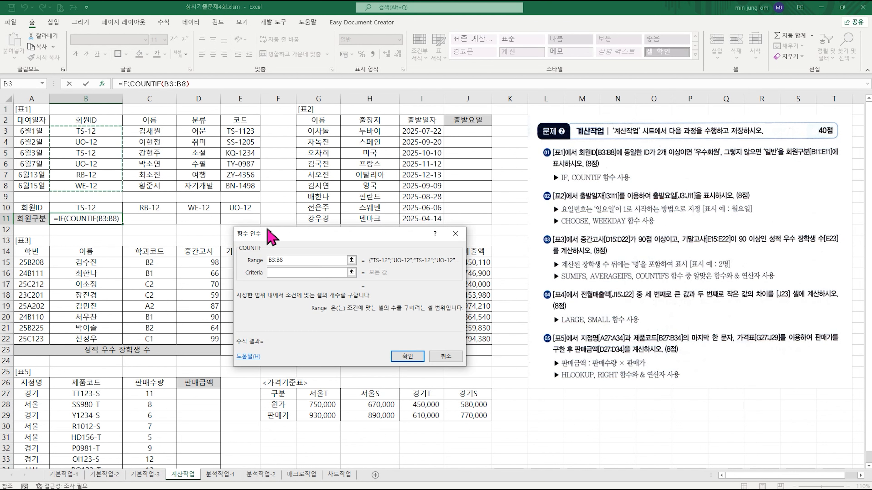
pyautogui.click(283, 274)
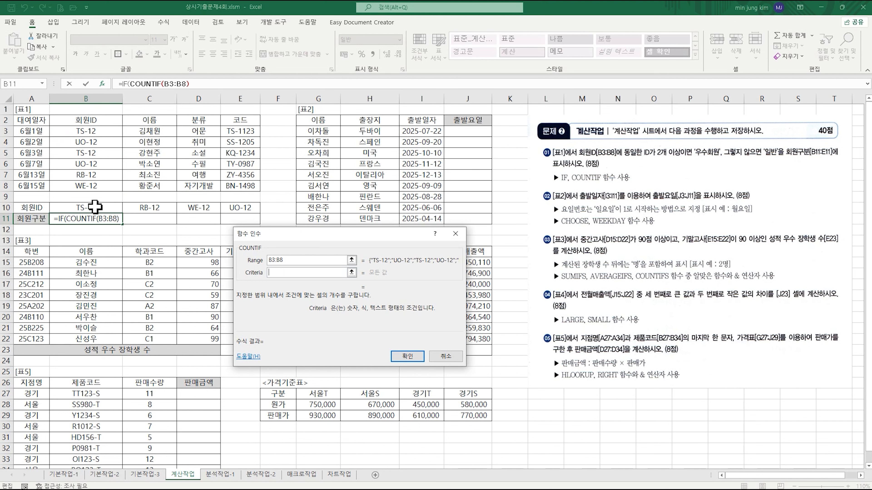
pyautogui.click(95, 206)
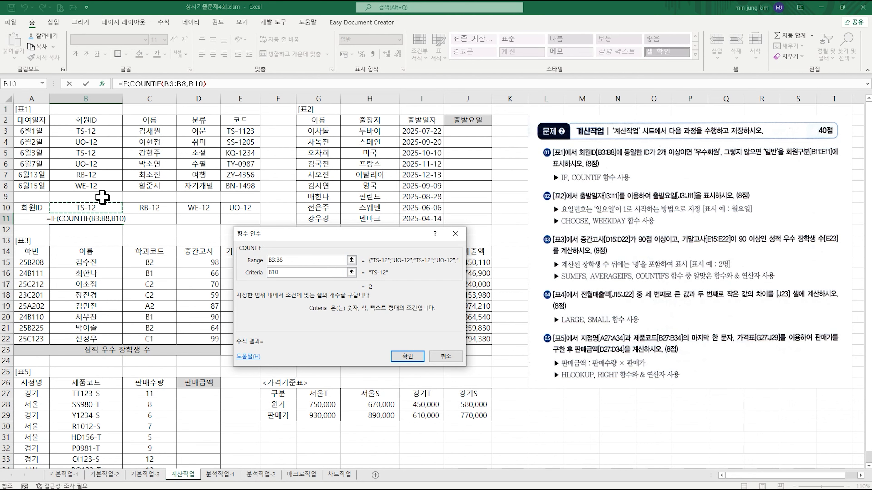
pyautogui.hotkey('ctrl', '1')
pyautogui.click(210, 246)
pyautogui.moveTo(118, 132)
pyautogui.mouseDown()
pyautogui.moveTo(187, 202)
pyautogui.moveTo(225, 264)
pyautogui.mouseUp()
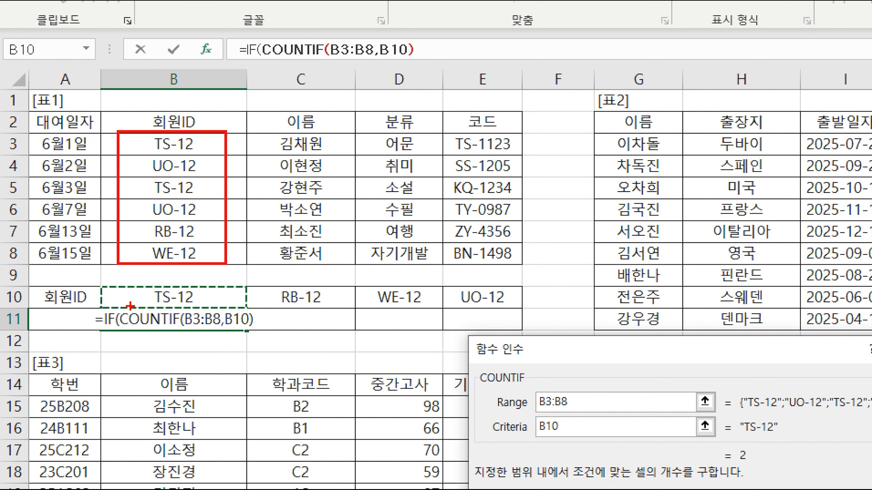
pyautogui.moveTo(131, 306); pyautogui.dragTo(519, 305)
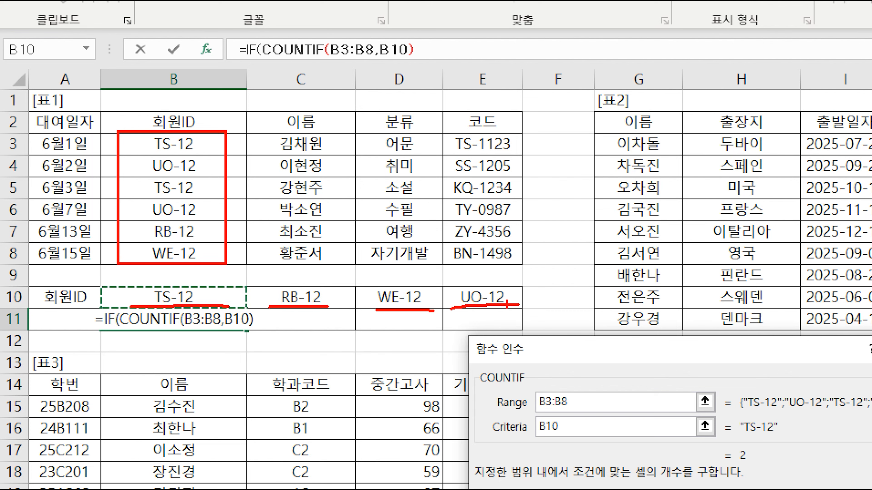
pyautogui.moveTo(166, 286)
pyautogui.mouseDown()
pyautogui.moveTo(205, 297)
pyautogui.moveTo(146, 308)
pyautogui.moveTo(202, 280)
pyautogui.moveTo(209, 305)
pyautogui.mouseUp()
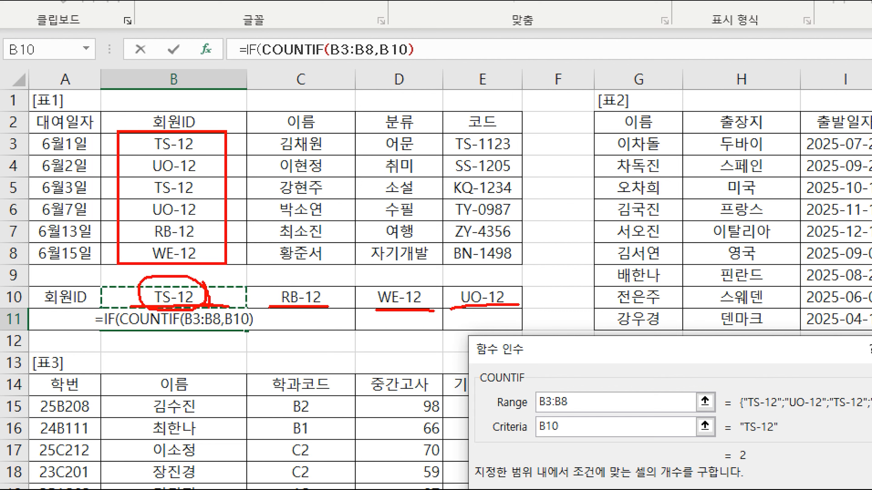
pyautogui.press('Escape')
# Step: Make the COUNTIF range absolute as $B$3:$B$8 and complete the IF's logical test with >=2
pyautogui.moveTo(297, 261); pyautogui.dragTo(251, 260)
pyautogui.press('F4')
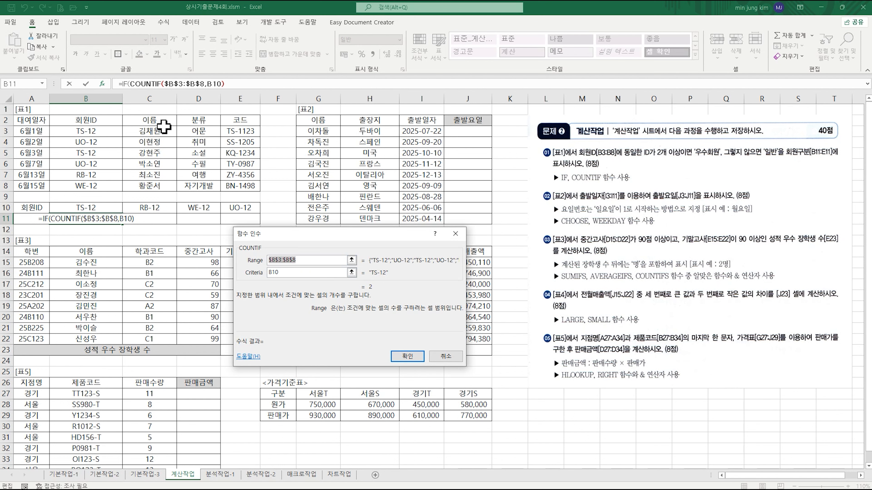
pyautogui.click(125, 84)
pyautogui.click(377, 261)
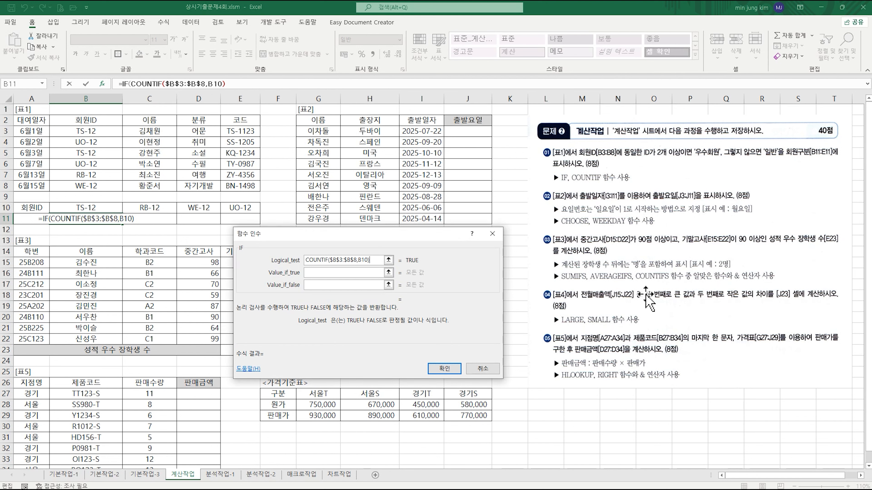
pyautogui.write('>=2')
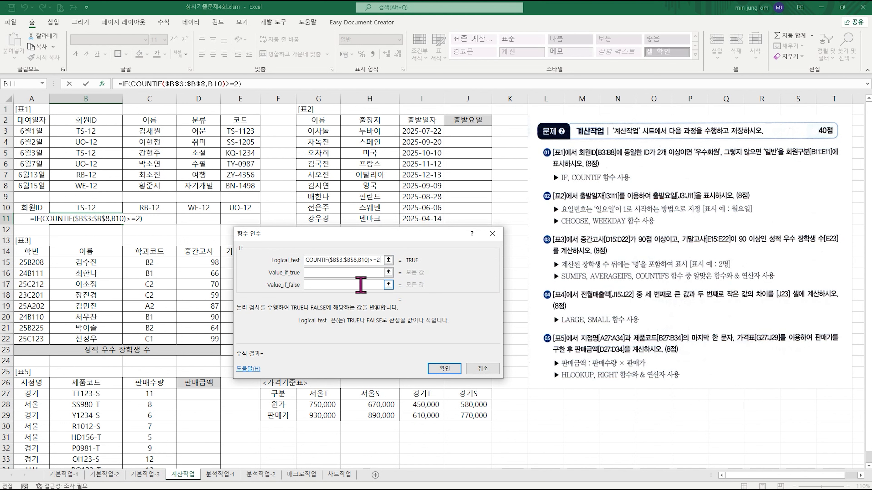
# Step: Return "우수회원" when the test is true and "일반" when false, and fill the B11 formula across to E11
pyautogui.click(338, 272)
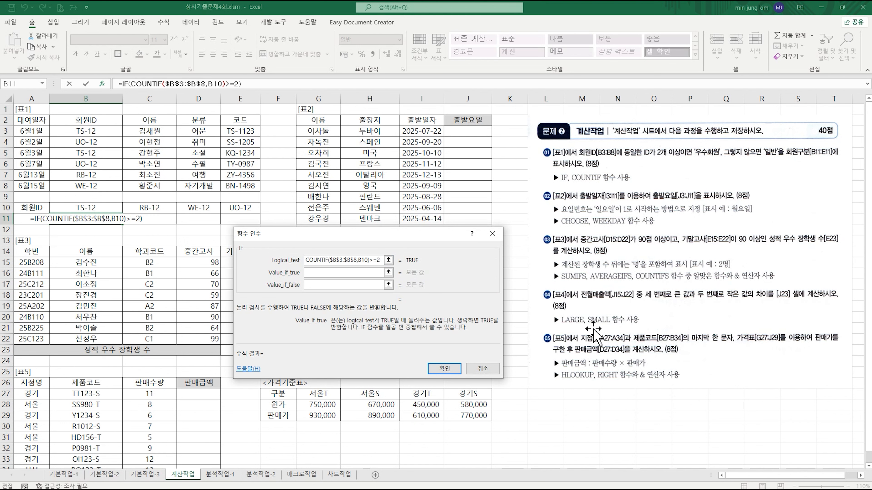
pyautogui.write('d')
pyautogui.press('BackSpace')
pyautogui.write('우수회원')
pyautogui.press('Tab')
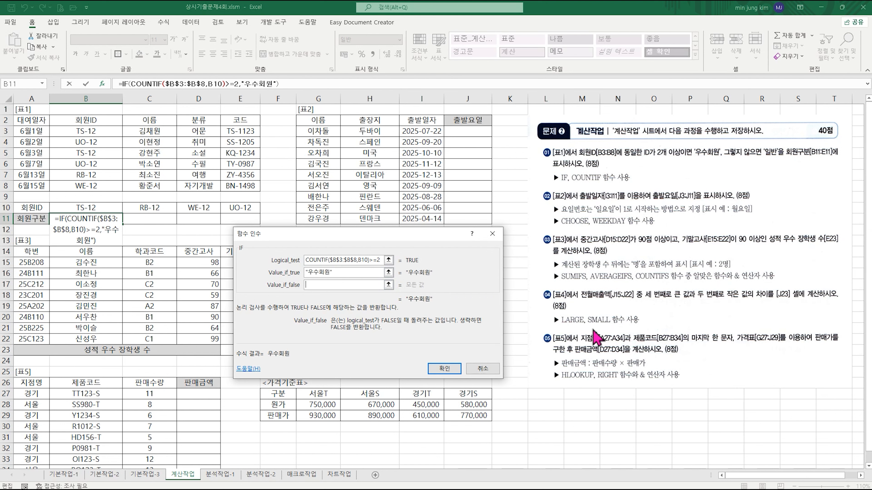
pyautogui.write('일반')
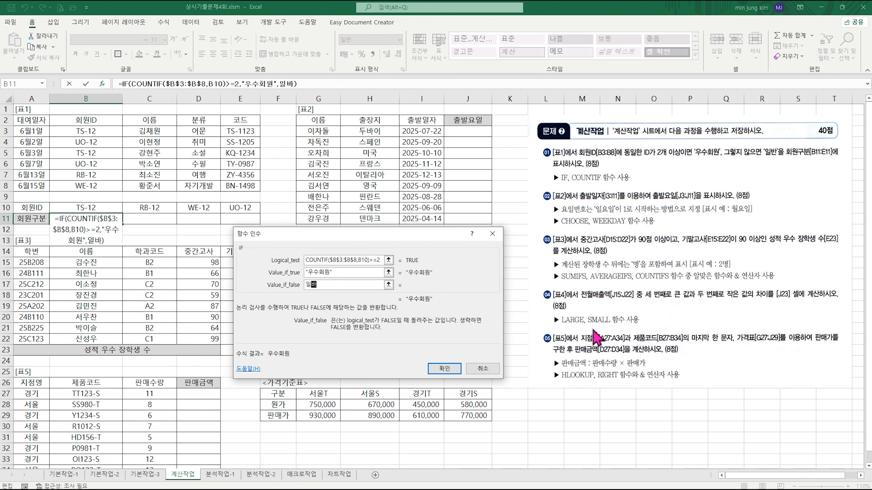
pyautogui.press('Tab')
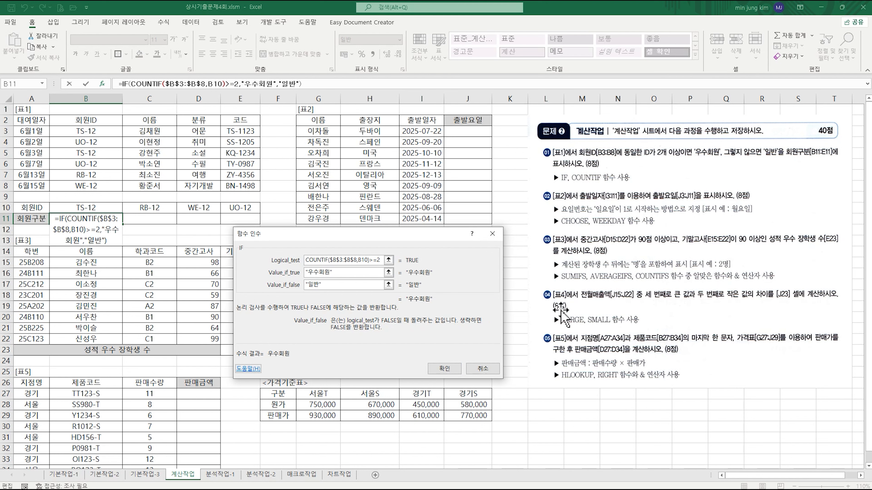
pyautogui.click(324, 285)
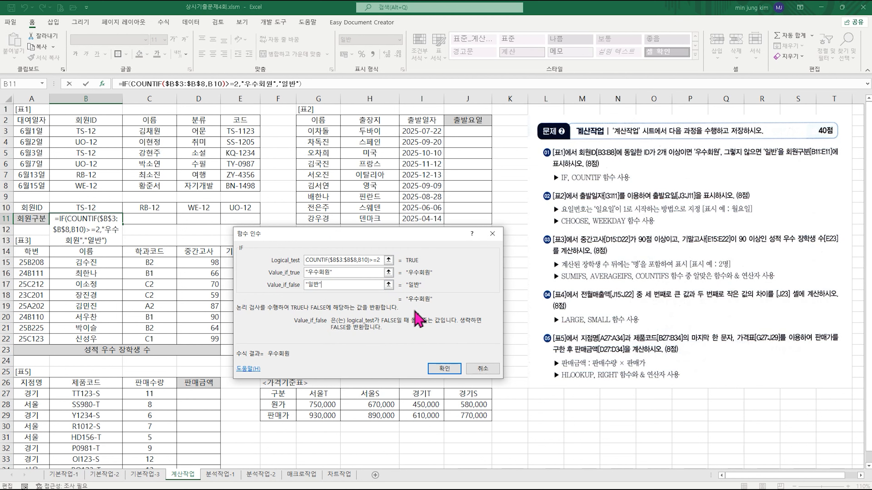
pyautogui.click(444, 369)
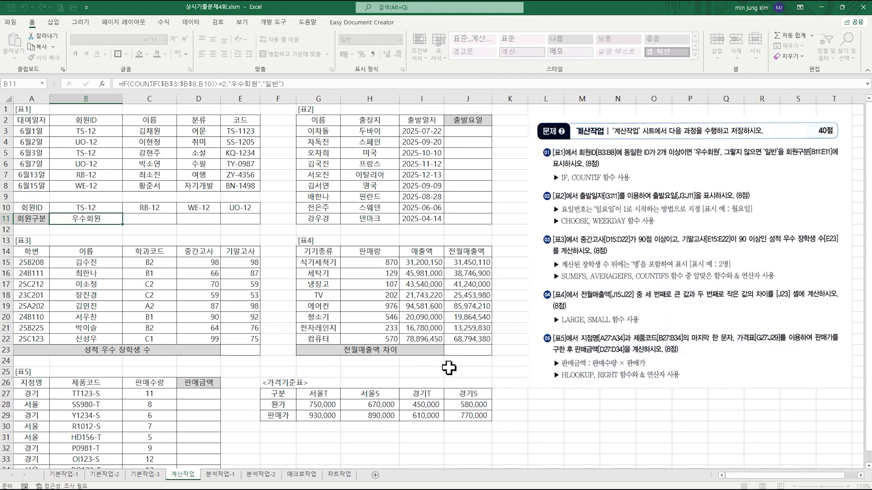
pyautogui.moveTo(123, 224); pyautogui.dragTo(252, 226)
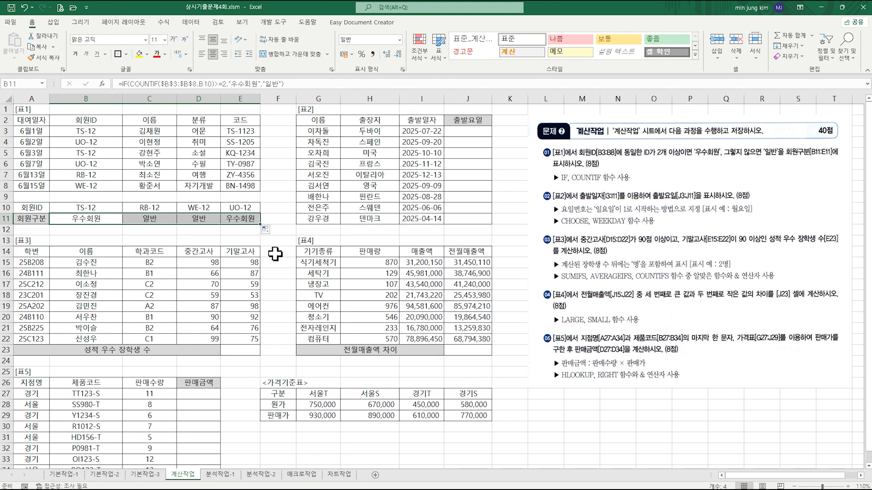
# Step: Start a CHOOSE function in J3 of 표2 with its function arguments open
pyautogui.click(481, 126)
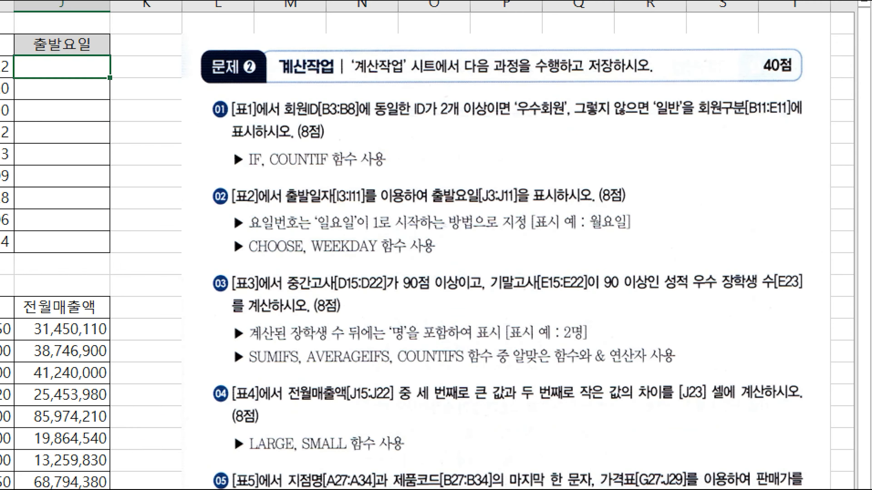
pyautogui.moveTo(241, 211); pyautogui.dragTo(529, 264)
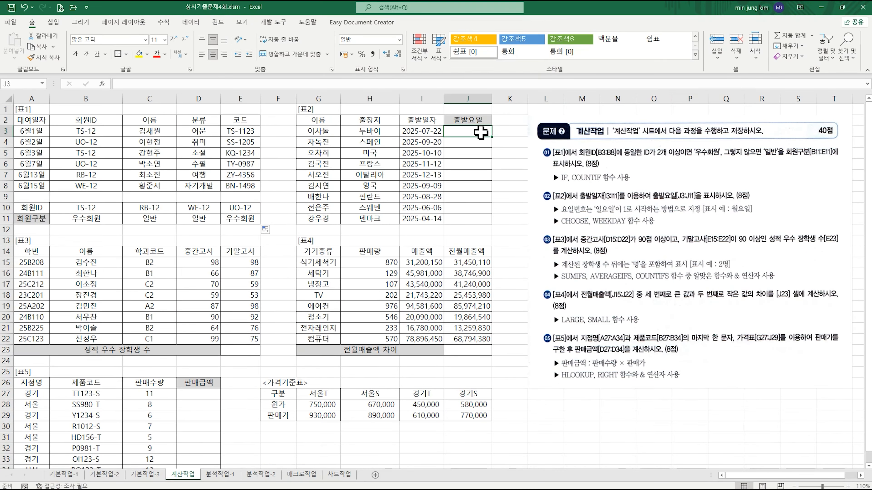
pyautogui.doubleClick(480, 133)
pyautogui.write('=')
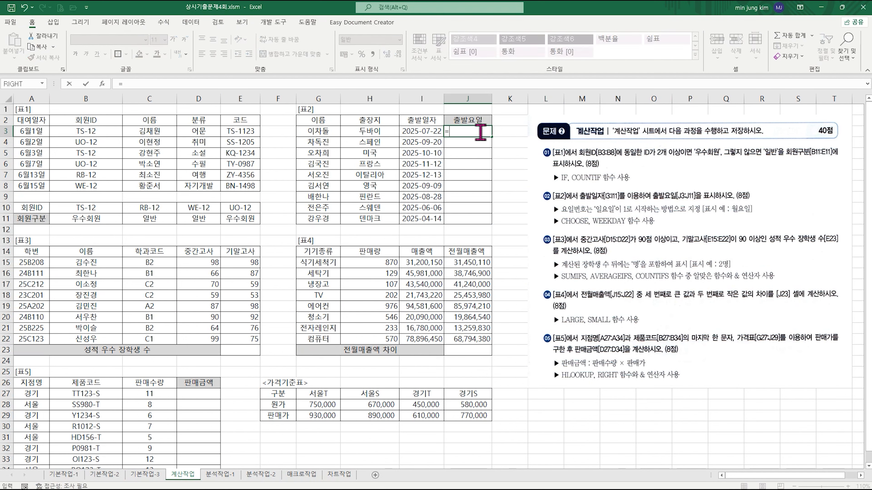
pyautogui.write('cho')
pyautogui.press('Tab')
pyautogui.hotkey('ctrl', 'a')
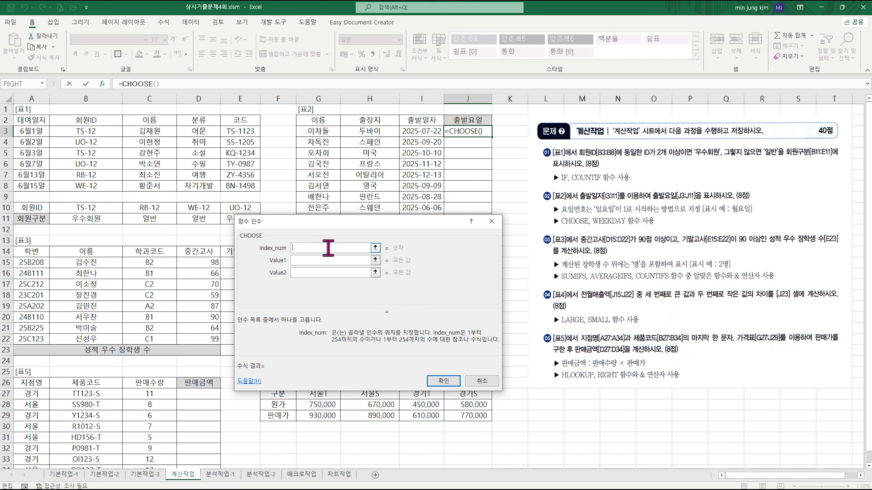
# Step: Nest WEEKDAY in the CHOOSE index number with serial number I3 and return type 1, and return to the CHOOSE arguments
pyautogui.write('wee')
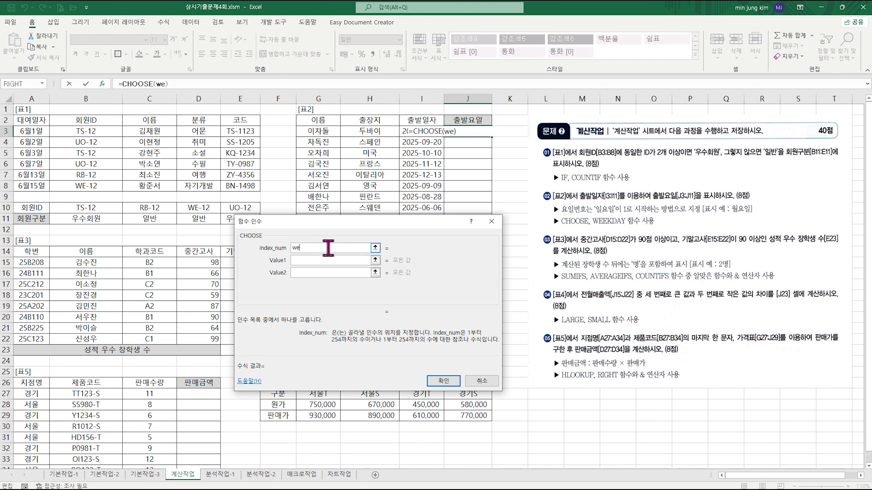
pyautogui.write('kday(')
pyautogui.click(172, 84)
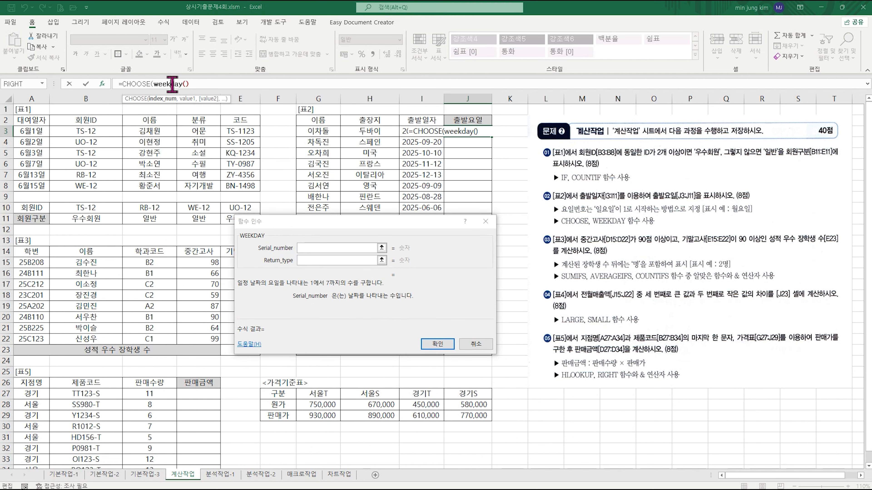
pyautogui.click(316, 247)
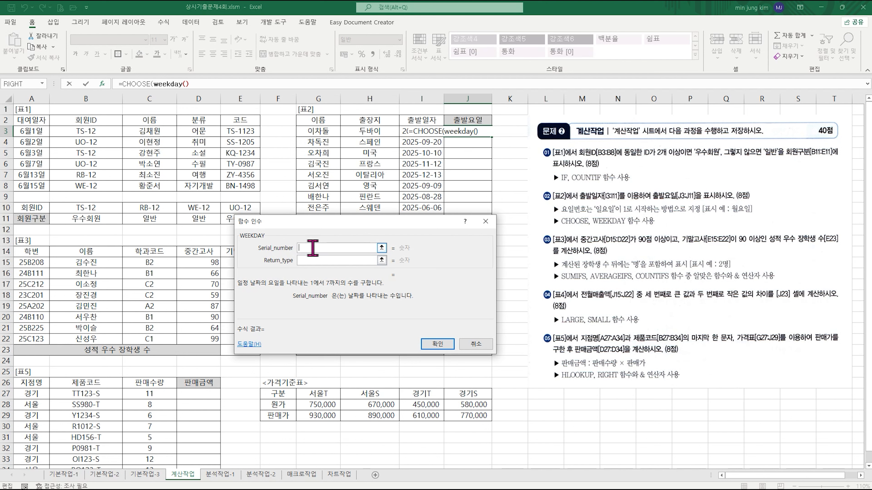
pyautogui.click(412, 129)
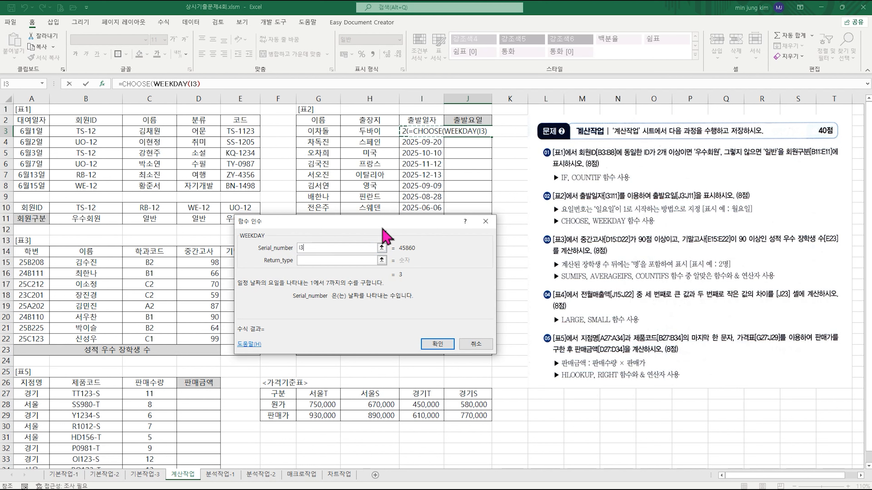
pyautogui.click(310, 261)
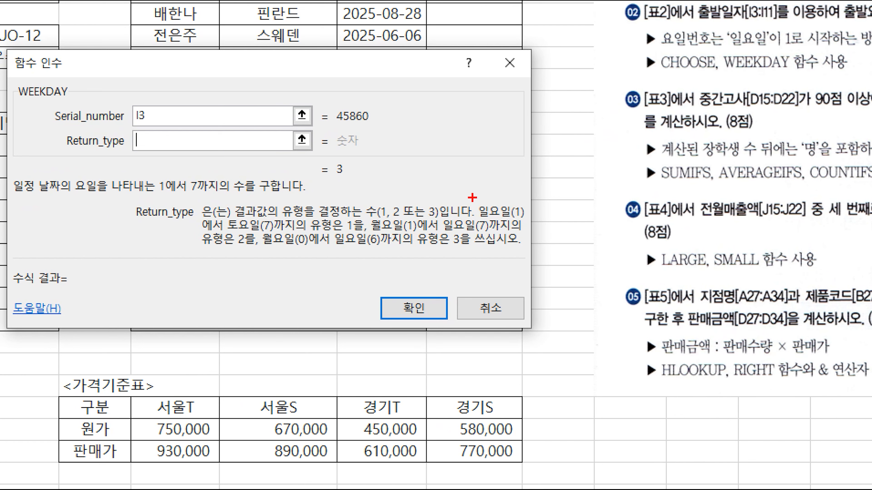
pyautogui.moveTo(472, 198); pyautogui.dragTo(533, 221)
pyautogui.moveTo(192, 215)
pyautogui.mouseDown()
pyautogui.moveTo(310, 237)
pyautogui.moveTo(372, 236)
pyautogui.mouseUp()
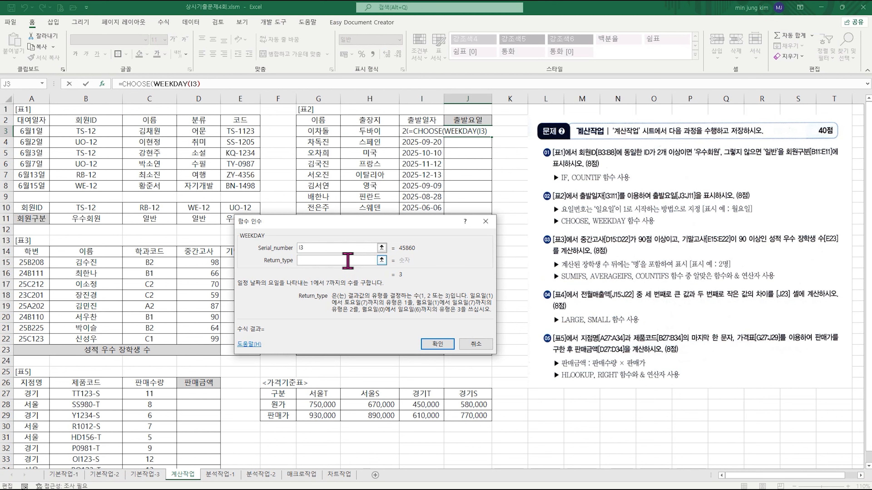
pyautogui.write('1')
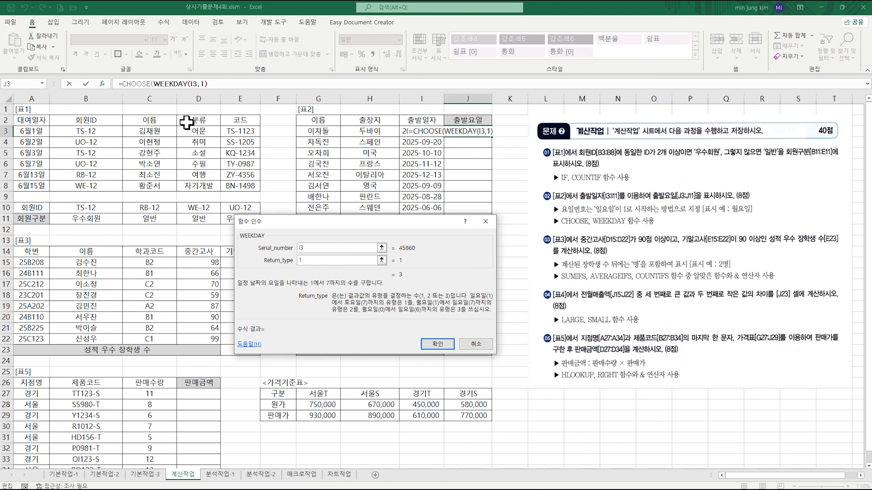
pyautogui.click(139, 84)
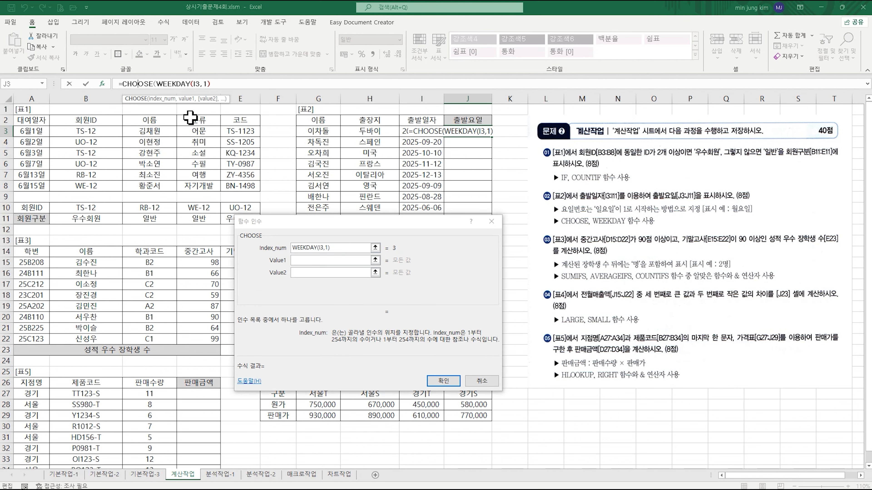
# Step: Set the first four CHOOSE values to 일요일, 월요일, 화요일 and 수요일
pyautogui.click(297, 261)
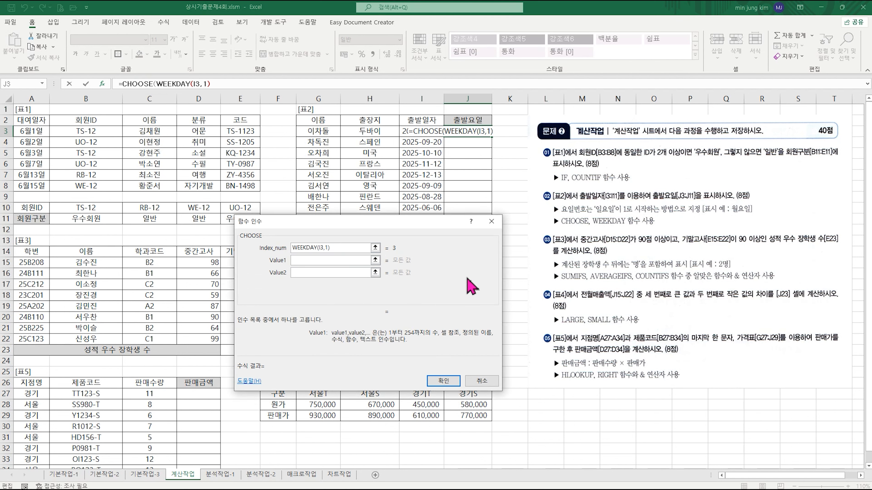
pyautogui.write('일요일')
pyautogui.press('Tab')
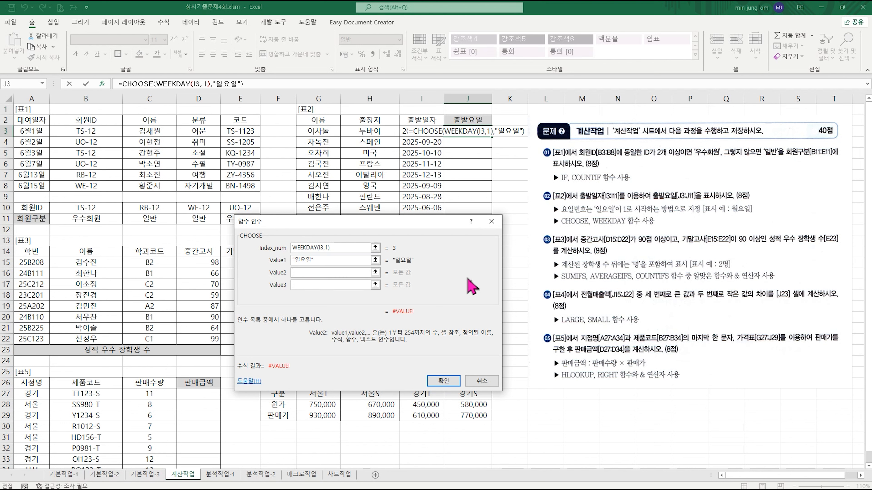
pyautogui.write('월요일')
pyautogui.press('Tab')
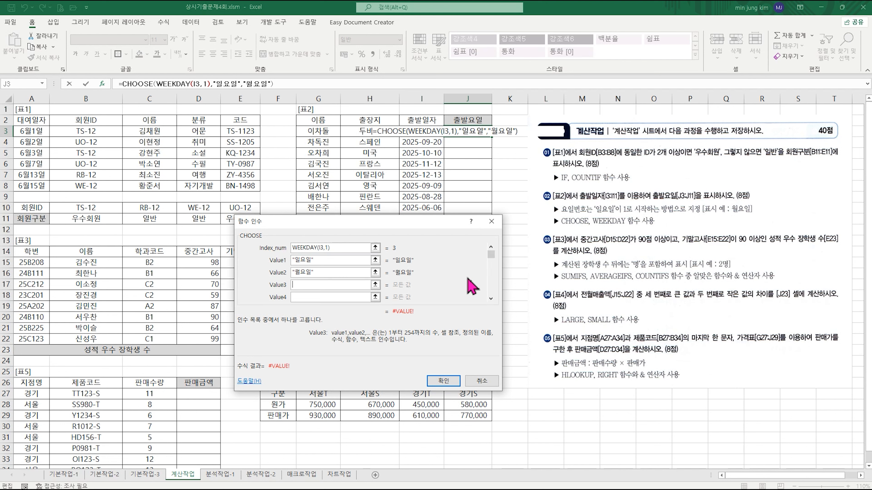
pyautogui.write('화요일')
pyautogui.press('Tab')
pyautogui.write('ㅅㅜ요일')
pyautogui.press('Tab')
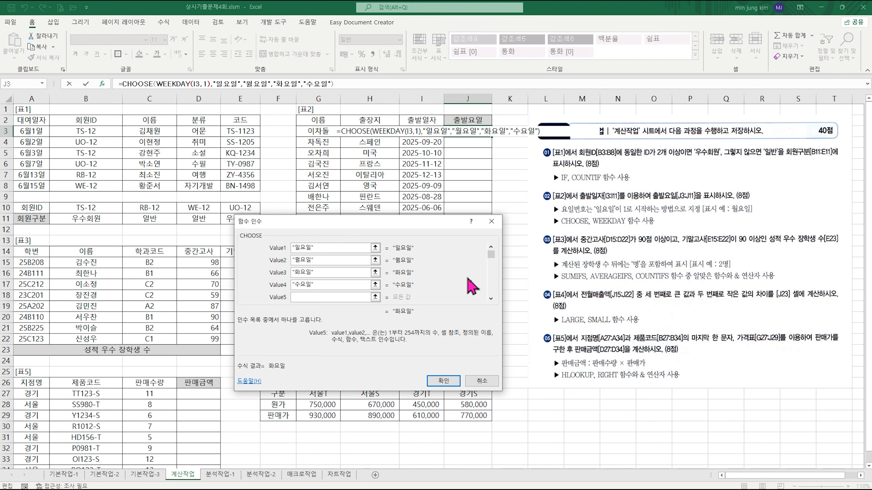
# Step: Add 목요일, 금요일 and 토요일 as CHOOSE values five to seven, and fill the J3 formula down to J11
pyautogui.write('목요일')
pyautogui.press('Tab')
pyautogui.write('금요일')
pyautogui.press('Tab')
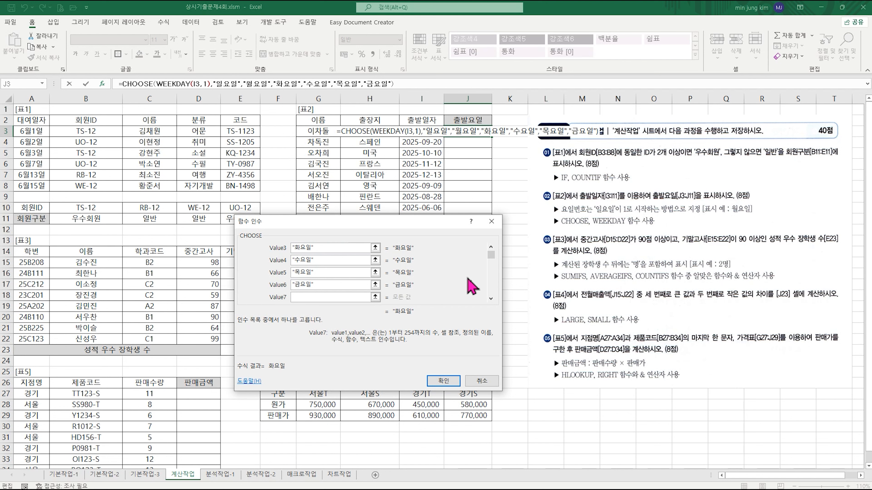
pyautogui.write('토요일')
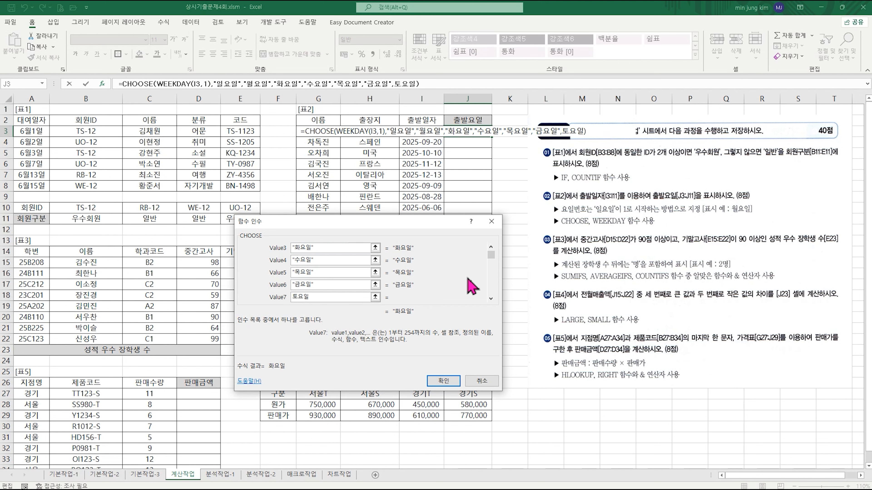
pyautogui.click(444, 381)
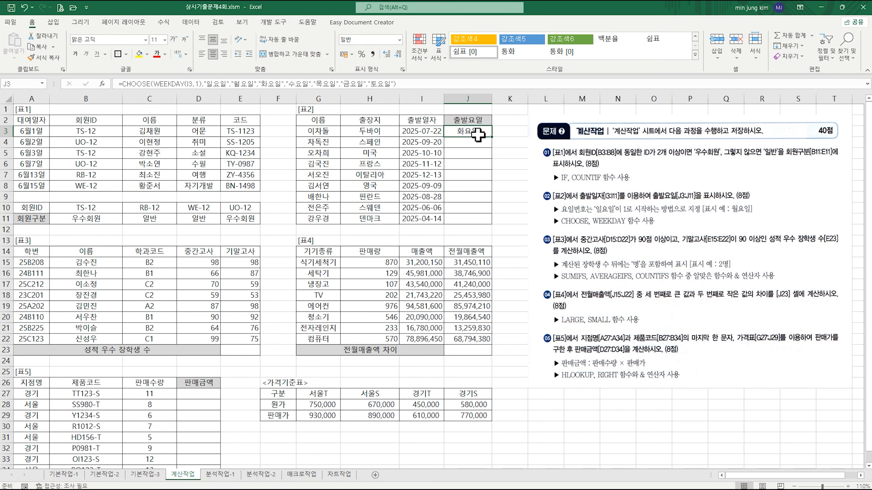
pyautogui.moveTo(493, 136); pyautogui.dragTo(488, 222)
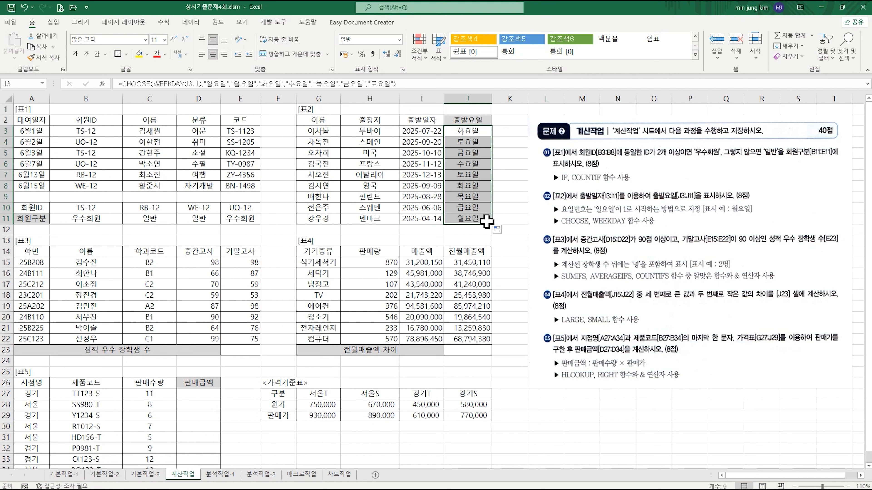
pyautogui.click(467, 196)
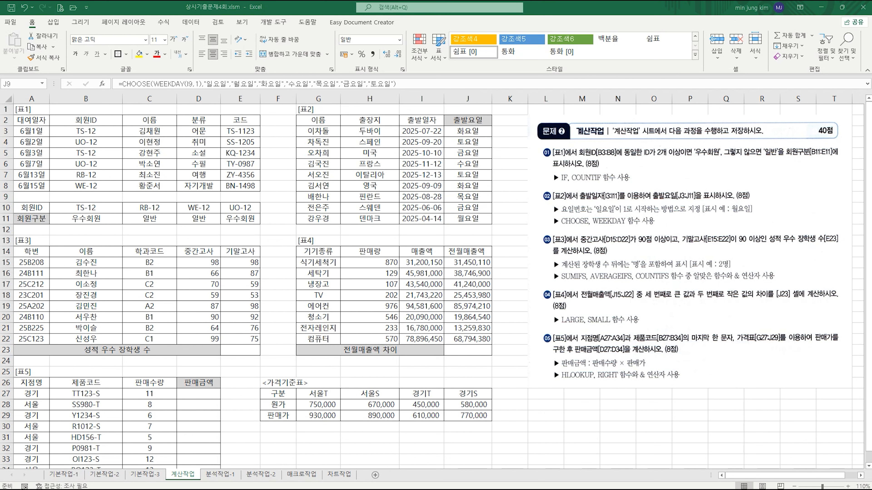
# Step: Start a COUNTIFS function in E23 of 표3 with its function arguments open
pyautogui.click(246, 350)
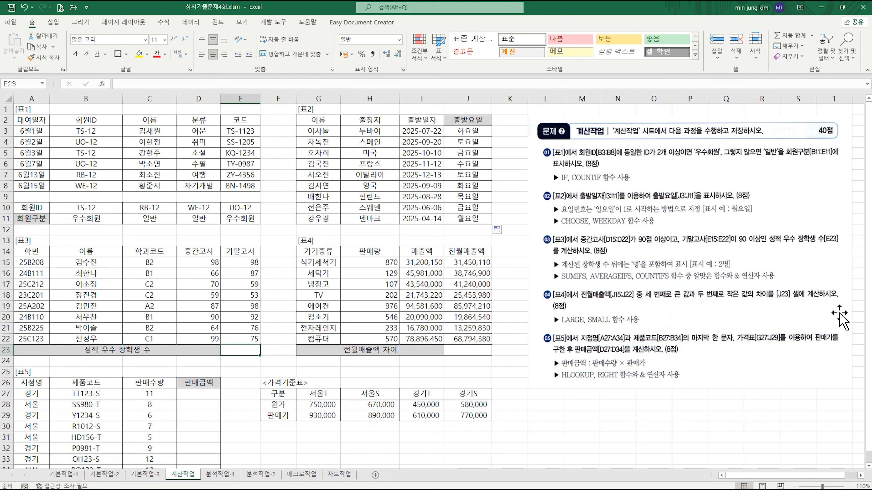
pyautogui.write('=coun')
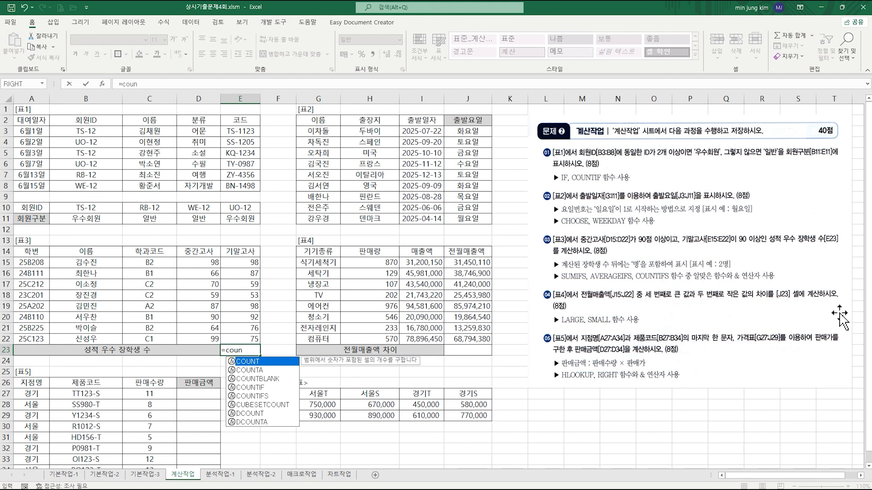
pyautogui.write('itfs')
pyautogui.press('BackSpace')
pyautogui.press('BackSpace')
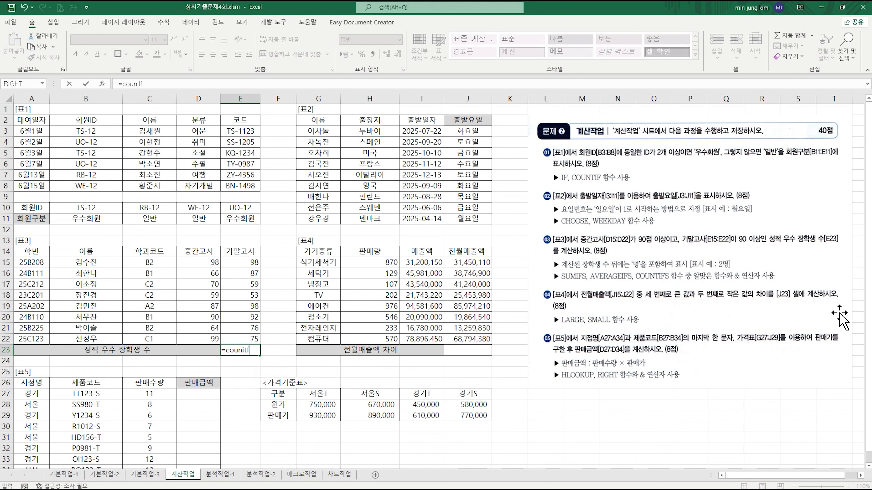
pyautogui.press('BackSpace')
pyautogui.write('ti')
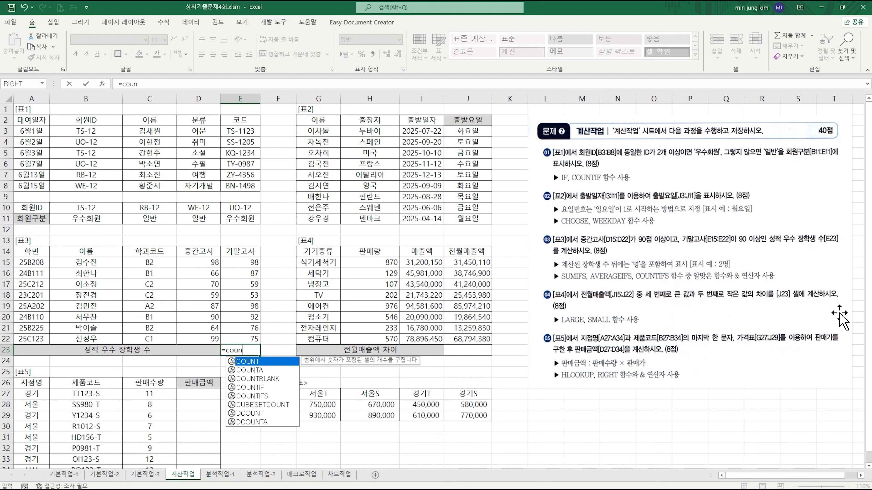
pyautogui.write('fs')
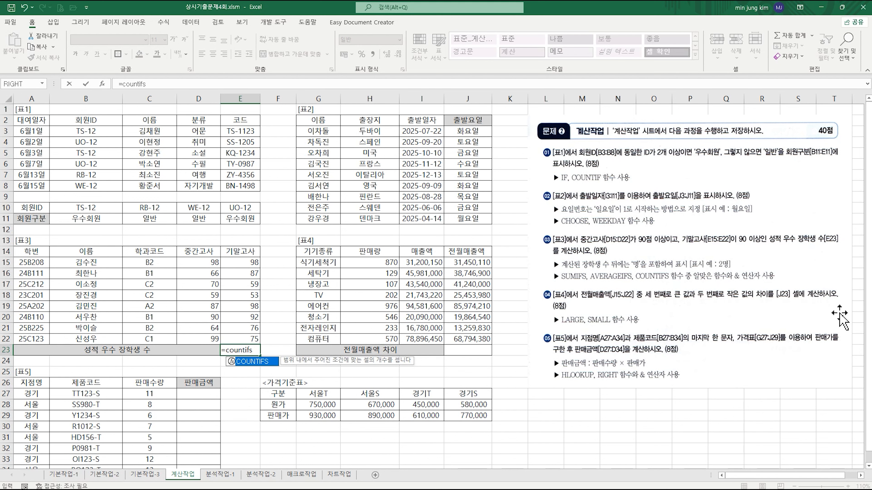
pyautogui.hotkey('ctrl', 'a')
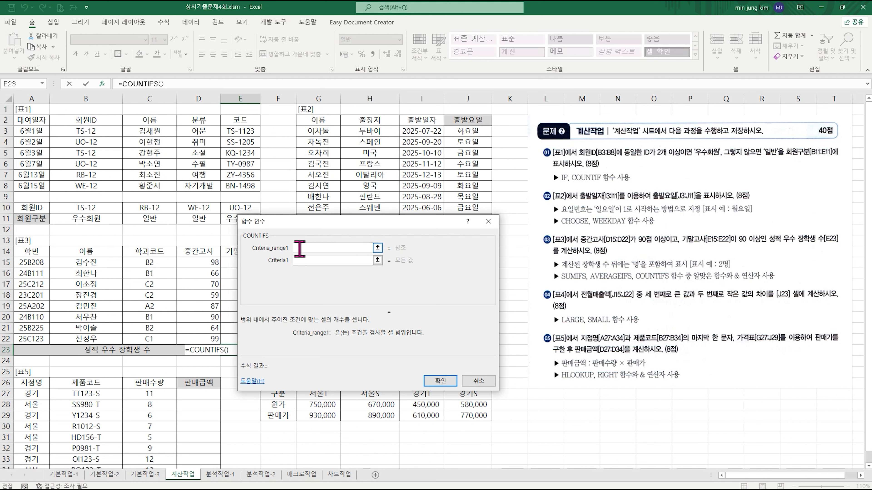
# Step: Move the arguments dialog clear of 표3 and set the first COUNTIFS condition to range D15:D22 with criteria >=90
pyautogui.click(300, 261)
pyautogui.click(303, 275)
pyautogui.click(304, 285)
pyautogui.click(304, 248)
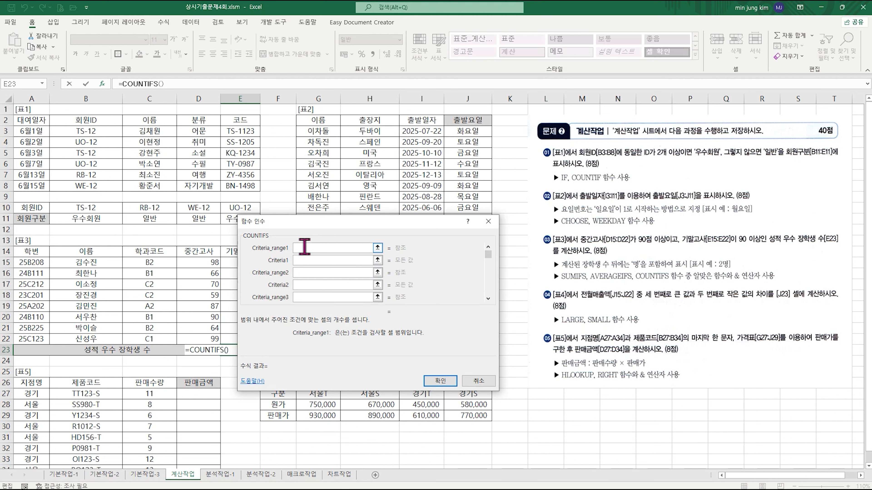
pyautogui.moveTo(309, 221); pyautogui.dragTo(368, 223)
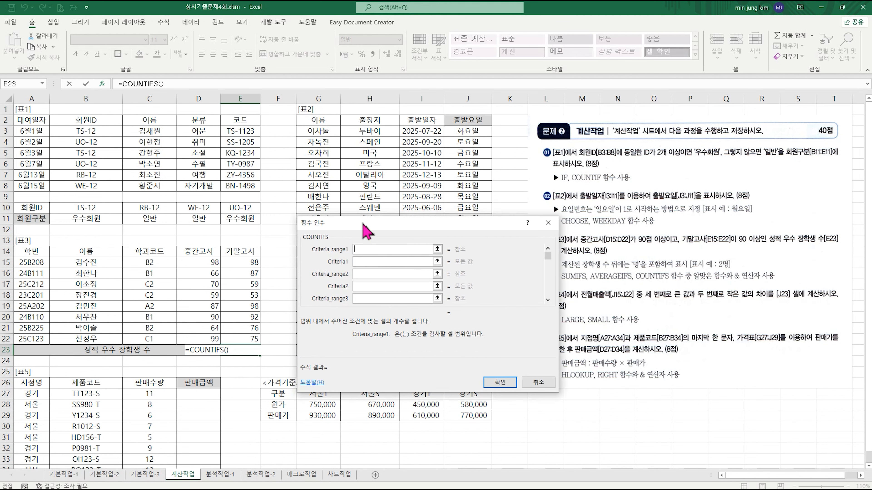
pyautogui.moveTo(198, 263); pyautogui.dragTo(203, 338)
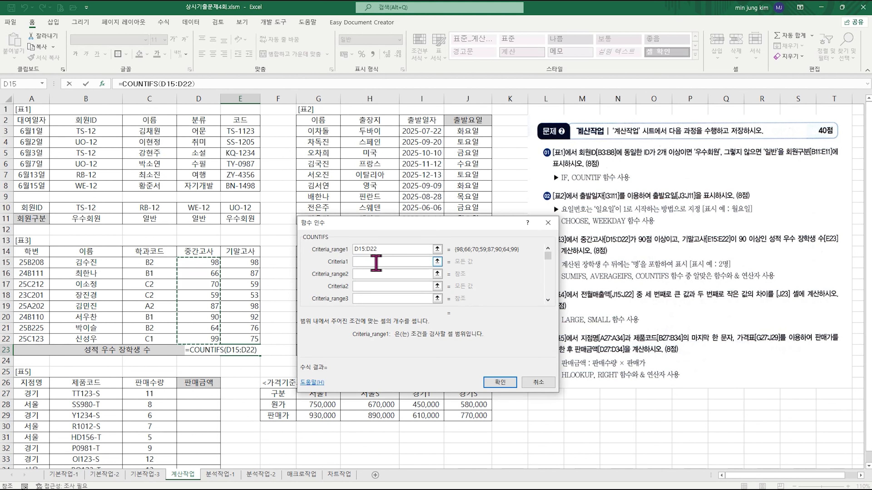
pyautogui.click(375, 263)
pyautogui.write('>=90')
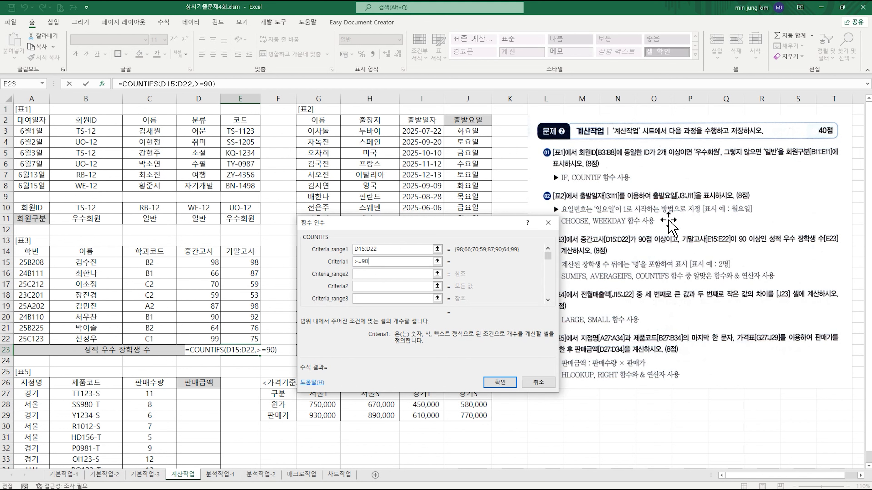
# Step: Set the second COUNTIFS condition to range E15:E22 with criteria >=90
pyautogui.click(363, 273)
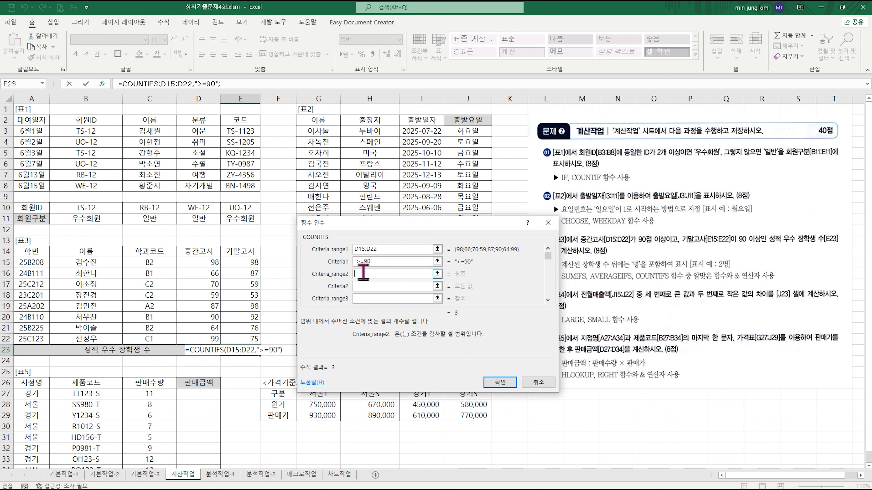
pyautogui.moveTo(252, 262); pyautogui.dragTo(251, 338)
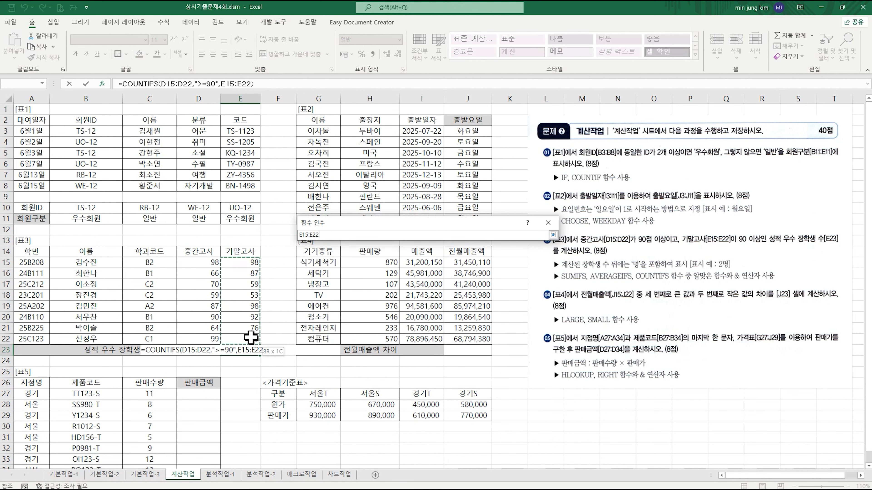
pyautogui.moveTo(251, 339); pyautogui.dragTo(250, 338)
pyautogui.click(377, 286)
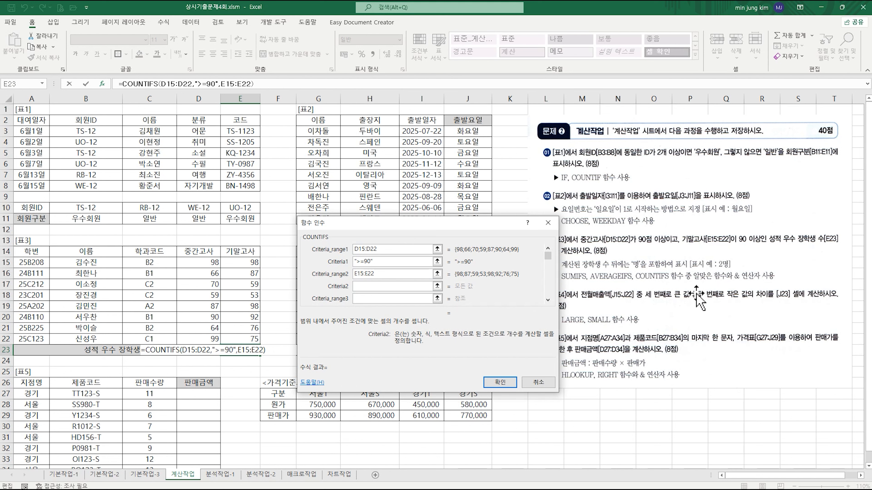
pyautogui.write('>=90')
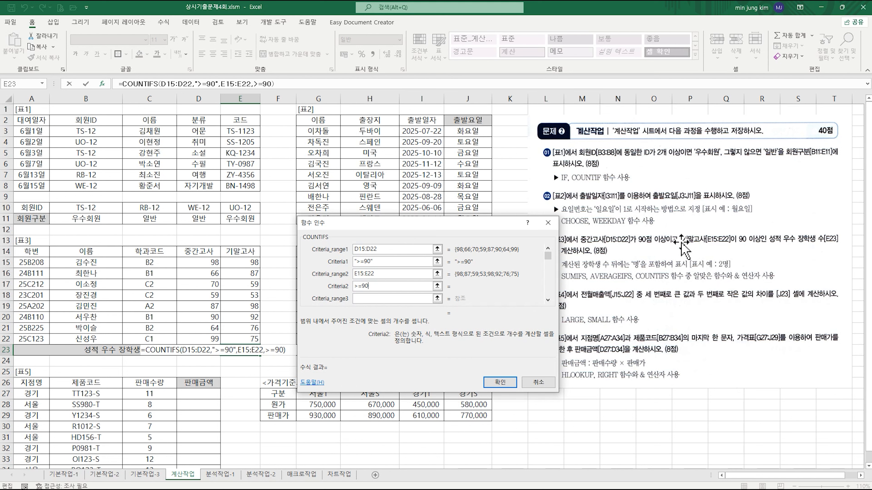
# Step: Complete the COUNTIFS function in E23 and append &"명" to the formula
pyautogui.click(401, 263)
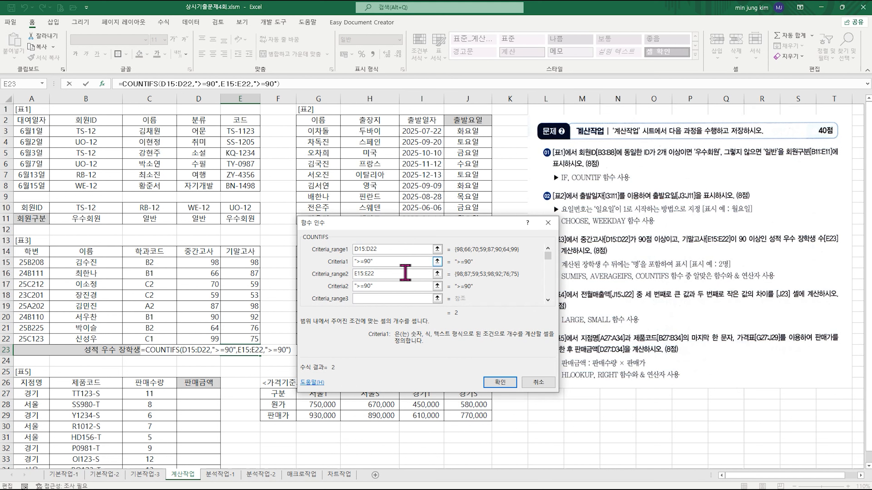
pyautogui.click(500, 382)
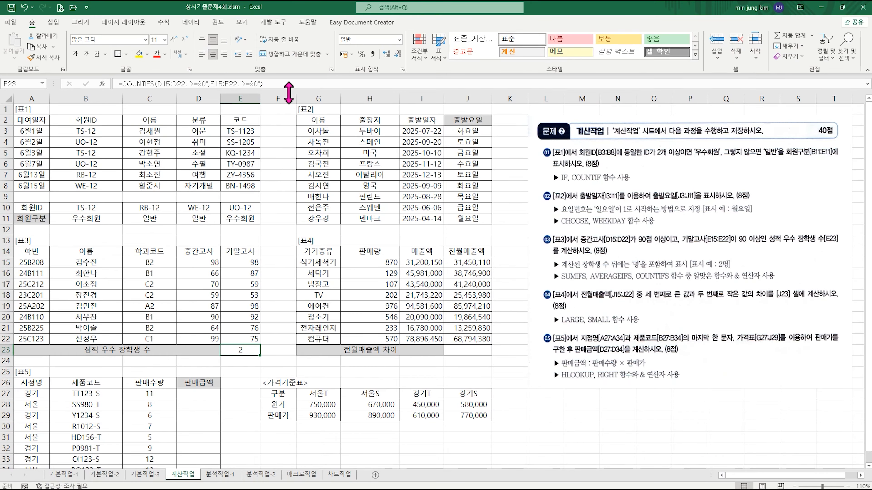
pyautogui.click(451, 167)
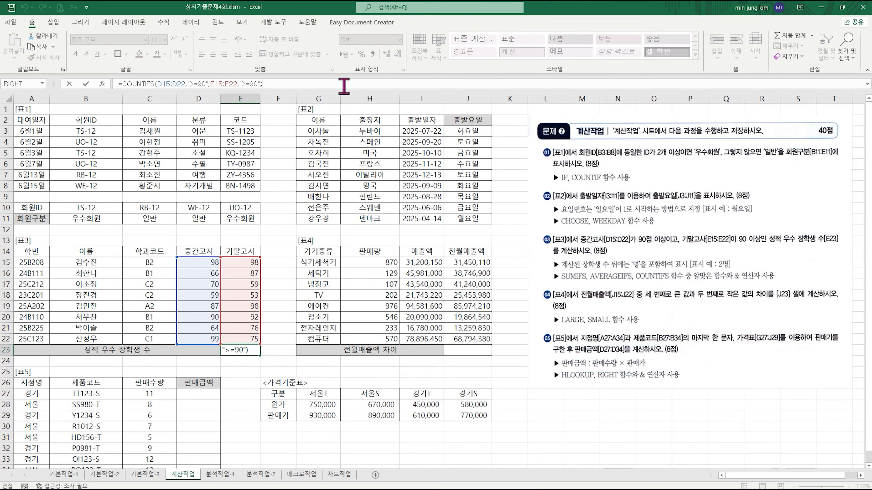
pyautogui.write('&"명"')
pyautogui.press('Return')
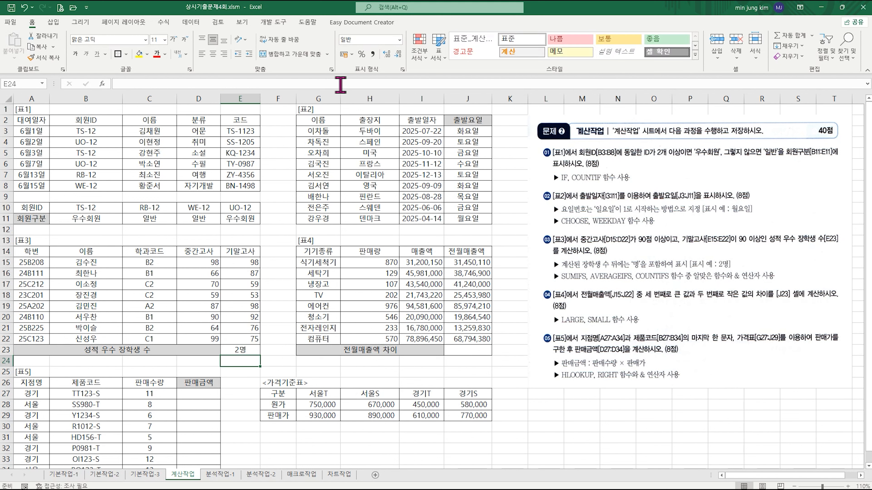
pyautogui.click(249, 351)
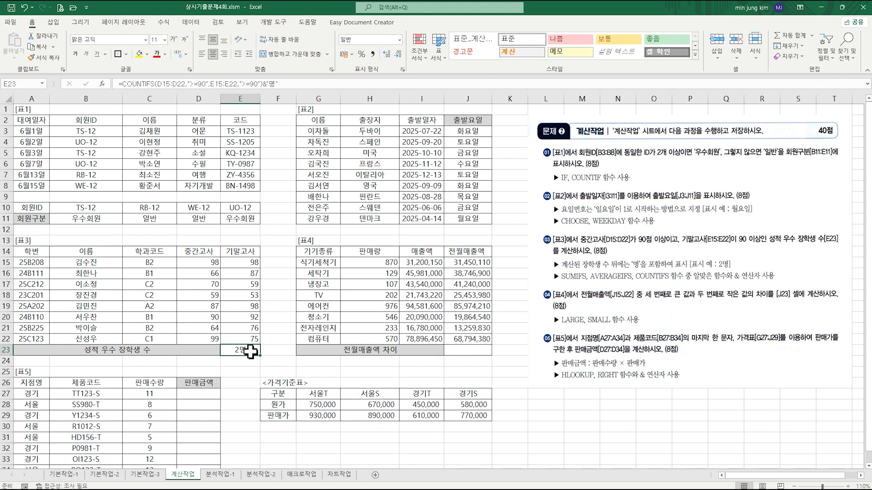
# Step: Start a LARGE function in J23 of 표4 with its function arguments open and clear of the 전월매출액 data
pyautogui.click(462, 352)
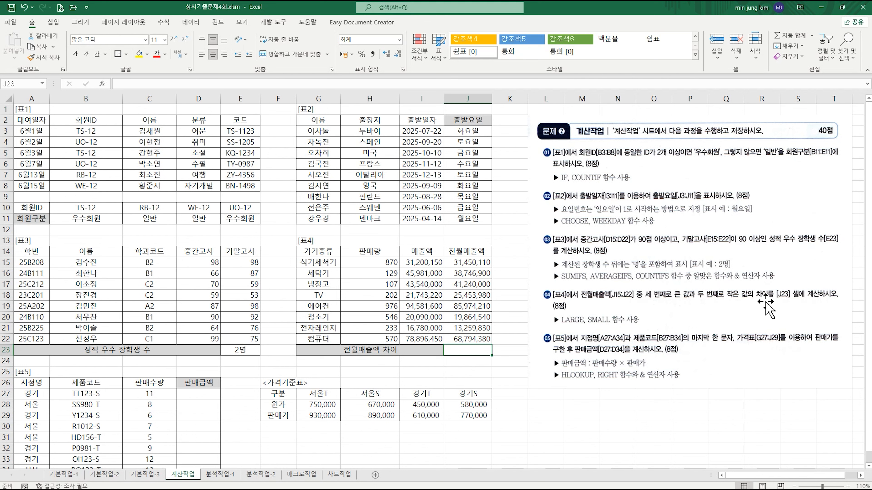
pyautogui.write('=')
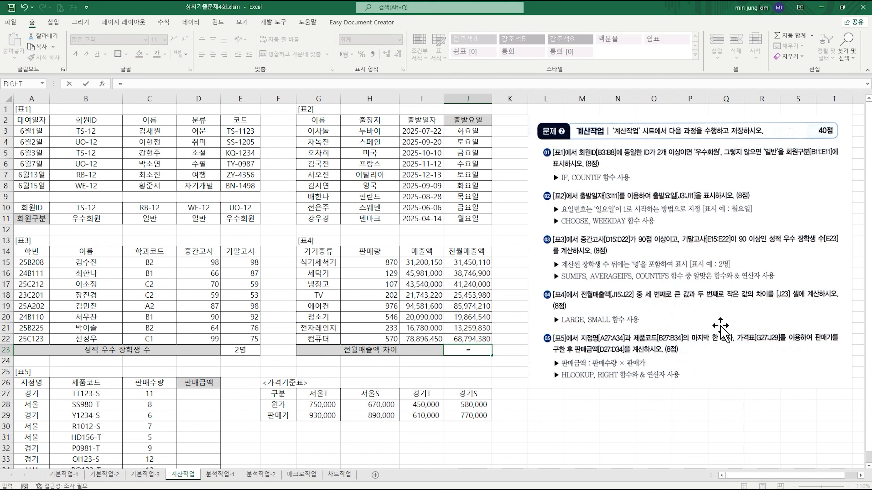
pyautogui.write('large')
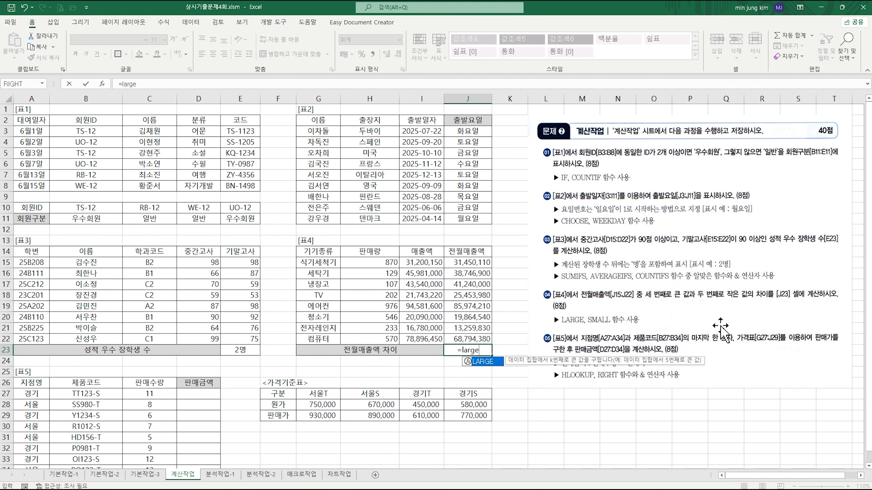
pyautogui.hotkey('ctrl', 'a')
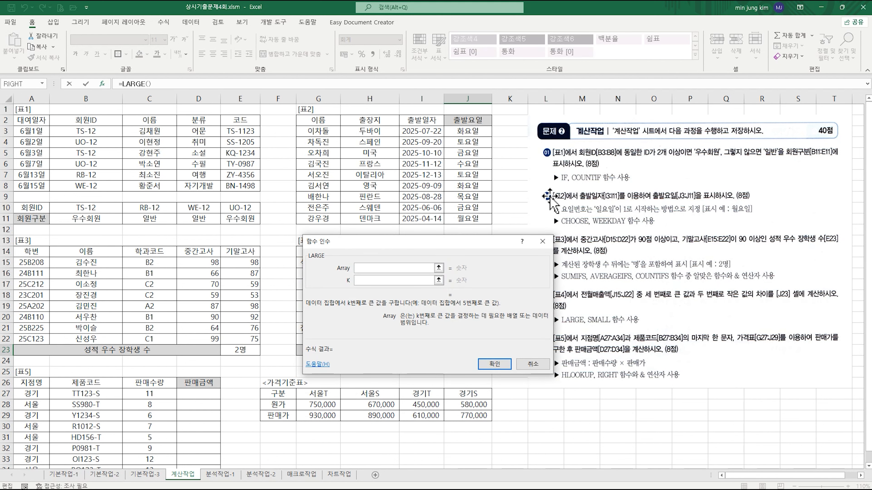
pyautogui.moveTo(418, 243); pyautogui.dragTo(246, 105)
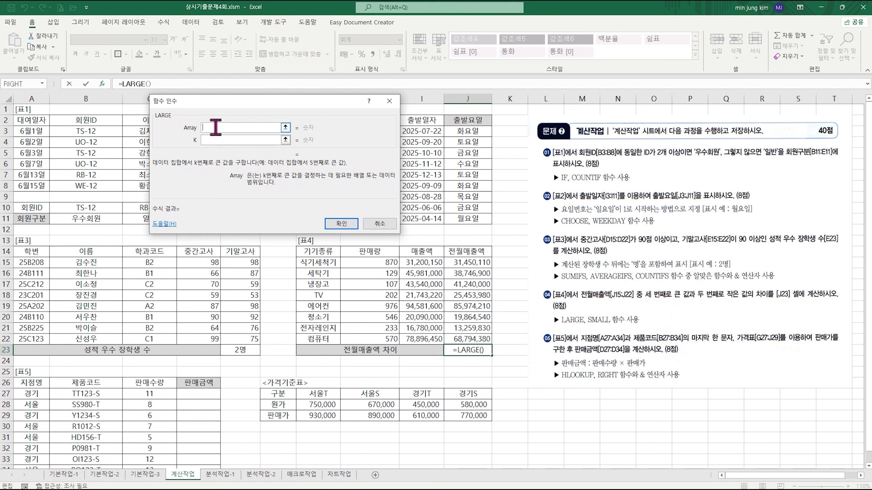
# Step: Set the LARGE array to J15:J22 and K to 3, and complete the function
pyautogui.click(214, 141)
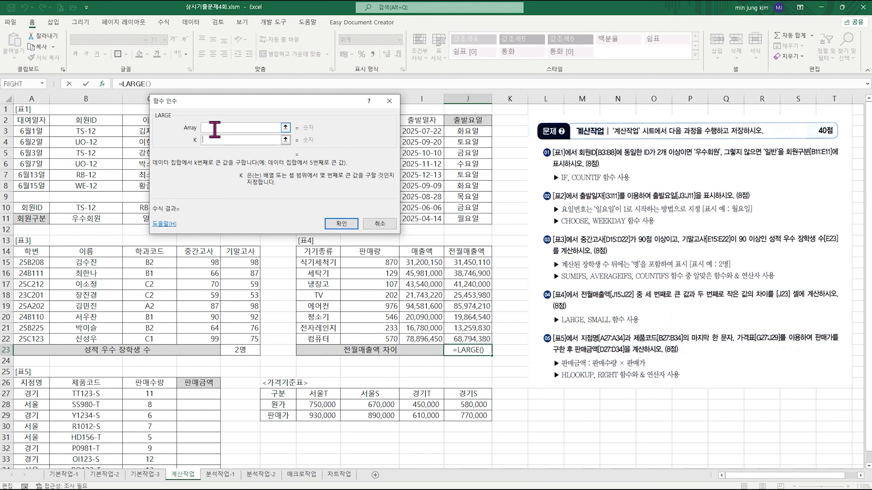
pyautogui.click(215, 128)
pyautogui.moveTo(476, 262); pyautogui.dragTo(475, 339)
pyautogui.click(217, 140)
pyautogui.write('3')
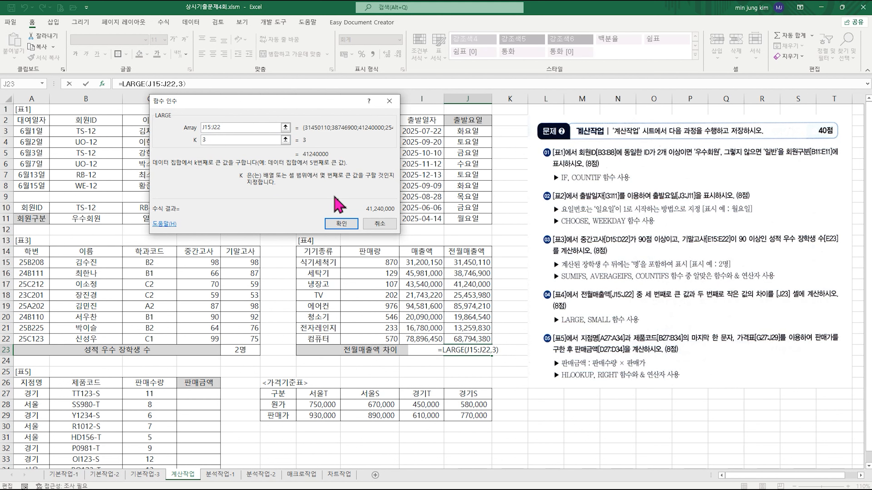
pyautogui.click(351, 225)
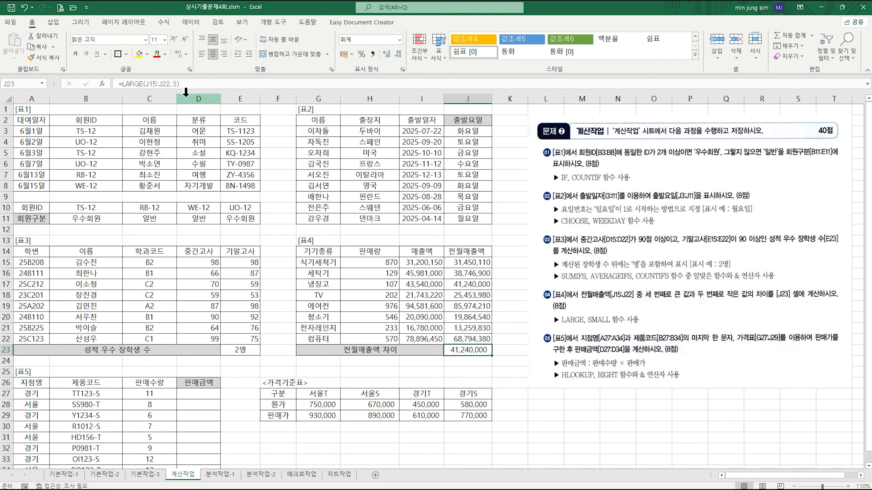
# Step: Subtract SMALL with array J15:J22 and K 2 from the LARGE formula in J23
pyautogui.click(190, 83)
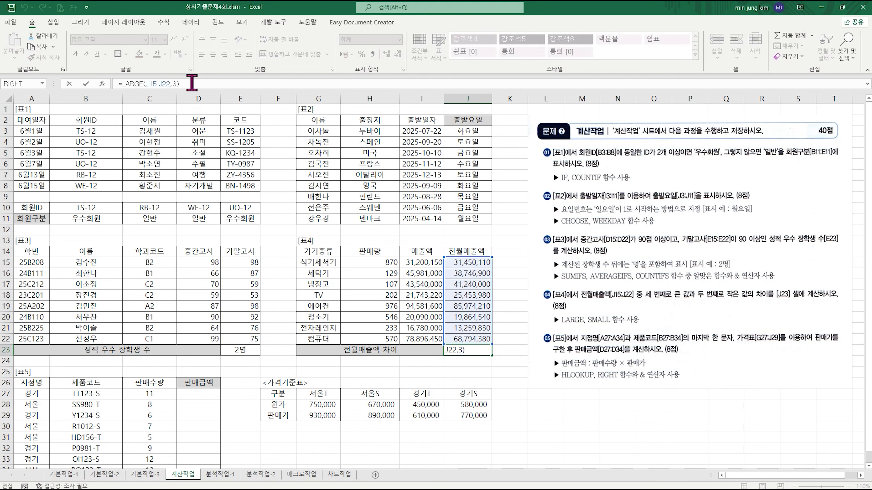
pyautogui.write('-small')
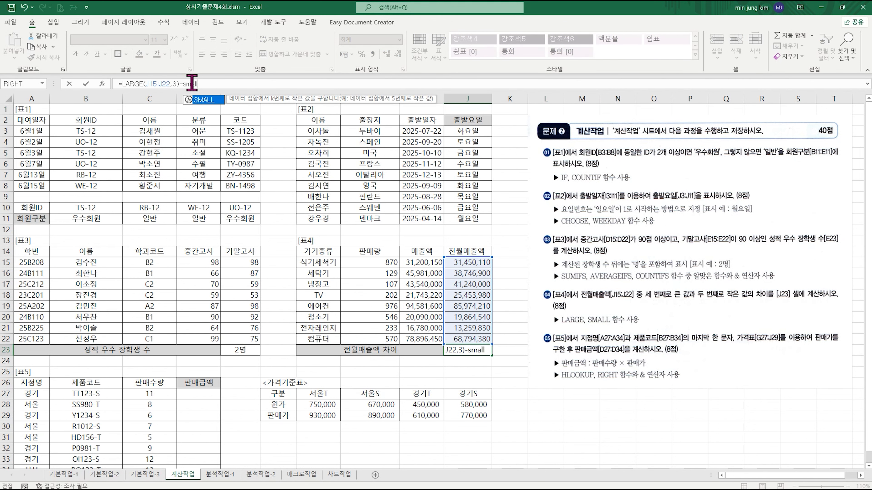
pyautogui.hotkey('ctrl', 'a')
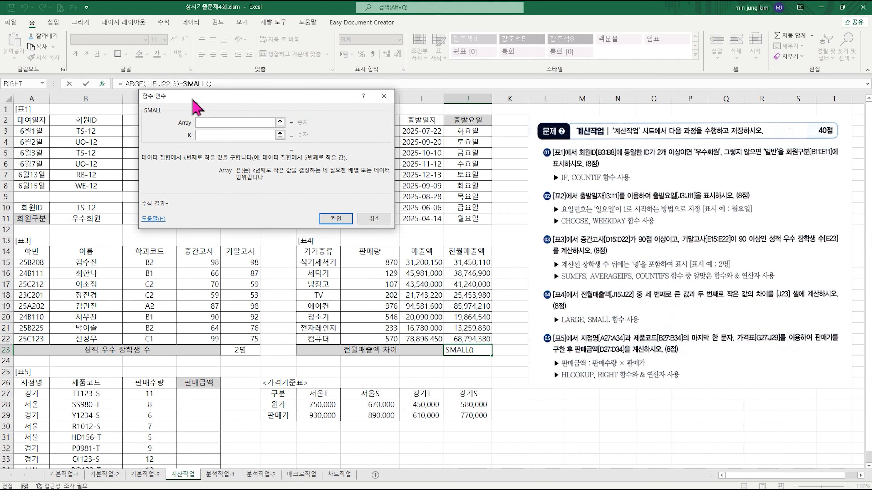
pyautogui.moveTo(468, 262); pyautogui.dragTo(467, 340)
pyautogui.click(230, 135)
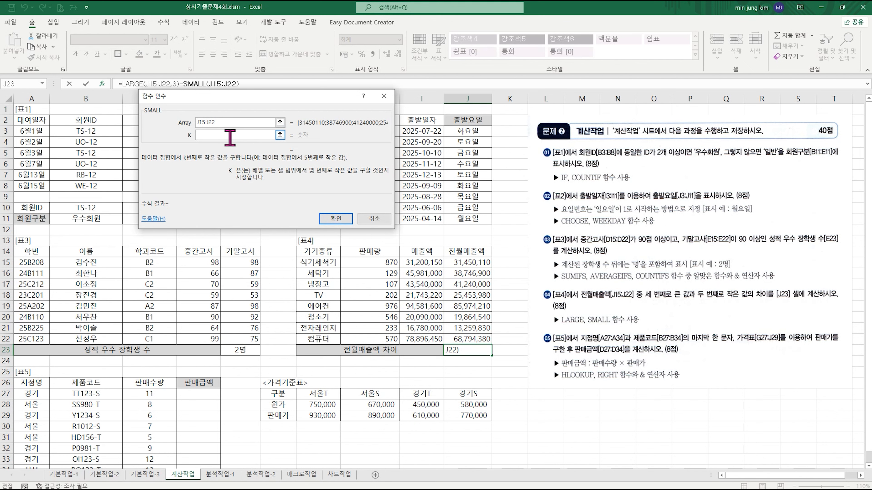
pyautogui.write('2')
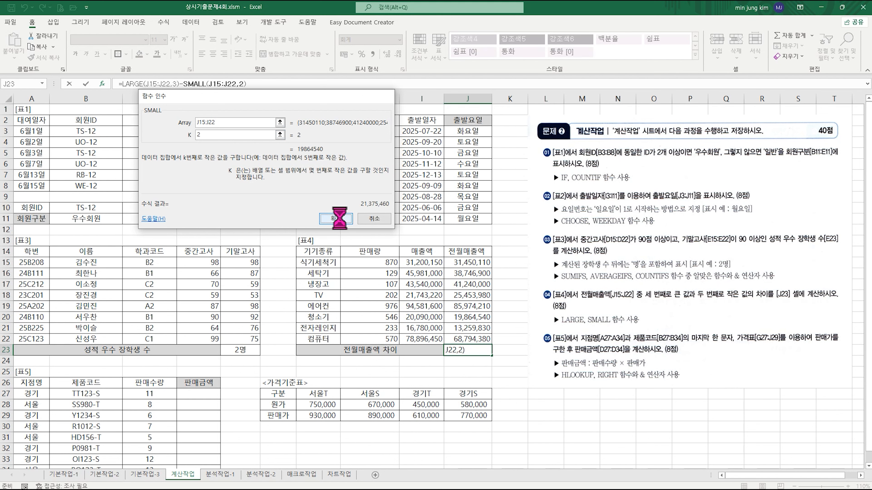
pyautogui.click(336, 219)
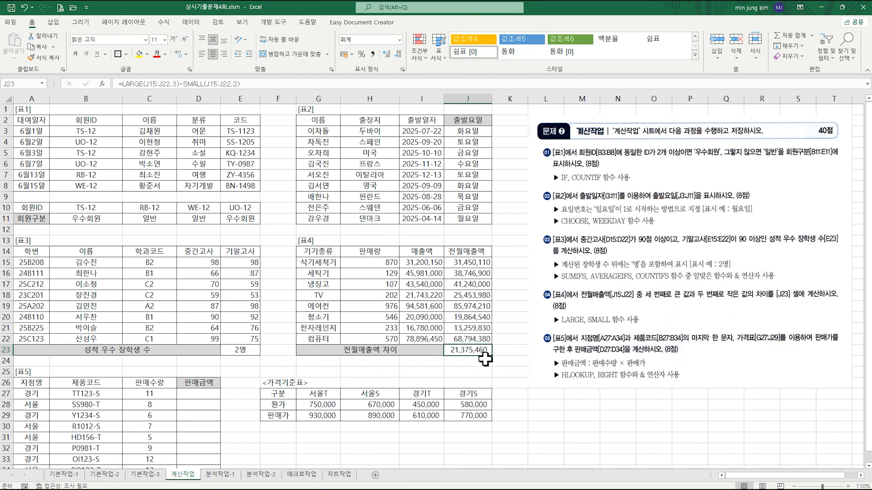
# Step: Examine 지점명, the last character of 제품코드 and 판매수량 in 표5 against the 가격기준표 range G27:J29
pyautogui.scroll(-4, 216, 304)
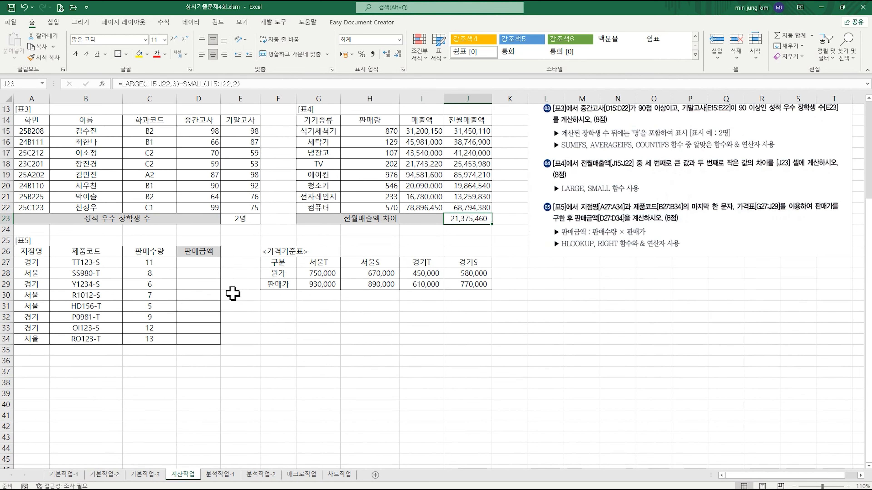
pyautogui.click(208, 267)
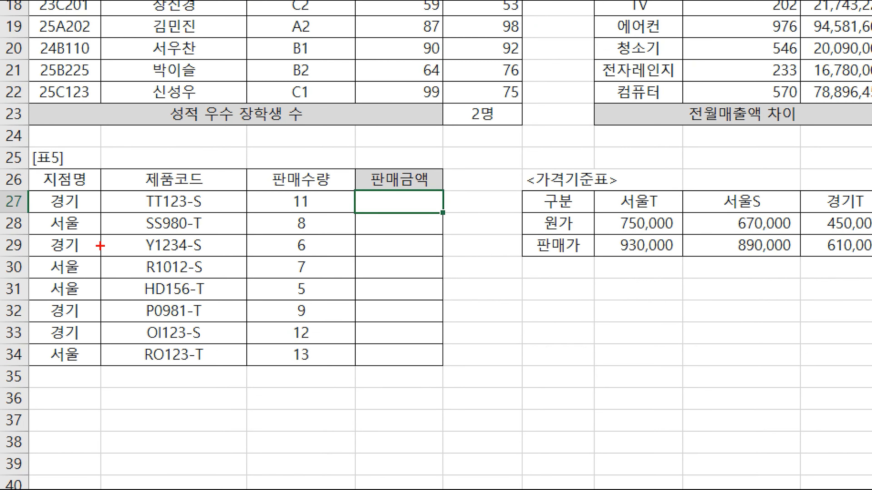
pyautogui.moveTo(40, 192)
pyautogui.mouseDown()
pyautogui.moveTo(92, 305)
pyautogui.moveTo(92, 370)
pyautogui.mouseUp()
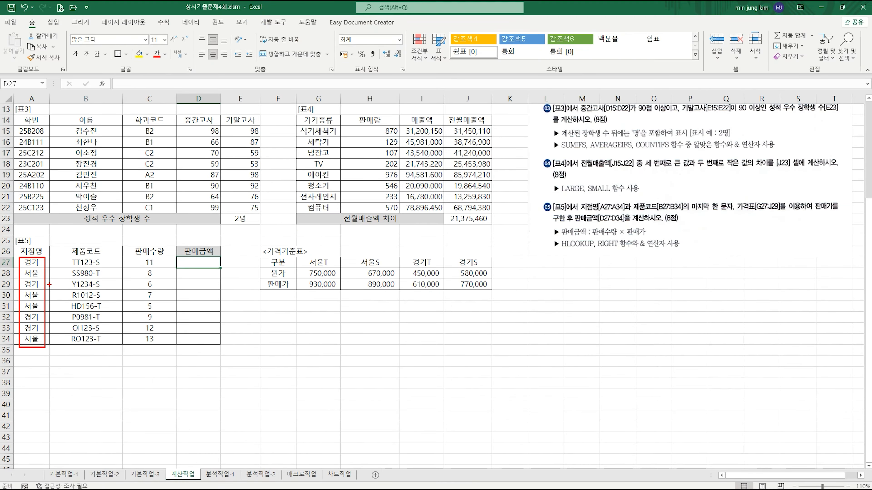
pyautogui.press('Escape')
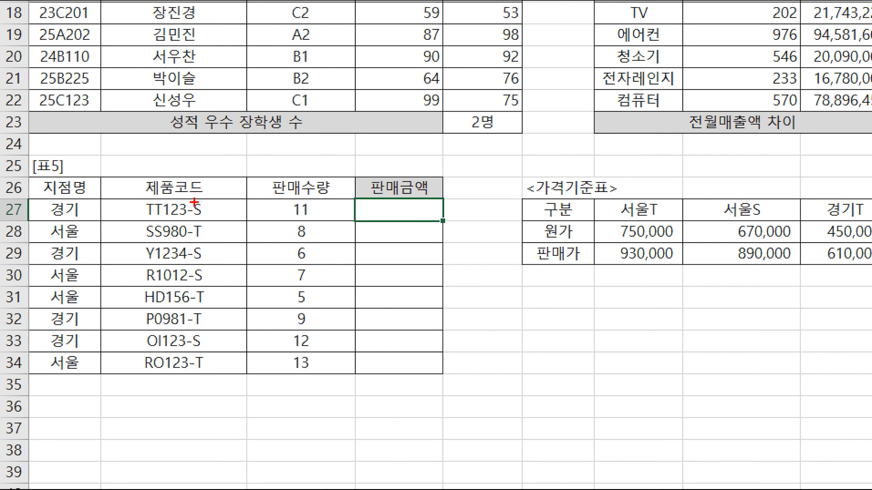
pyautogui.moveTo(187, 196)
pyautogui.mouseDown()
pyautogui.moveTo(206, 220)
pyautogui.moveTo(217, 373)
pyautogui.mouseUp()
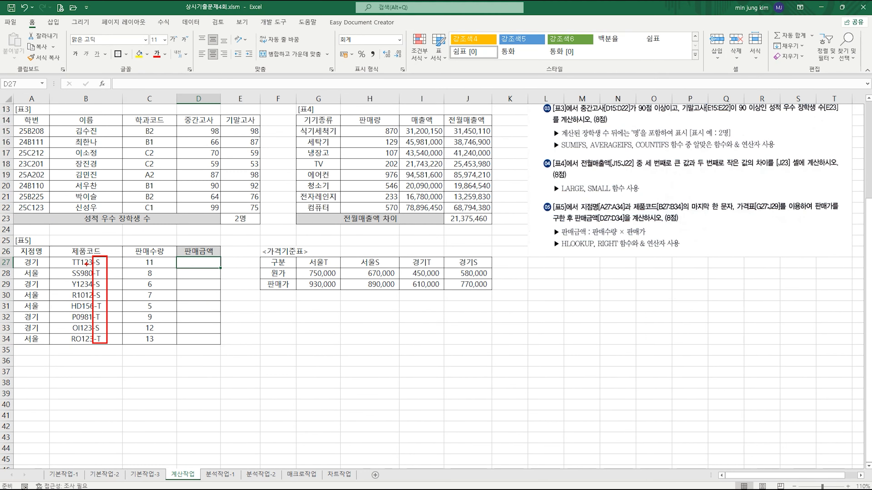
pyautogui.moveTo(103, 276)
pyautogui.mouseDown()
pyautogui.moveTo(89, 292)
pyautogui.moveTo(109, 291)
pyautogui.mouseUp()
pyautogui.press('Escape')
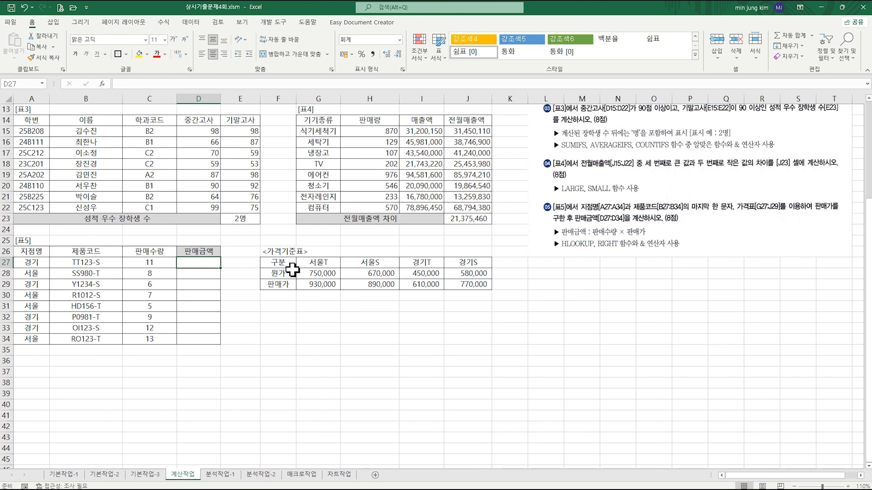
pyautogui.moveTo(304, 265); pyautogui.dragTo(472, 286)
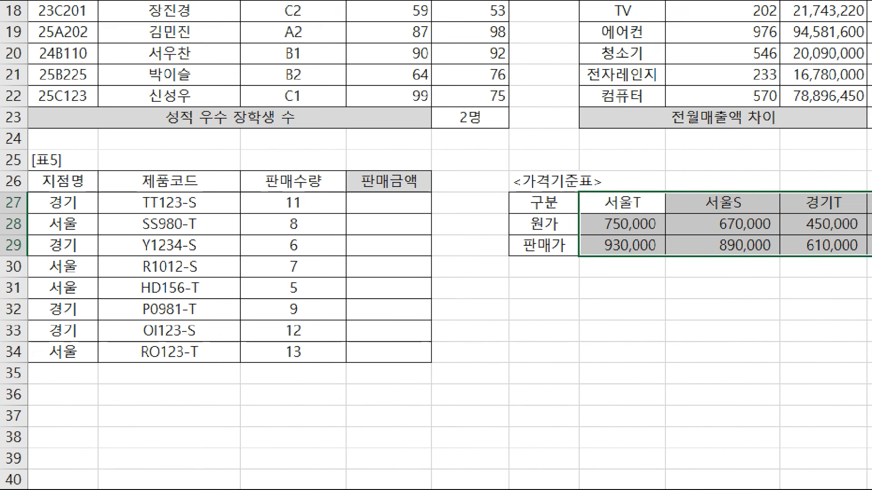
pyautogui.click(305, 246)
pyautogui.moveTo(265, 189)
pyautogui.mouseDown()
pyautogui.moveTo(324, 313)
pyautogui.moveTo(326, 370)
pyautogui.mouseUp()
pyautogui.moveTo(369, 207)
pyautogui.mouseDown()
pyautogui.moveTo(343, 240)
pyautogui.moveTo(363, 226)
pyautogui.mouseUp()
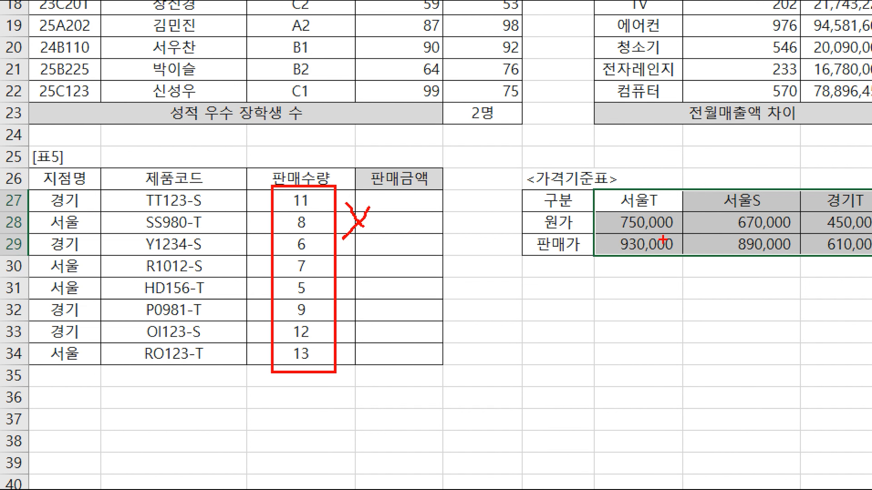
pyautogui.moveTo(582, 255)
pyautogui.mouseDown()
pyautogui.moveTo(749, 262)
pyautogui.moveTo(853, 238)
pyautogui.moveTo(613, 237)
pyautogui.moveTo(609, 253)
pyautogui.moveTo(460, 241)
pyautogui.moveTo(495, 242)
pyautogui.mouseUp()
pyautogui.moveTo(418, 182)
pyautogui.mouseDown()
pyautogui.moveTo(414, 197)
pyautogui.moveTo(446, 185)
pyautogui.moveTo(425, 196)
pyautogui.mouseUp()
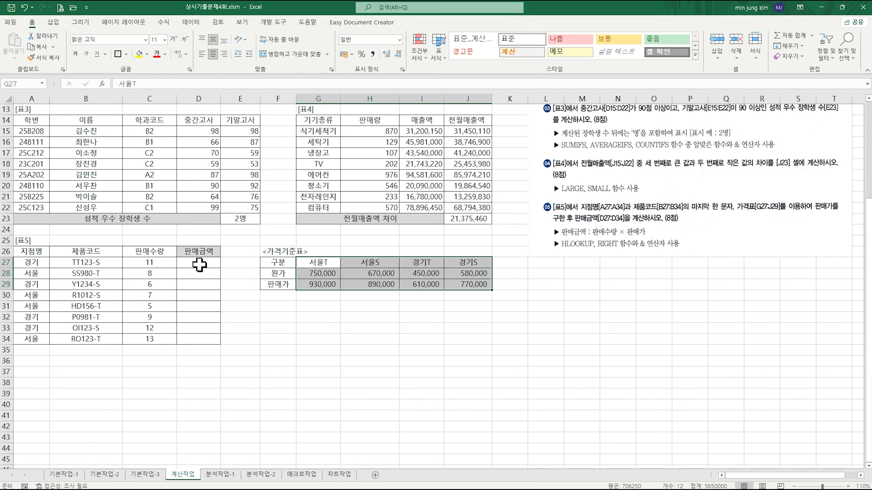
# Step: Start the D27 formula in 표5 as C27 multiplied by an HLOOKUP function, with its function arguments open
pyautogui.click(399, 201)
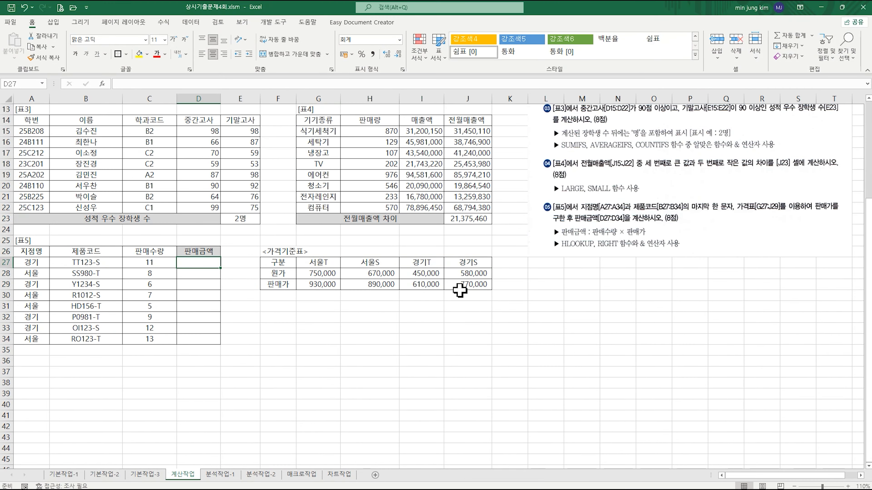
pyautogui.write('=')
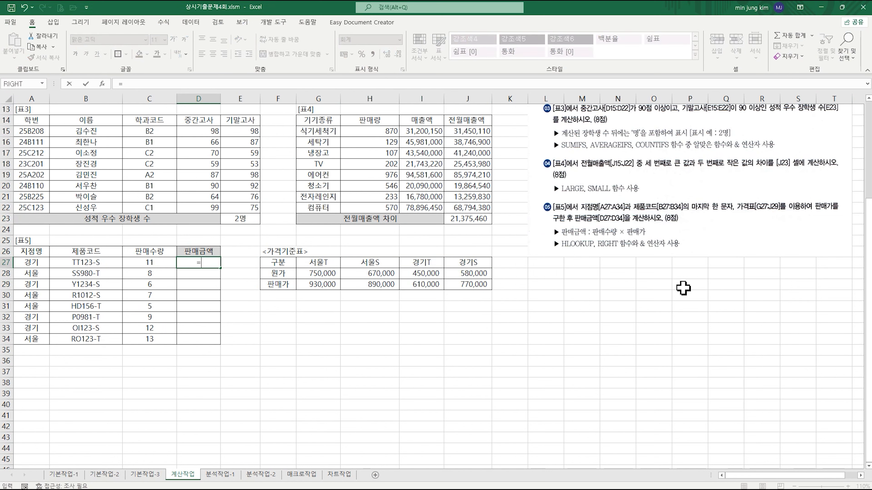
pyautogui.click(158, 261)
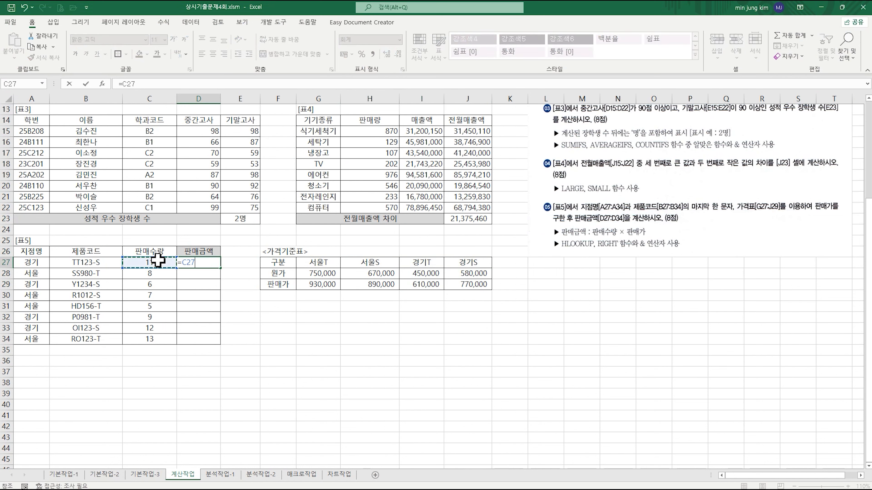
pyautogui.write('*')
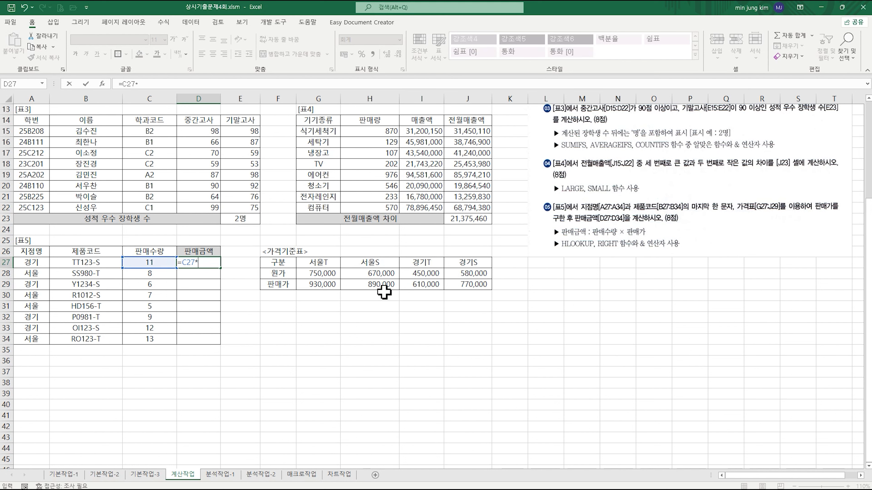
pyautogui.write('h')
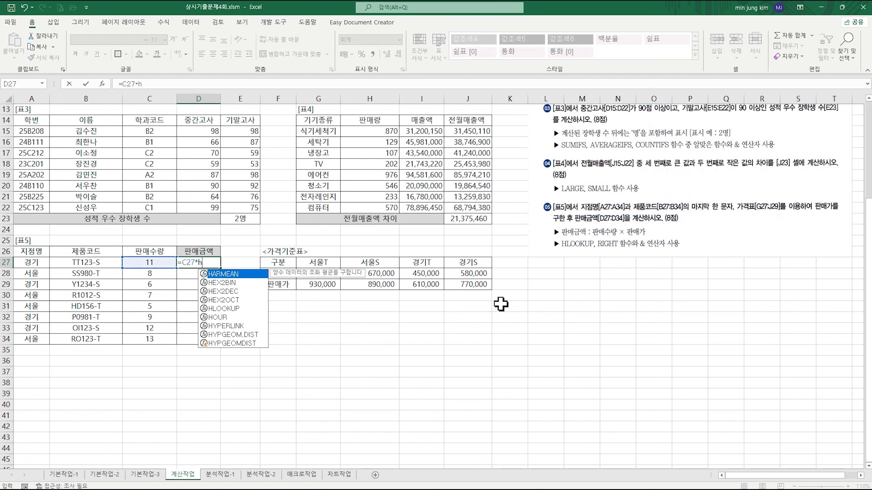
pyautogui.write('lookup')
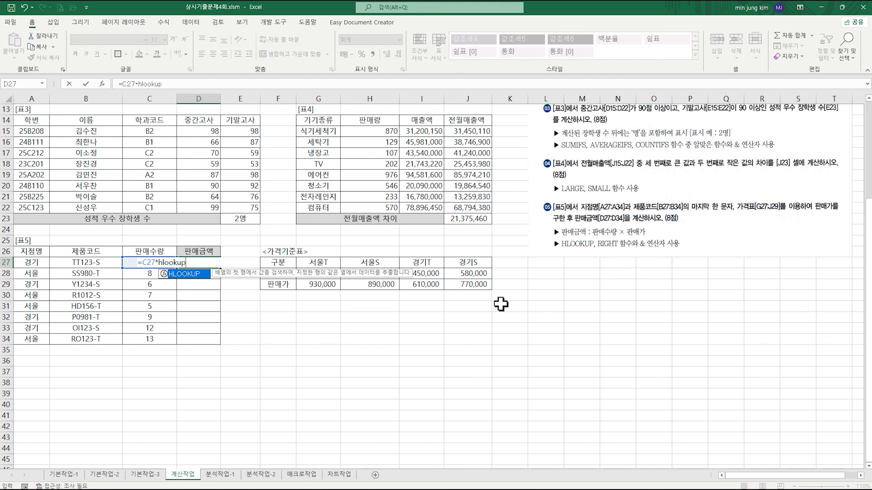
pyautogui.press('Tab')
pyautogui.hotkey('ctrl', 'a')
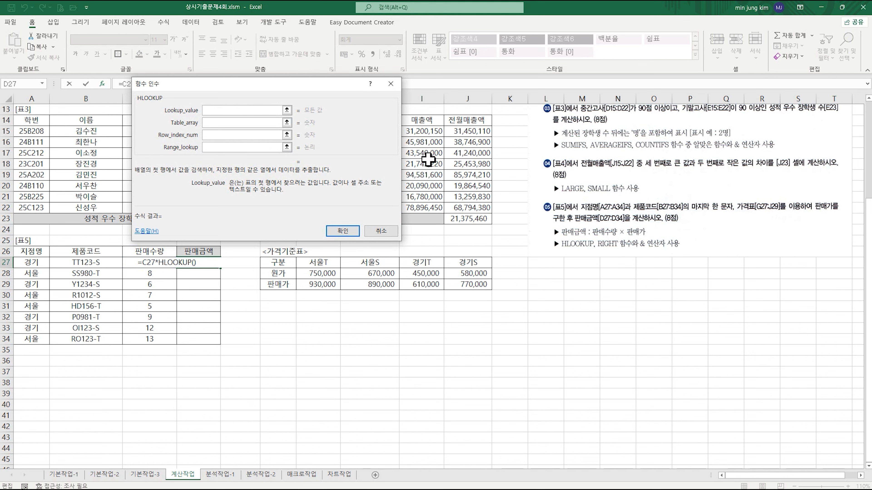
# Step: Set the HLOOKUP lookup value to A27 joined by & with a RIGHT function
pyautogui.moveTo(261, 90); pyautogui.dragTo(311, 88)
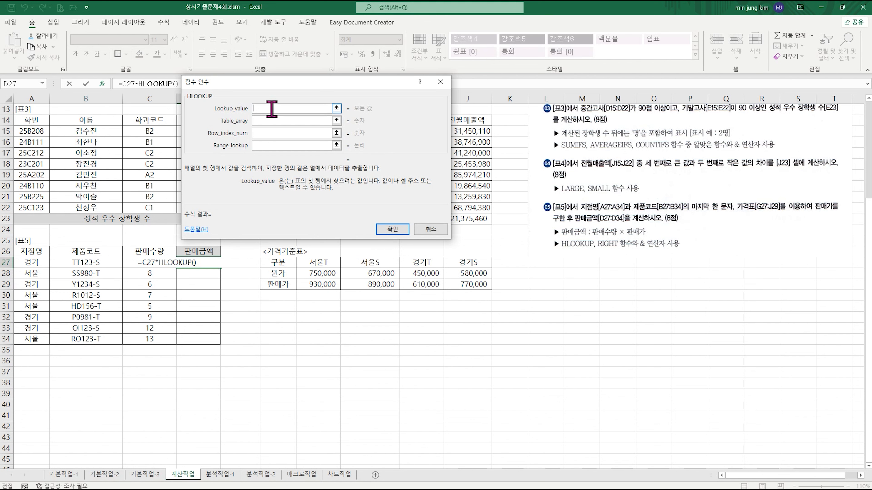
pyautogui.click(33, 263)
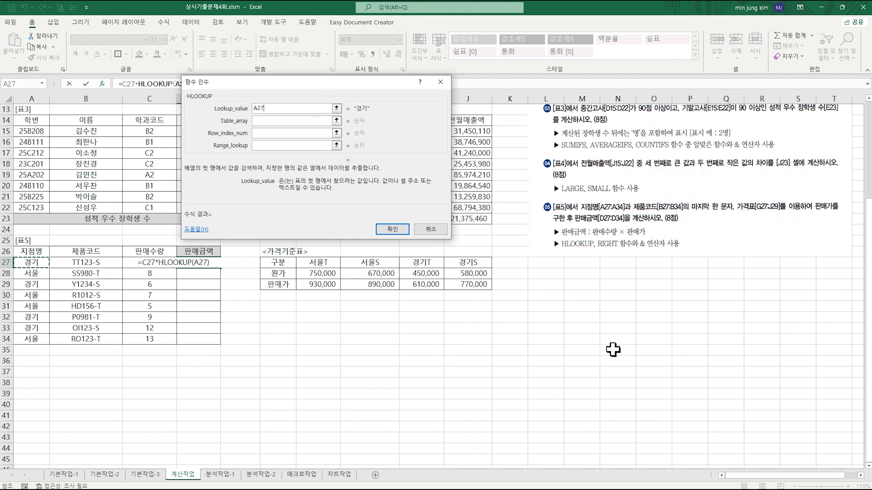
pyautogui.write('&rih')
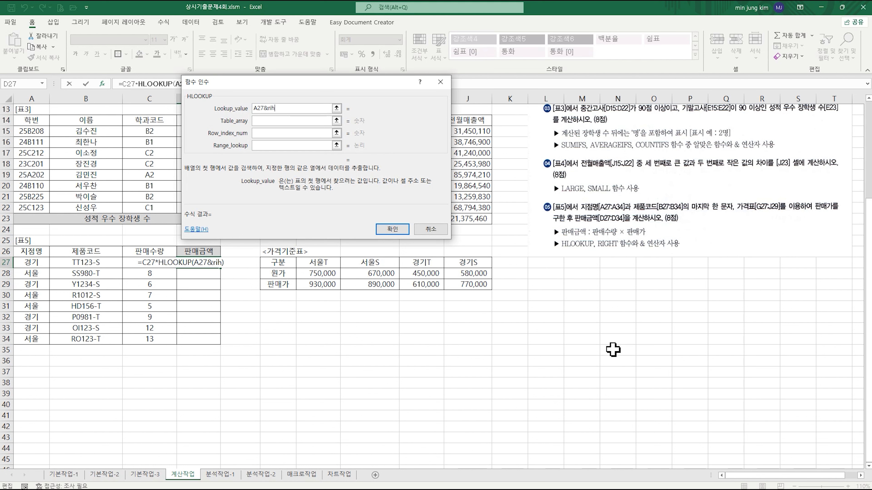
pyautogui.press('BackSpace')
pyautogui.write('ght(')
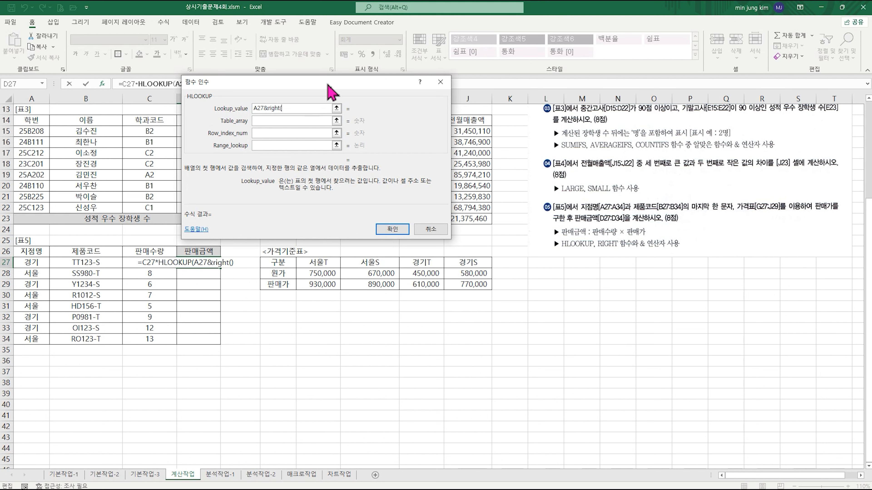
# Step: Set the RIGHT function's text to B27 and its number of characters to 1, and return to the HLOOKUP arguments
pyautogui.moveTo(328, 83); pyautogui.dragTo(308, 116)
pyautogui.click(198, 84)
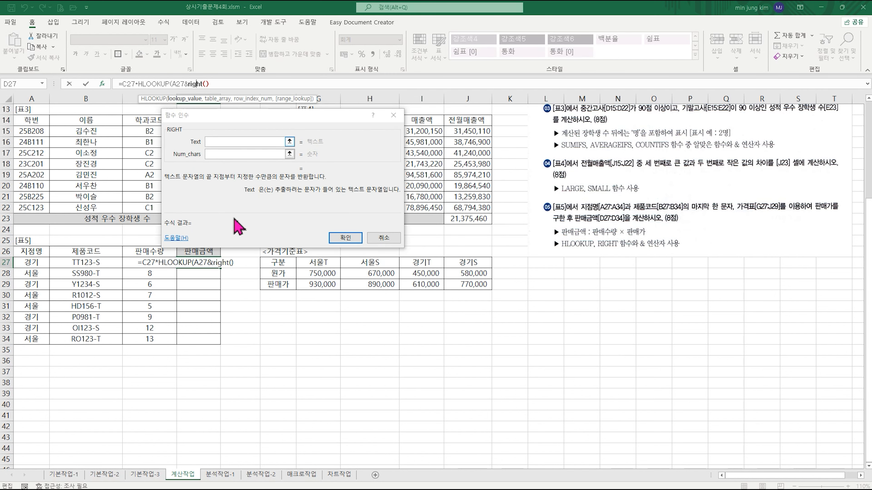
pyautogui.click(214, 141)
pyautogui.click(105, 263)
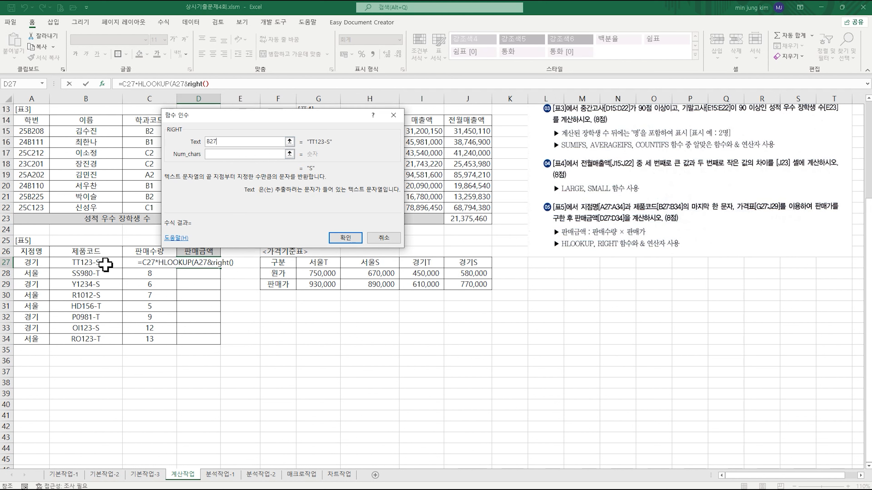
pyautogui.click(216, 155)
pyautogui.write('1')
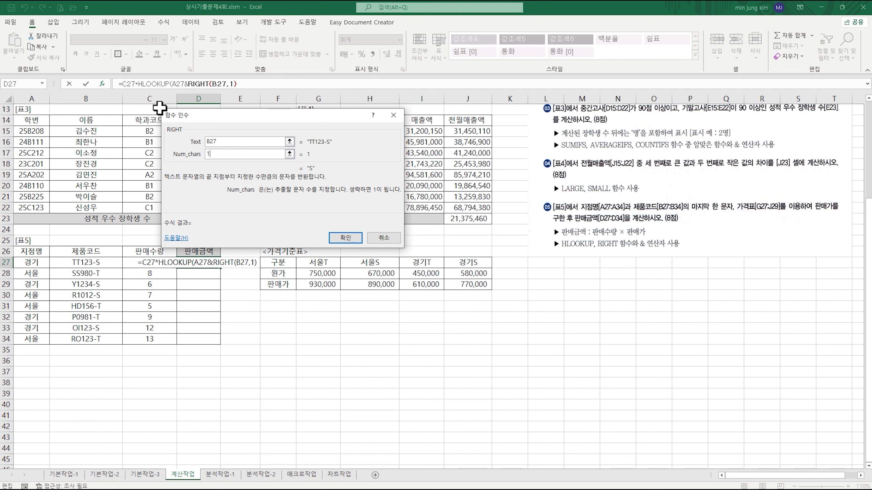
pyautogui.click(156, 84)
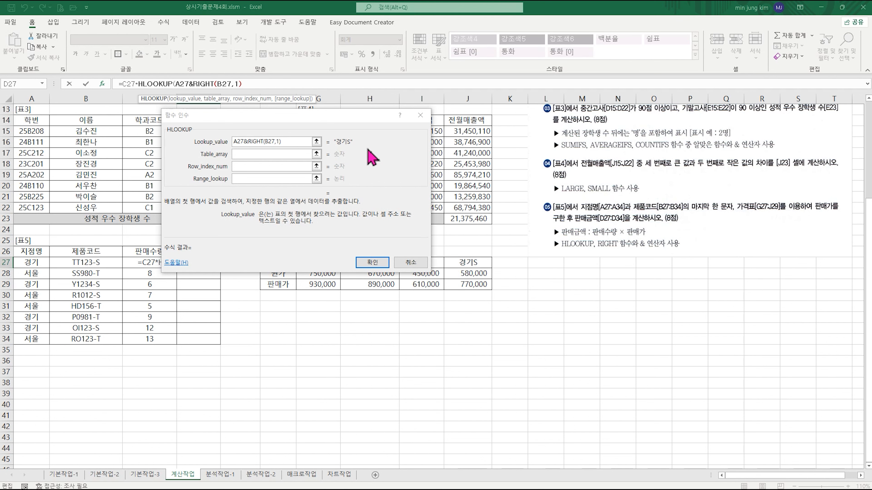
# Step: Set the HLOOKUP table array to the 가격기준표 range as the absolute reference $G$27:$J$29
pyautogui.moveTo(347, 116); pyautogui.dragTo(429, 311)
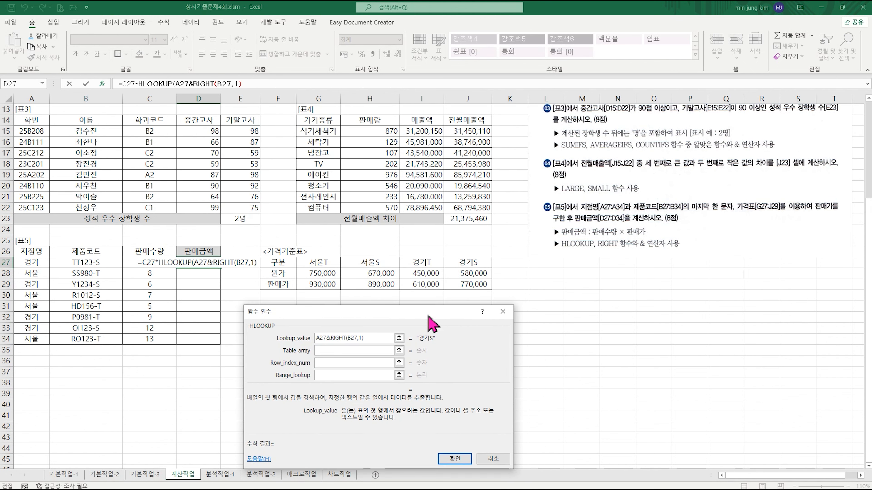
pyautogui.click(364, 349)
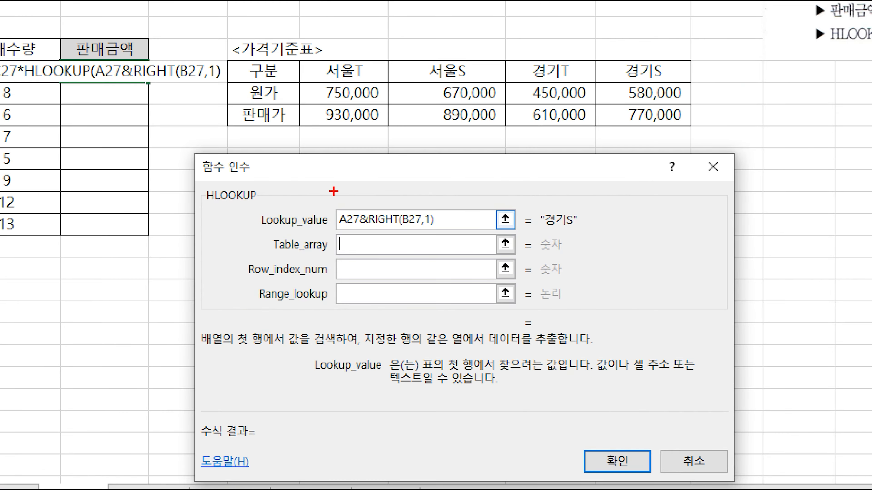
pyautogui.moveTo(329, 200); pyautogui.dragTo(364, 233)
pyautogui.moveTo(545, 207); pyautogui.dragTo(564, 235)
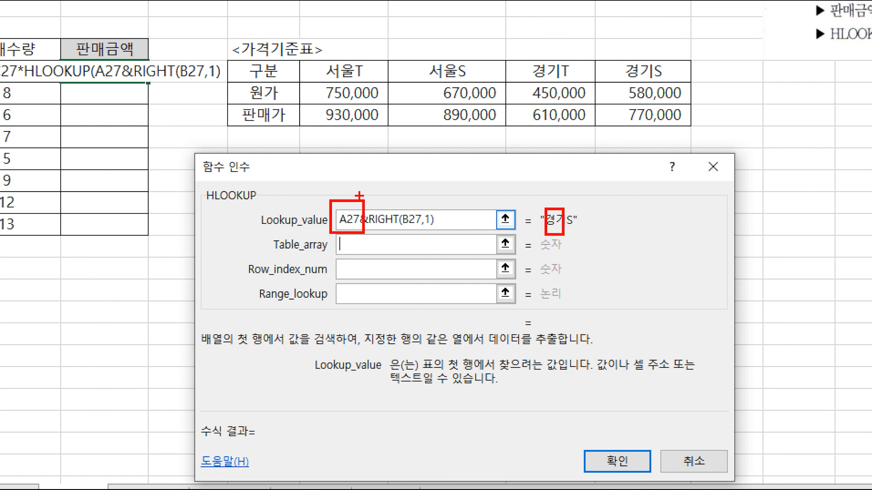
pyautogui.moveTo(357, 178); pyautogui.dragTo(384, 162)
pyautogui.moveTo(375, 230); pyautogui.dragTo(449, 231)
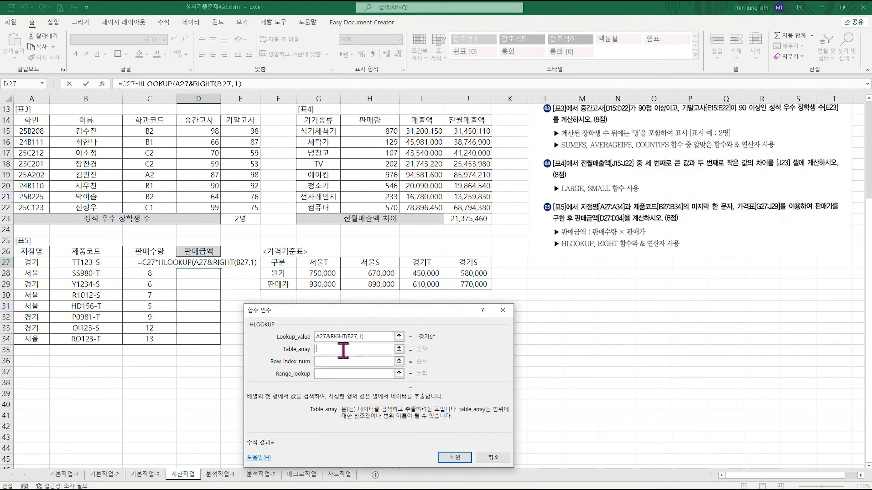
pyautogui.moveTo(315, 263); pyautogui.dragTo(462, 286)
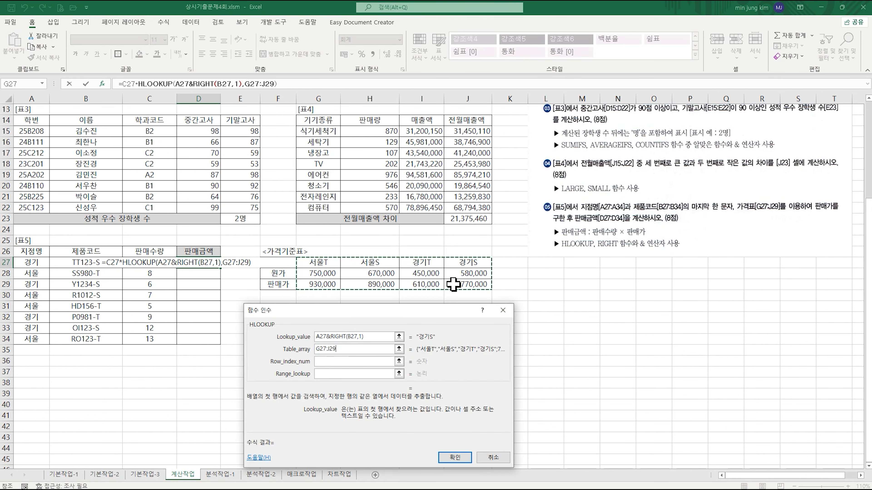
pyautogui.press('F4')
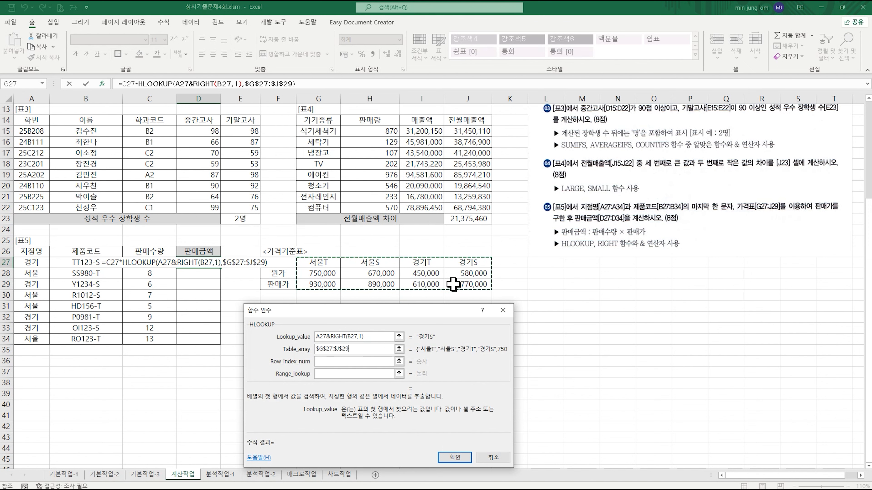
# Step: Set the HLOOKUP row index number to 3 for the 판매가 row and the range lookup to 0 for an exact match
pyautogui.click(337, 361)
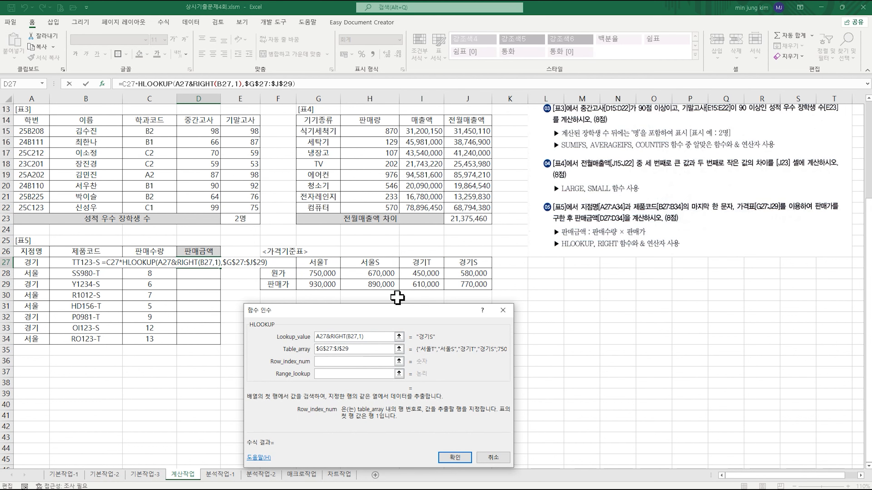
pyautogui.hotkey('ctrl', '1')
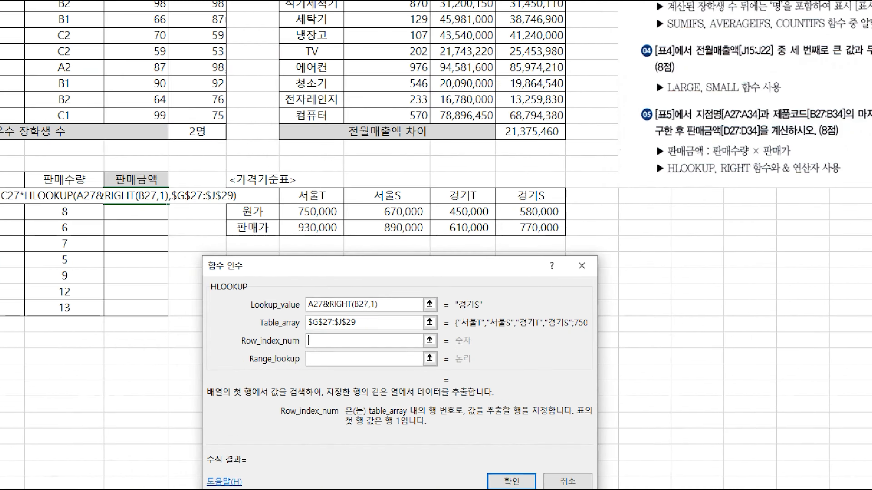
pyautogui.click(434, 242)
pyautogui.moveTo(216, 169)
pyautogui.mouseDown()
pyautogui.moveTo(408, 215)
pyautogui.moveTo(605, 232)
pyautogui.mouseUp()
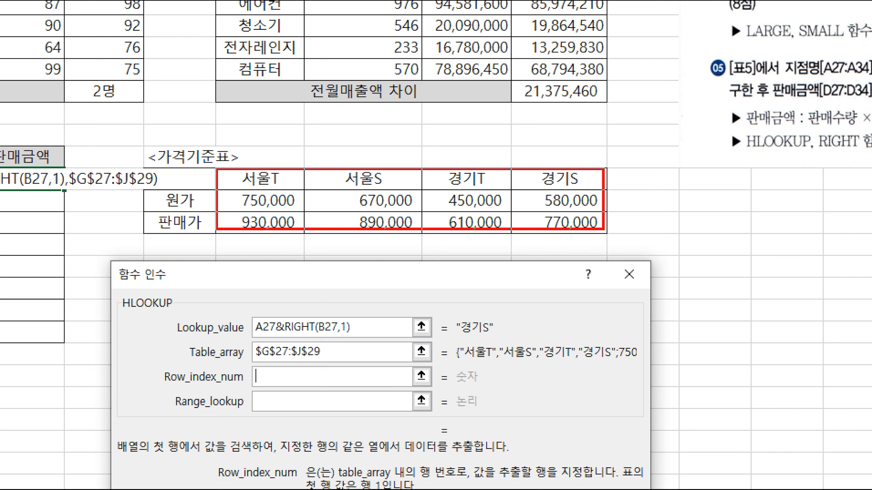
pyautogui.moveTo(329, 174)
pyautogui.mouseDown()
pyautogui.moveTo(320, 186)
pyautogui.moveTo(331, 228)
pyautogui.mouseUp()
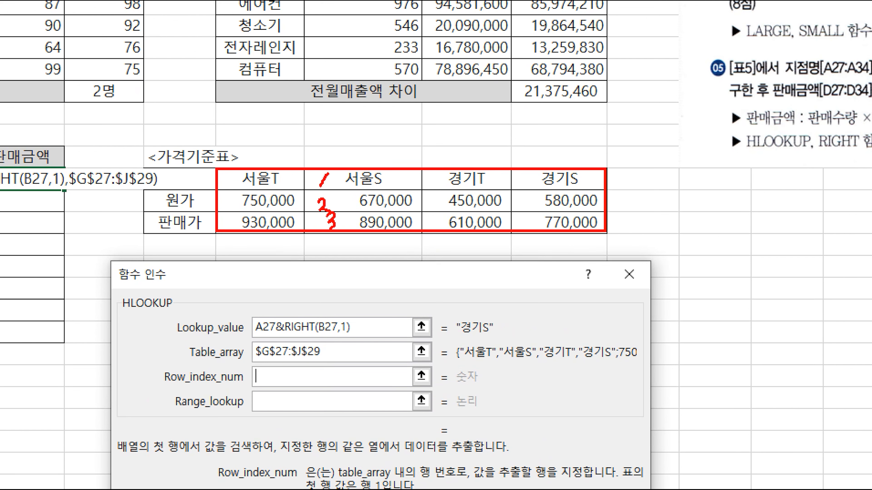
pyautogui.moveTo(223, 227)
pyautogui.mouseDown()
pyautogui.moveTo(132, 143)
pyautogui.moveTo(95, 174)
pyautogui.moveTo(128, 171)
pyautogui.mouseUp()
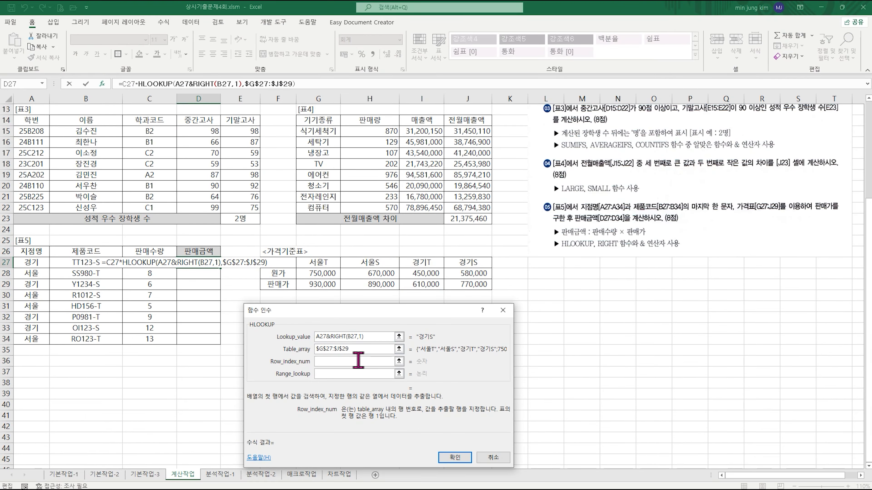
pyautogui.write('3')
pyautogui.click(346, 373)
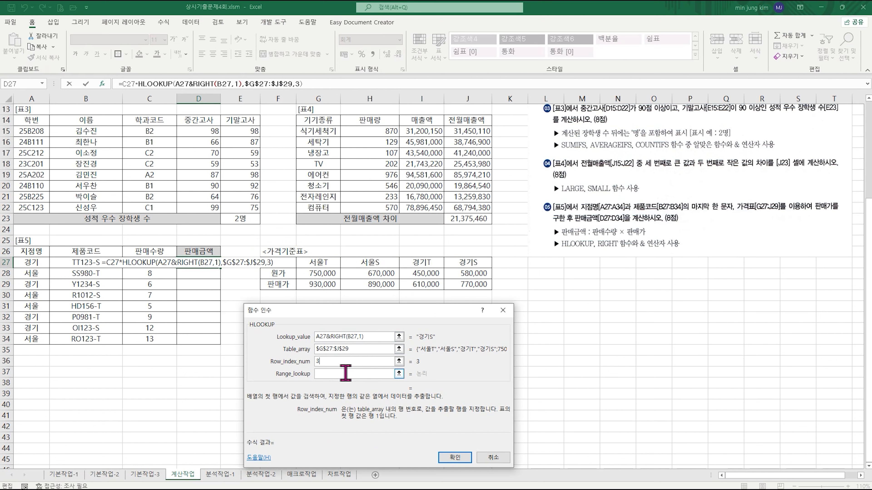
pyautogui.click(345, 373)
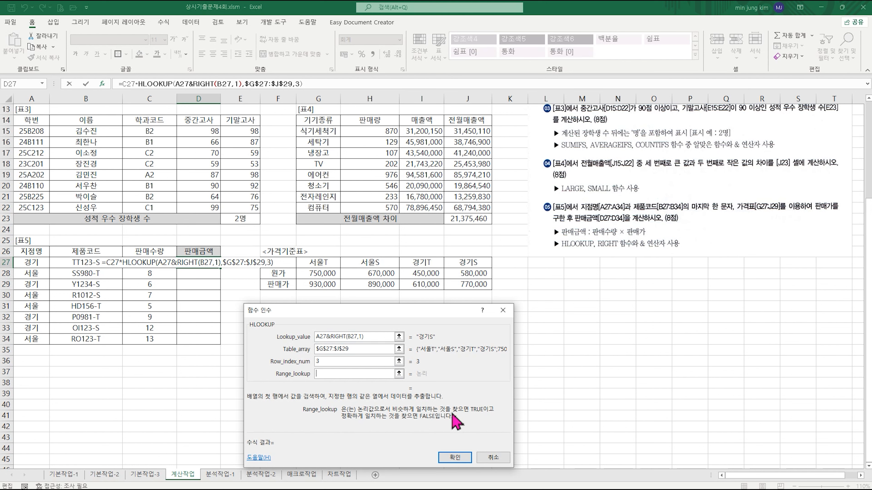
pyautogui.write('0')
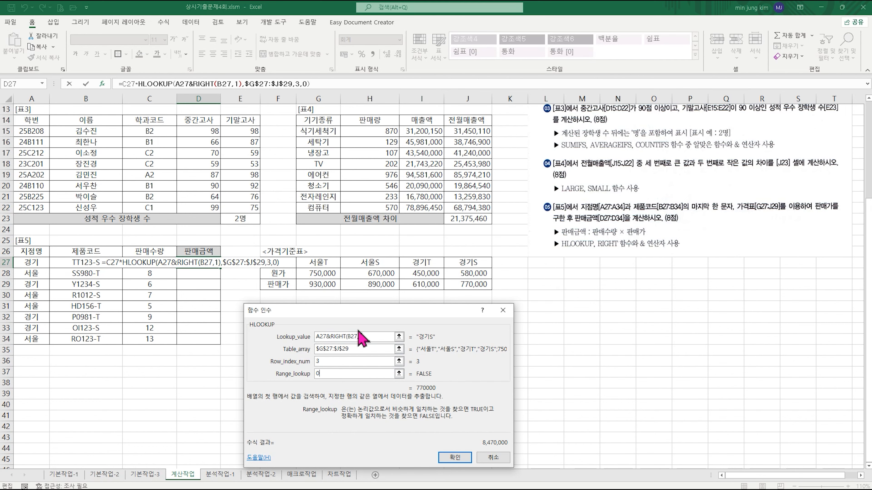
# Step: Examine how the lookup value compares with the table array headings and the exact-match description of Range_lookup
pyautogui.hotkey('ctrl', '1')
pyautogui.click(415, 212)
pyautogui.moveTo(372, 212)
pyautogui.mouseDown()
pyautogui.moveTo(441, 234)
pyautogui.moveTo(638, 240)
pyautogui.mouseUp()
pyautogui.moveTo(650, 234)
pyautogui.mouseDown()
pyautogui.moveTo(633, 243)
pyautogui.moveTo(645, 212)
pyautogui.moveTo(587, 215)
pyautogui.moveTo(623, 206)
pyautogui.mouseUp()
pyautogui.moveTo(597, 247); pyautogui.dragTo(647, 267)
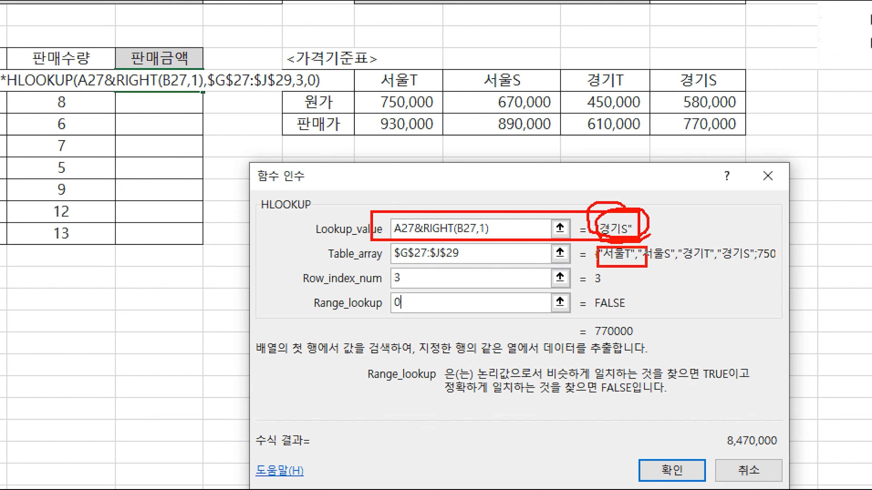
pyautogui.moveTo(448, 396); pyautogui.dragTo(618, 396)
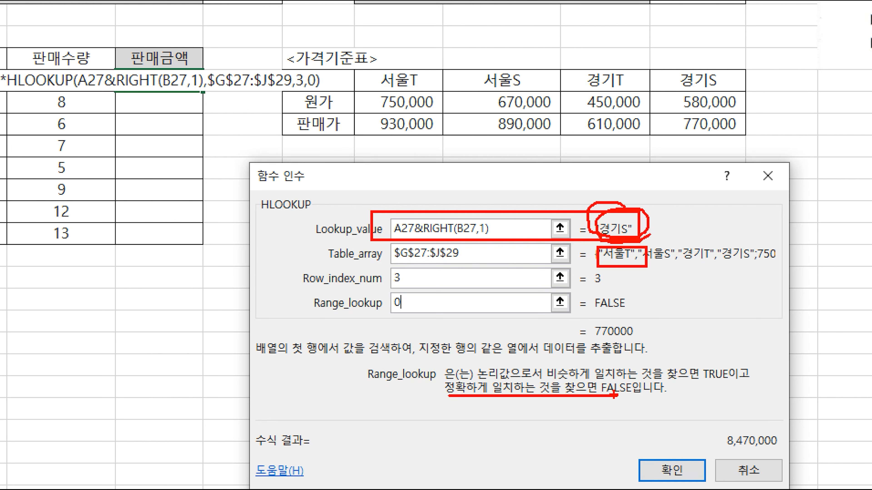
pyautogui.moveTo(633, 399)
pyautogui.mouseDown()
pyautogui.moveTo(582, 386)
pyautogui.moveTo(638, 398)
pyautogui.mouseUp()
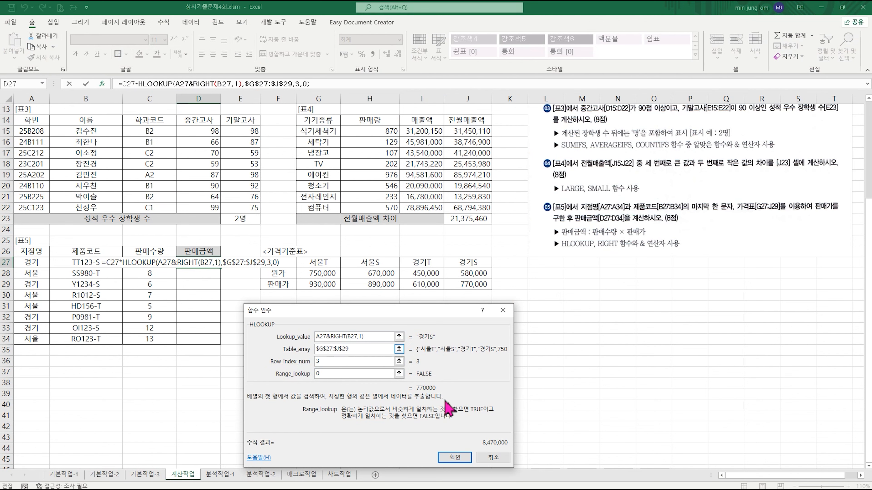
# Step: Complete the D27 formula, fill it down through D34 and auto-fit the width of column D
pyautogui.click(672, 470)
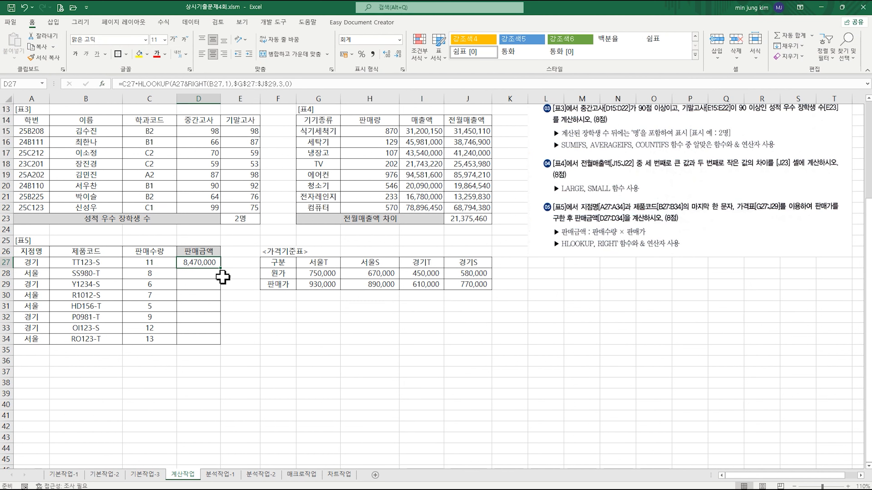
pyautogui.moveTo(220, 268); pyautogui.dragTo(219, 348)
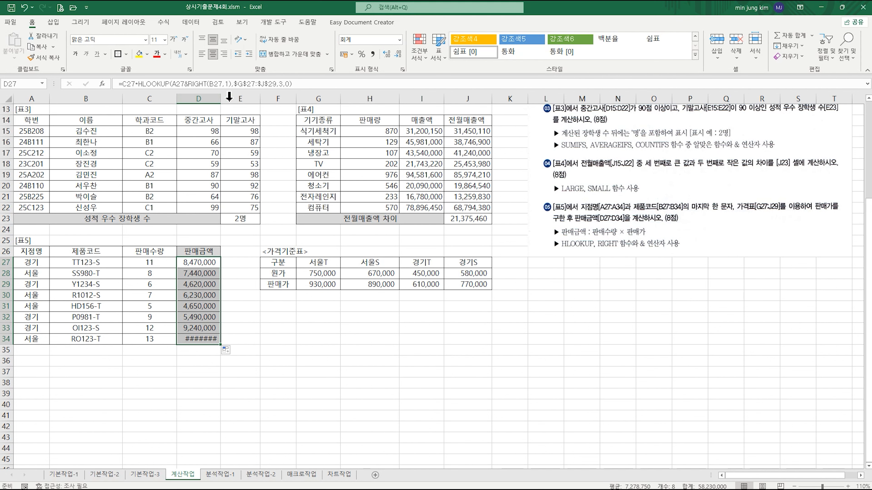
pyautogui.doubleClick(220, 99)
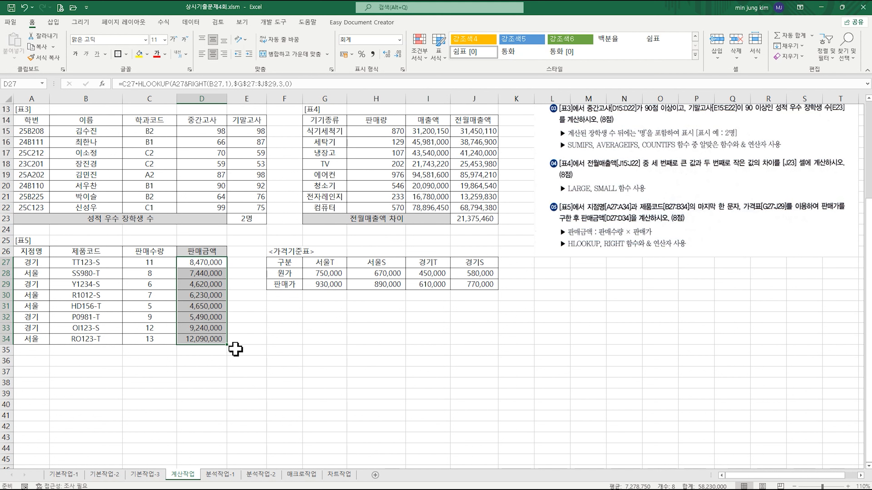
pyautogui.click(259, 348)
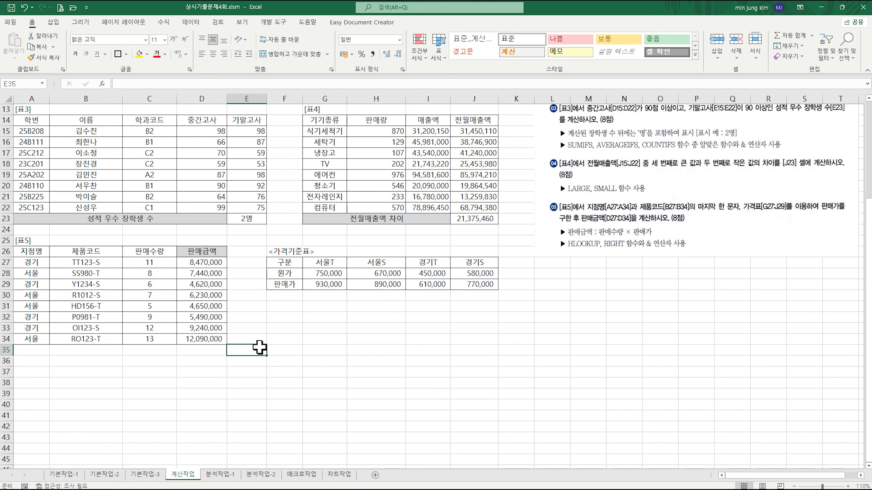
pyautogui.click(236, 384)
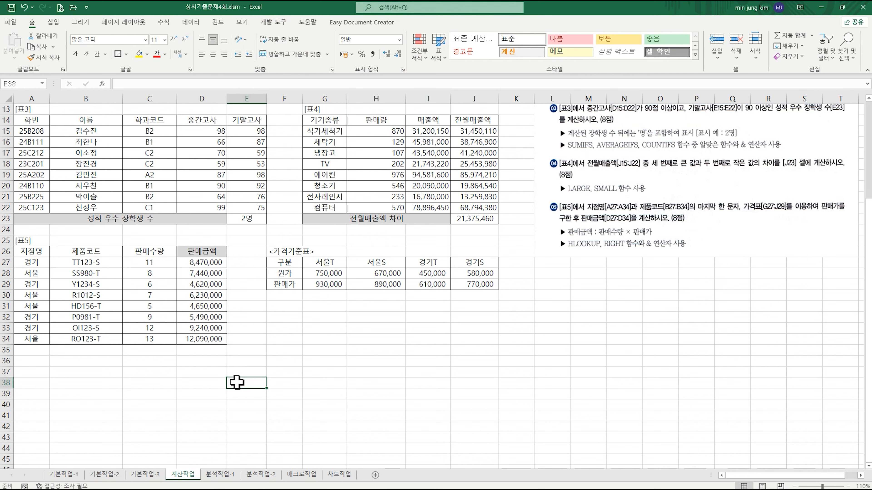
# Step: On the 분석작업-1 sheet, sort 표1 in ascending order by 업무부서
pyautogui.click(230, 479)
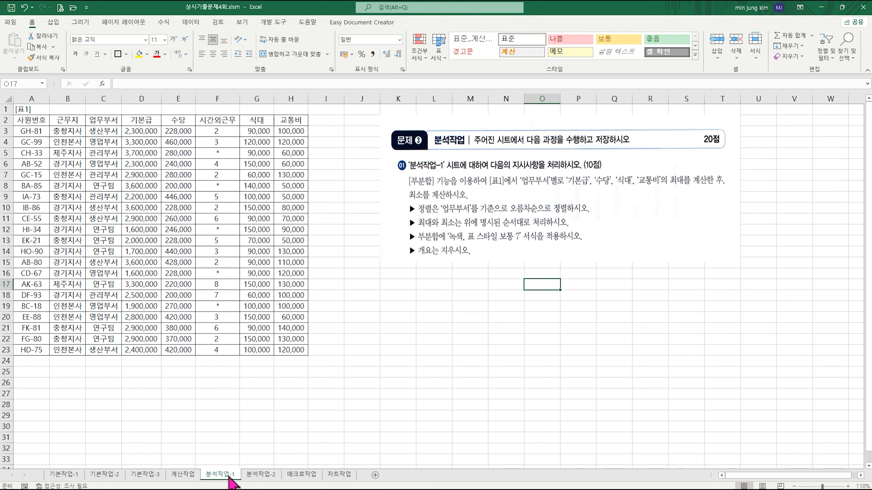
pyautogui.click(429, 330)
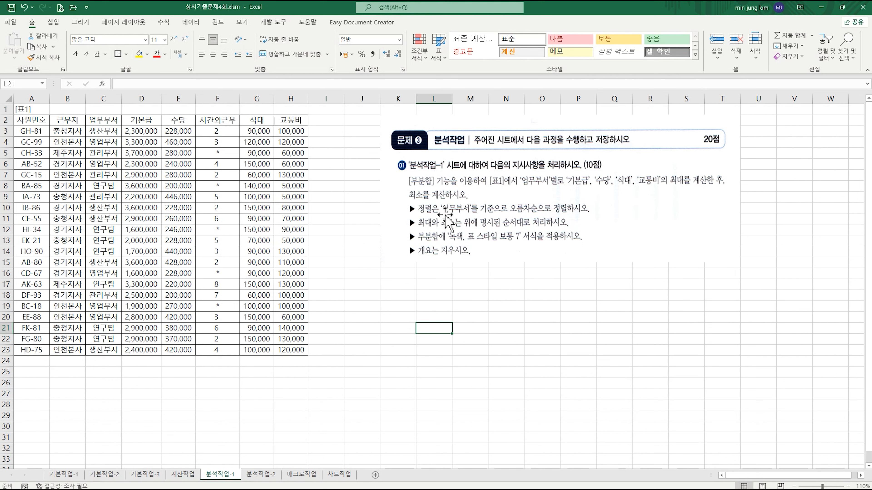
pyautogui.click(108, 121)
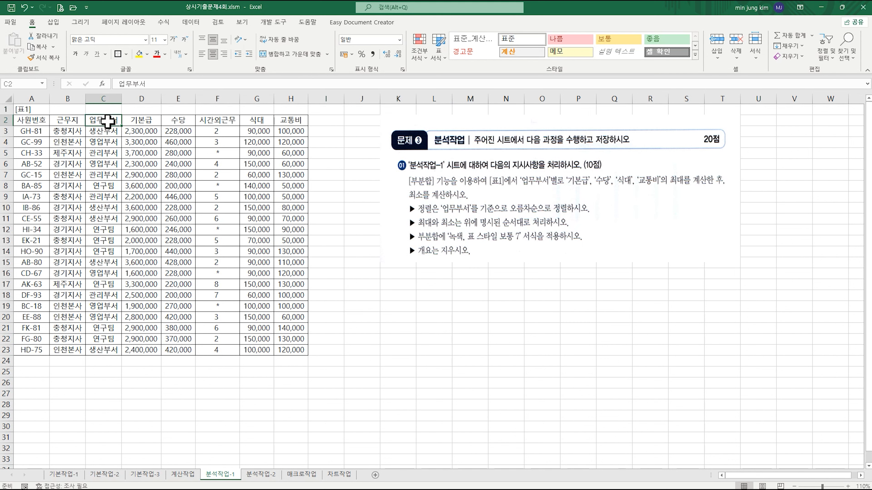
pyautogui.click(190, 23)
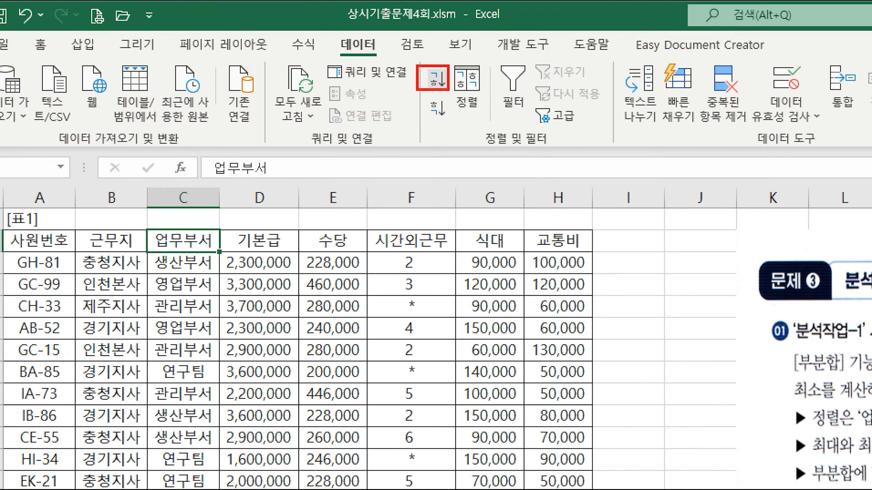
pyautogui.click(431, 78)
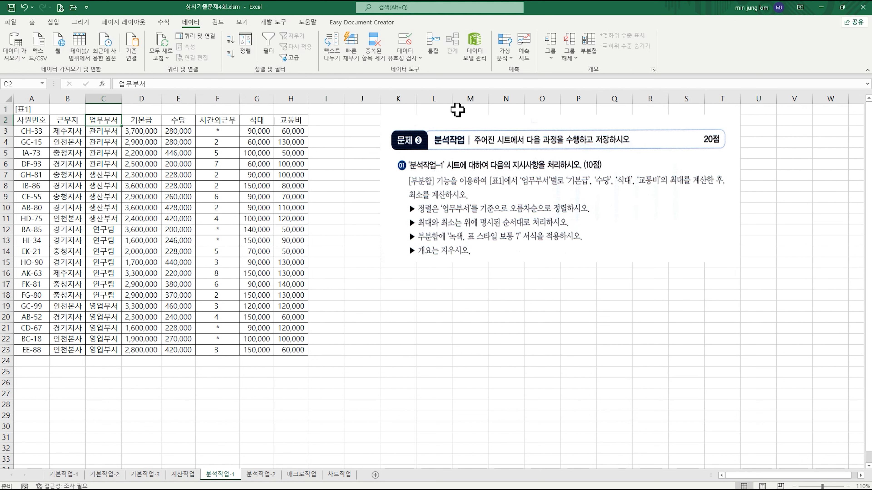
# Step: Add subtotals to 표1 grouped by 업무부서, using the 최대 function on 기본급, 수당, 식대 and 교통비
pyautogui.click(589, 48)
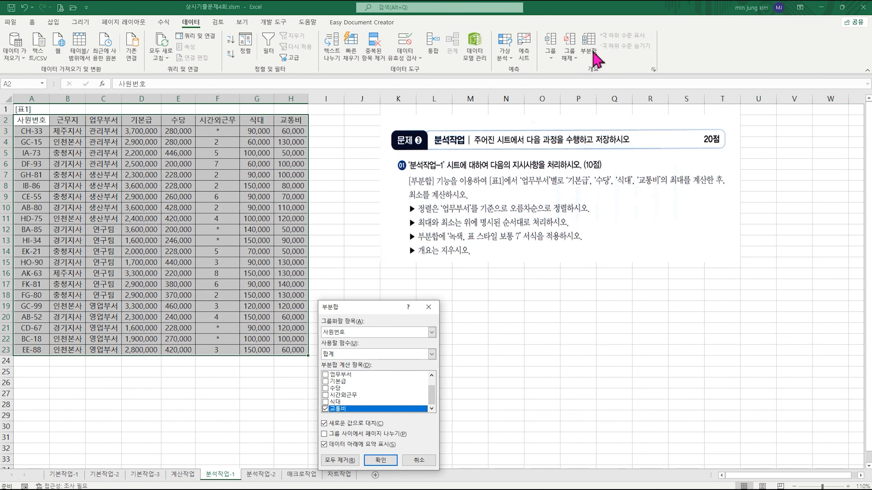
pyautogui.moveTo(355, 308); pyautogui.dragTo(354, 179)
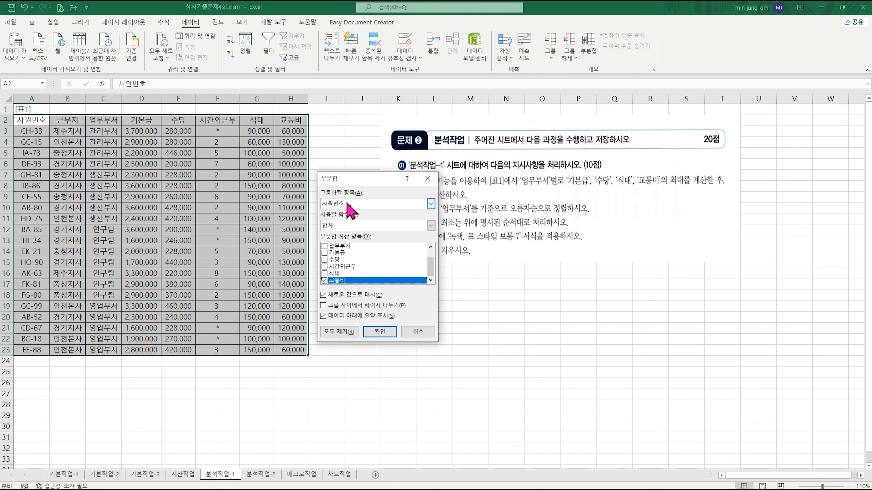
pyautogui.moveTo(359, 178); pyautogui.dragTo(318, 175)
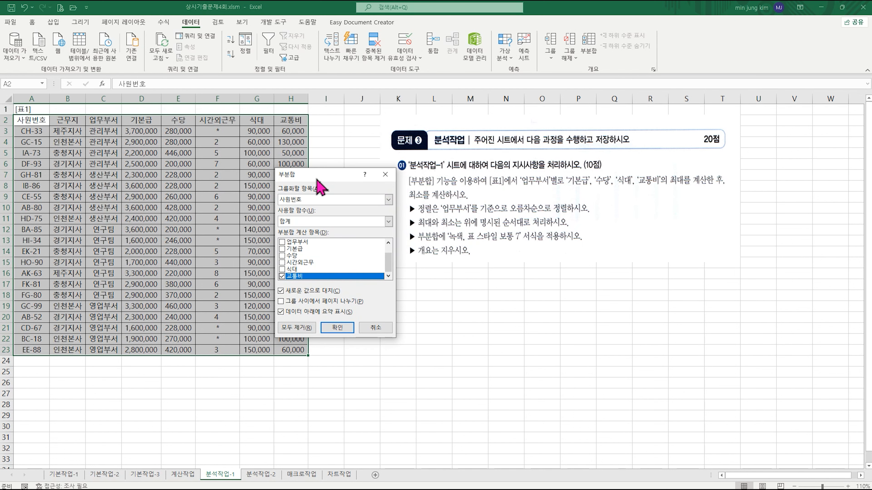
pyautogui.click(319, 200)
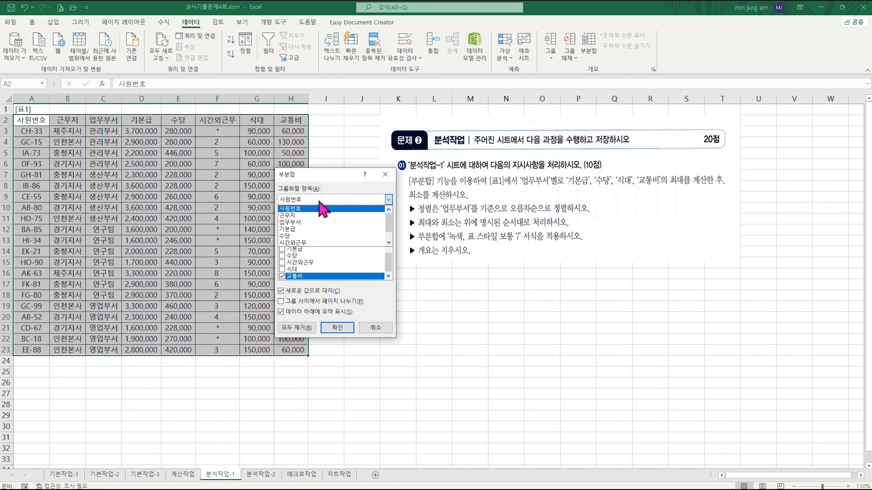
pyautogui.click(307, 222)
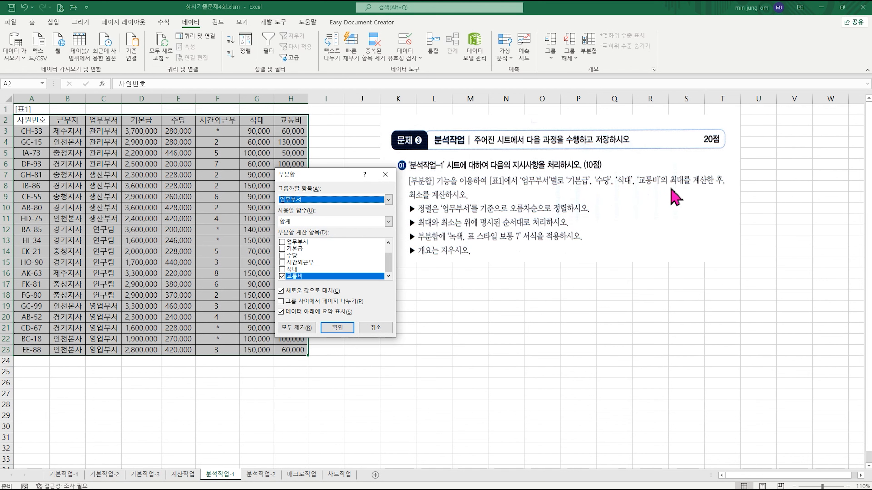
pyautogui.click(307, 223)
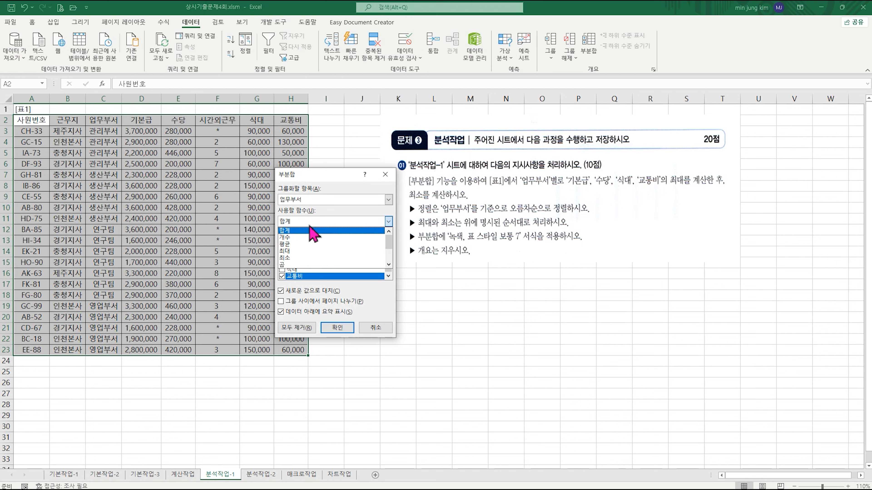
pyautogui.click(298, 251)
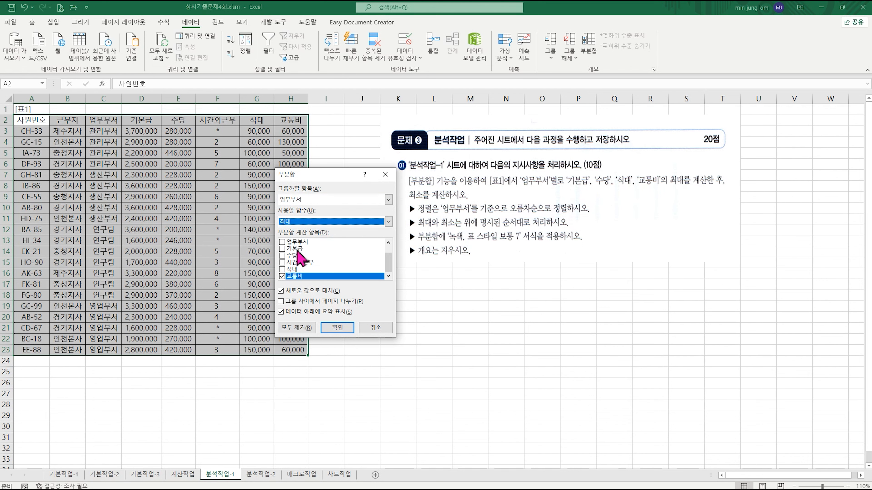
pyautogui.click(283, 249)
pyautogui.click(282, 255)
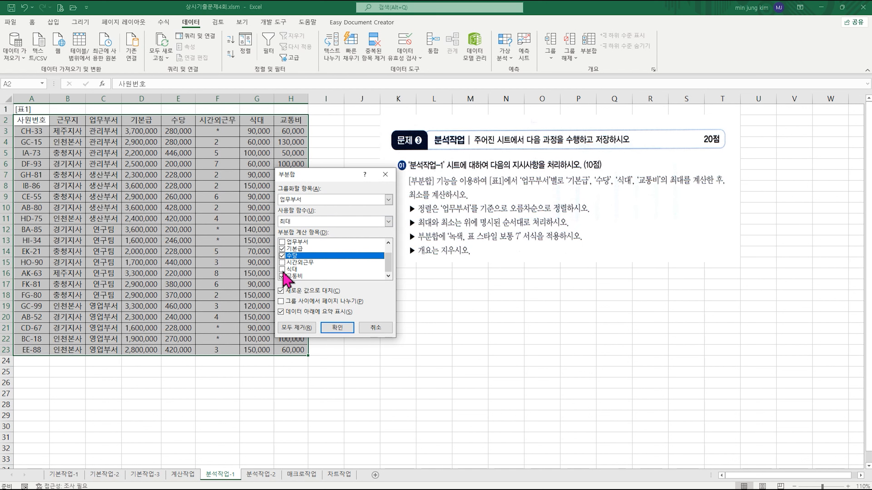
pyautogui.click(282, 269)
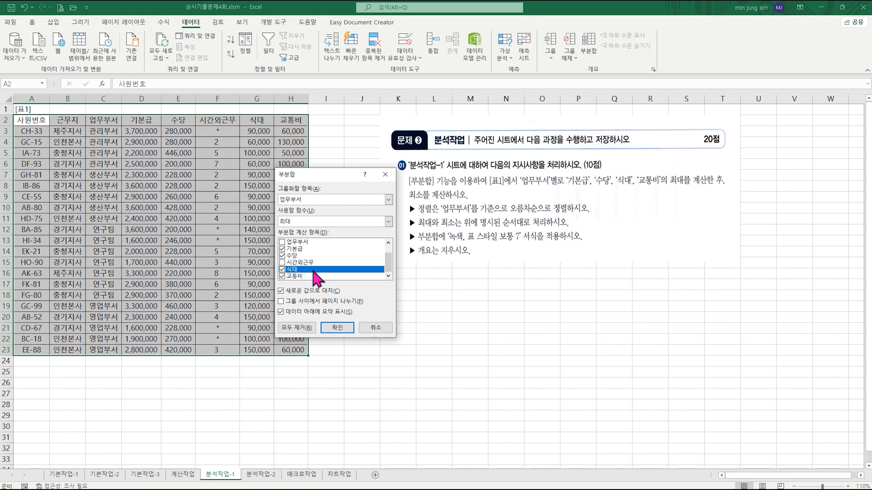
pyautogui.click(333, 329)
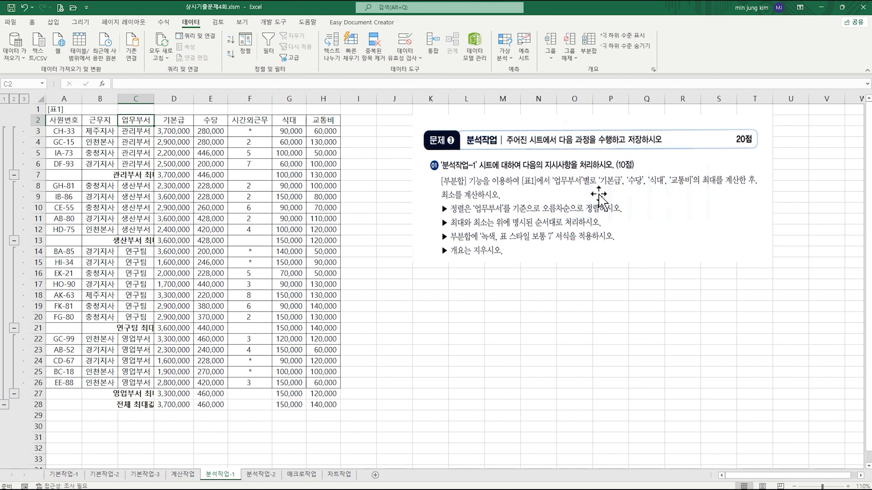
# Step: Add 최소 subtotals by 업무부서 for the same four items without replacing the existing subtotals, and auto-fit column C
pyautogui.click(594, 51)
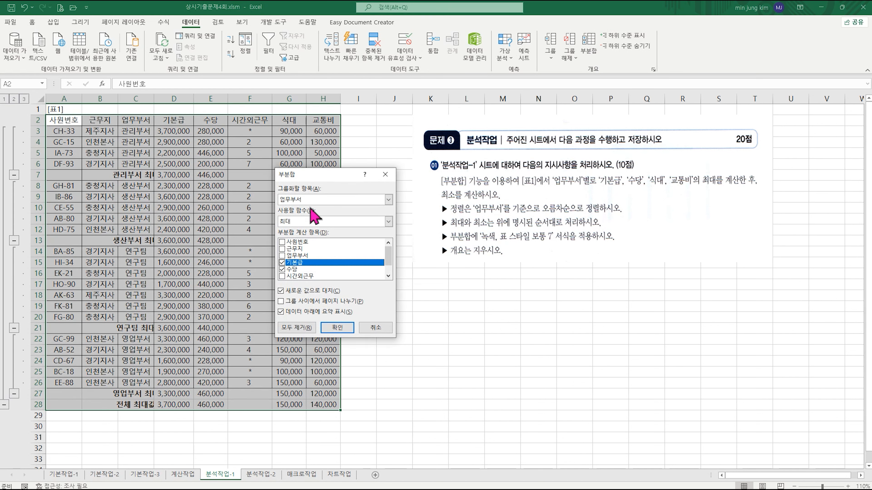
pyautogui.click(304, 224)
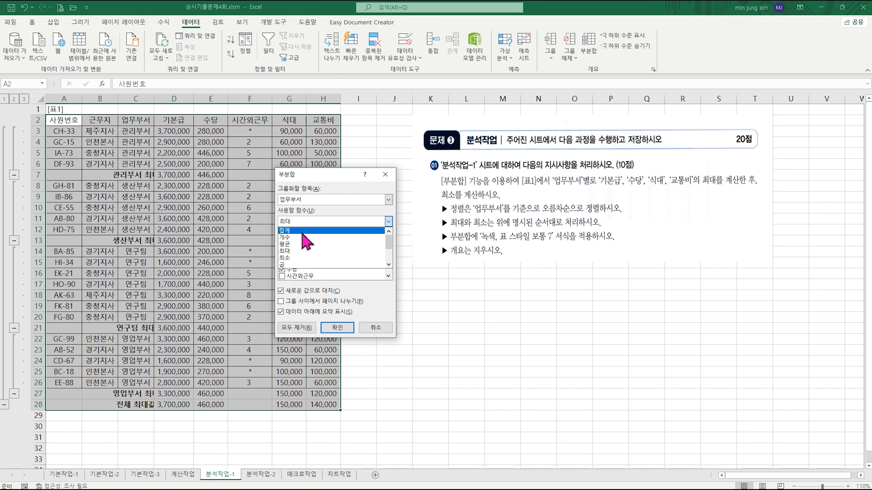
pyautogui.click(292, 257)
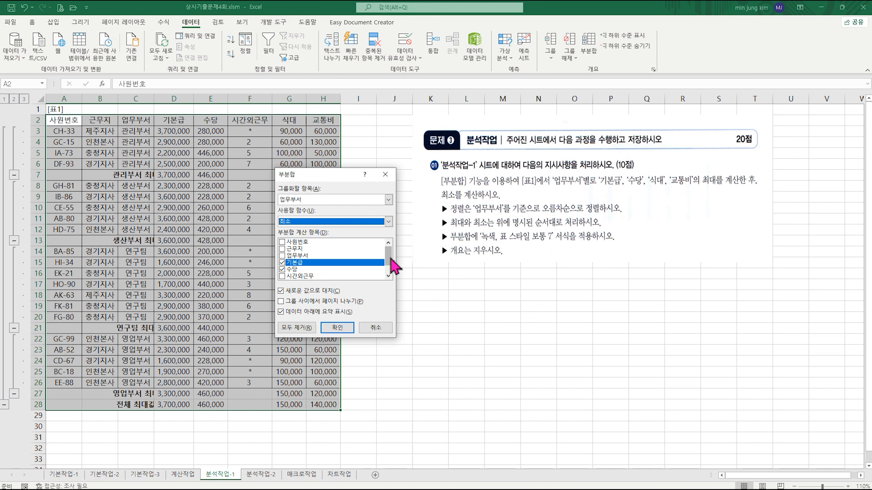
pyautogui.moveTo(391, 266); pyautogui.dragTo(393, 285)
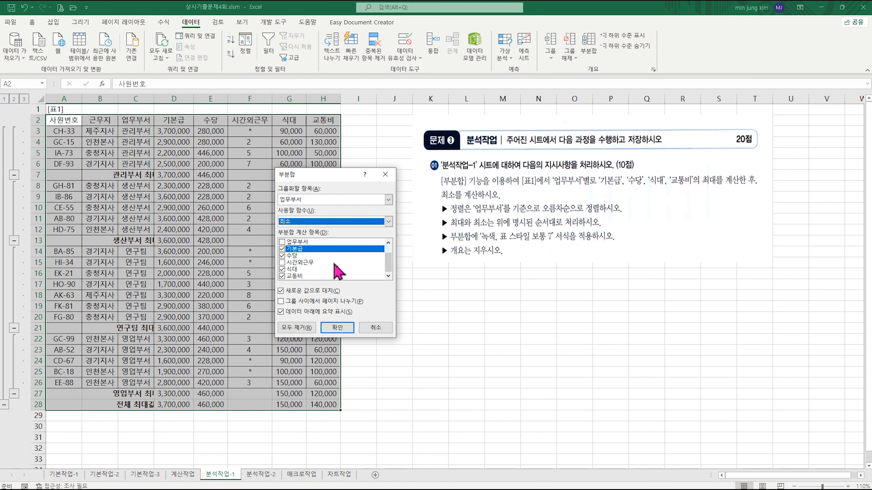
pyautogui.moveTo(388, 265)
pyautogui.mouseDown()
pyautogui.moveTo(389, 256)
pyautogui.moveTo(390, 272)
pyautogui.mouseUp()
pyautogui.click(281, 291)
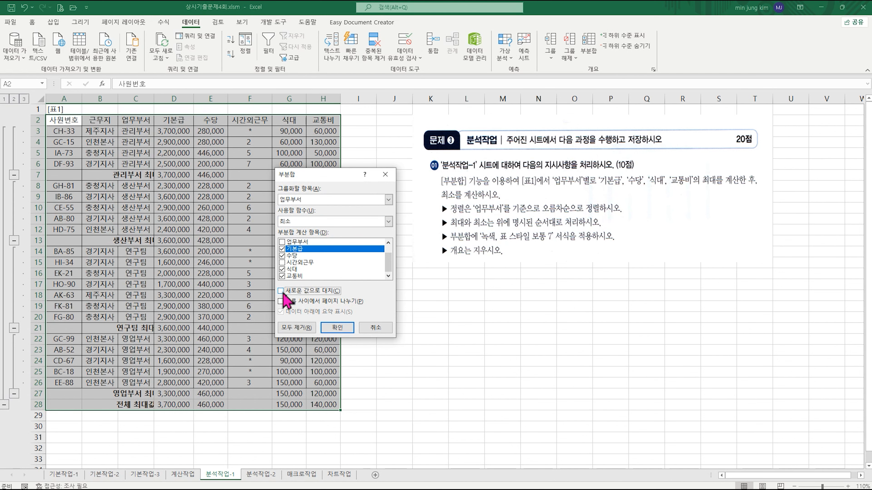
pyautogui.click(338, 327)
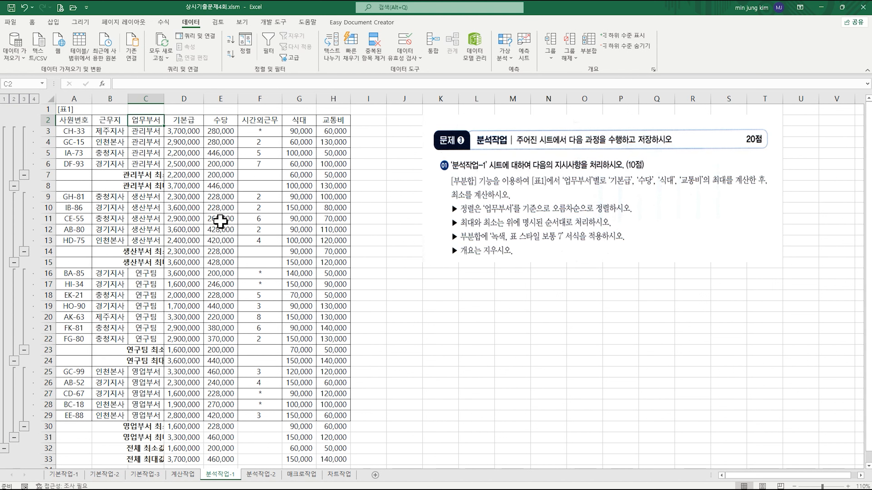
pyautogui.doubleClick(164, 98)
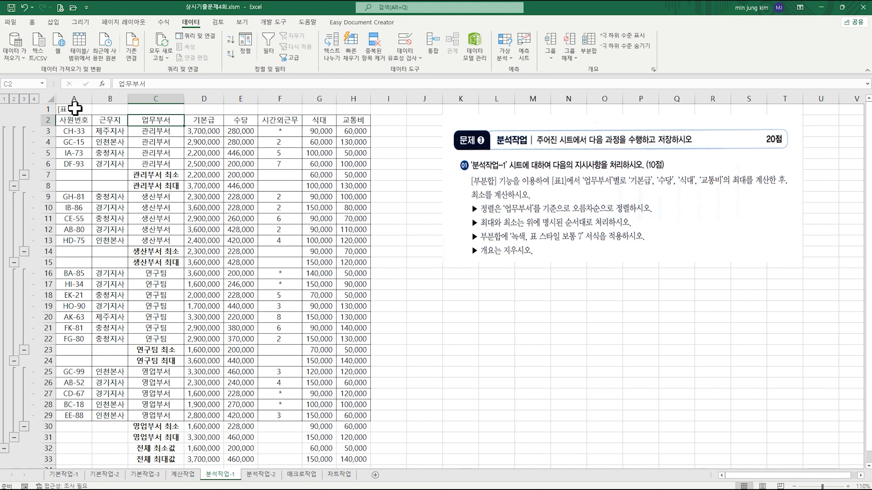
# Step: Try formatting A1:H33, including the [표1] title row, as a table with 녹색, 표 스타일 보통 7, and undo it
pyautogui.moveTo(75, 109); pyautogui.dragTo(348, 458)
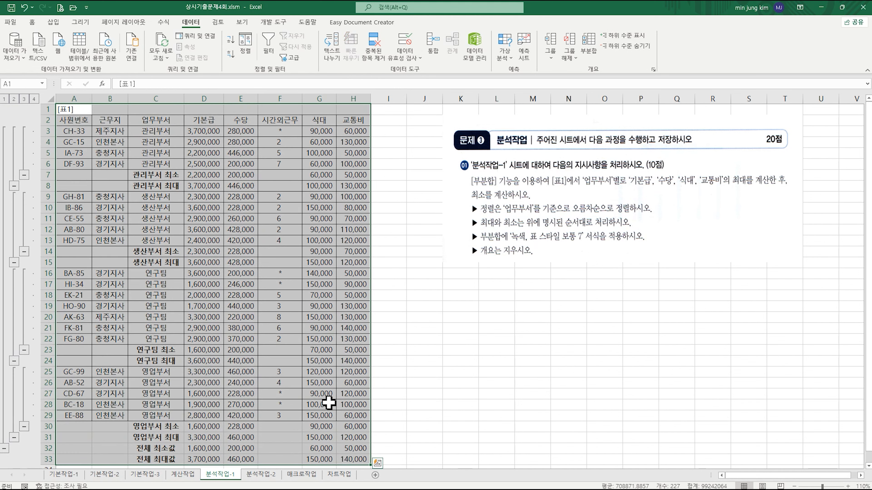
pyautogui.click(32, 22)
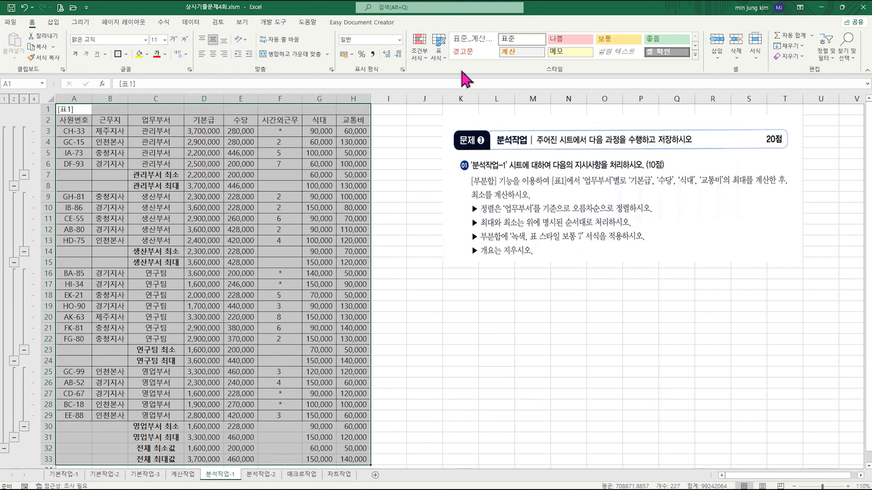
pyautogui.click(440, 52)
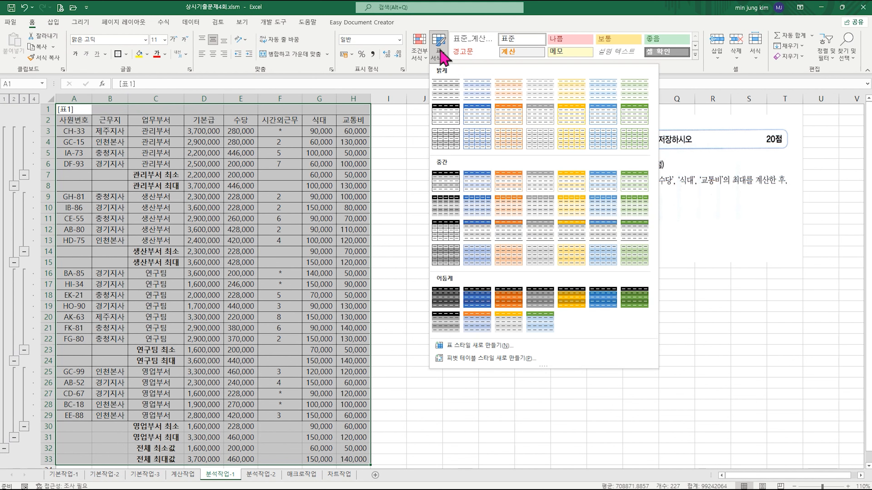
pyautogui.click(441, 51)
pyautogui.click(441, 52)
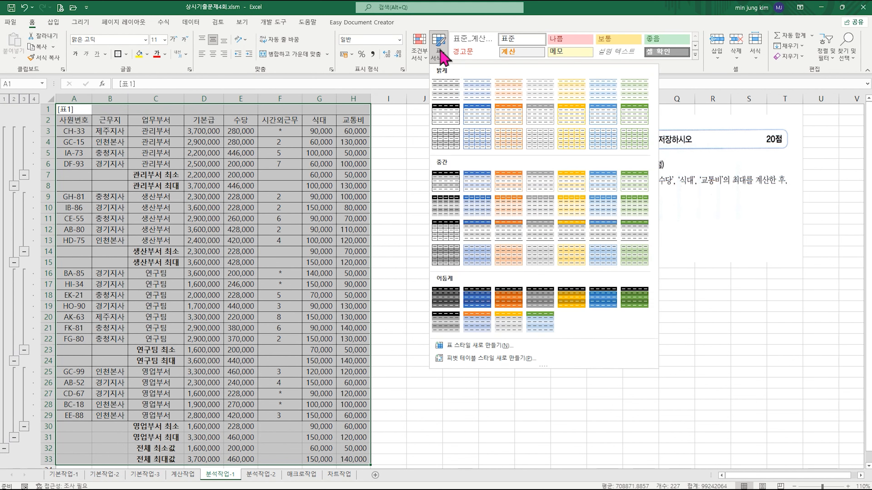
pyautogui.click(638, 185)
pyautogui.click(332, 295)
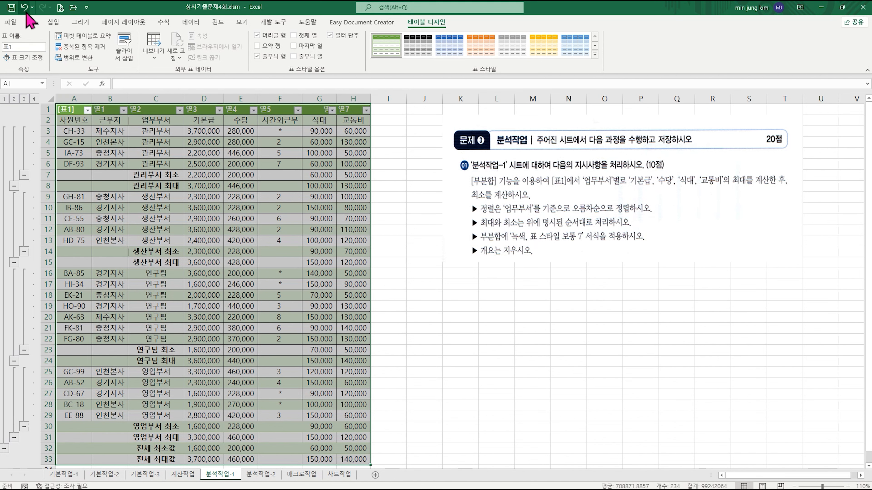
pyautogui.click(24, 7)
pyautogui.click(24, 7)
# Step: Format the subtotaled range A2:H33 as a table with headers in the 녹색, 표 스타일 보통 7 style
pyautogui.click(76, 121)
pyautogui.moveTo(77, 120); pyautogui.dragTo(346, 456)
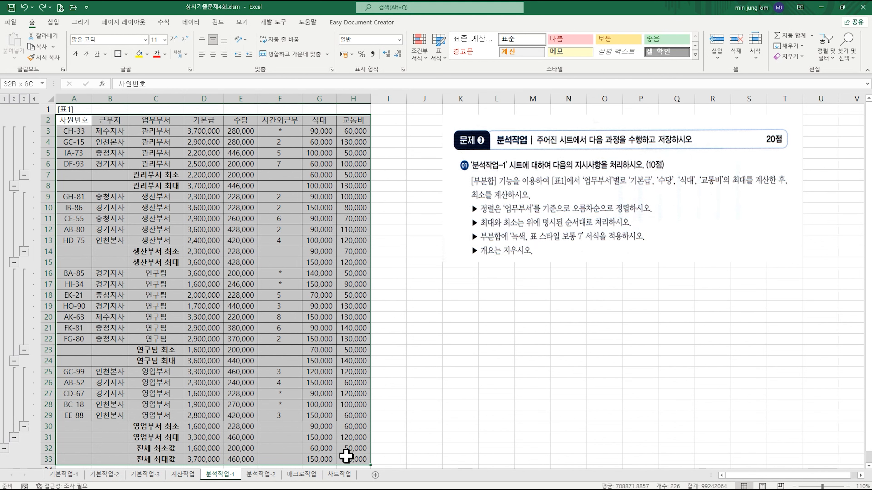
pyautogui.moveTo(346, 456); pyautogui.dragTo(345, 456)
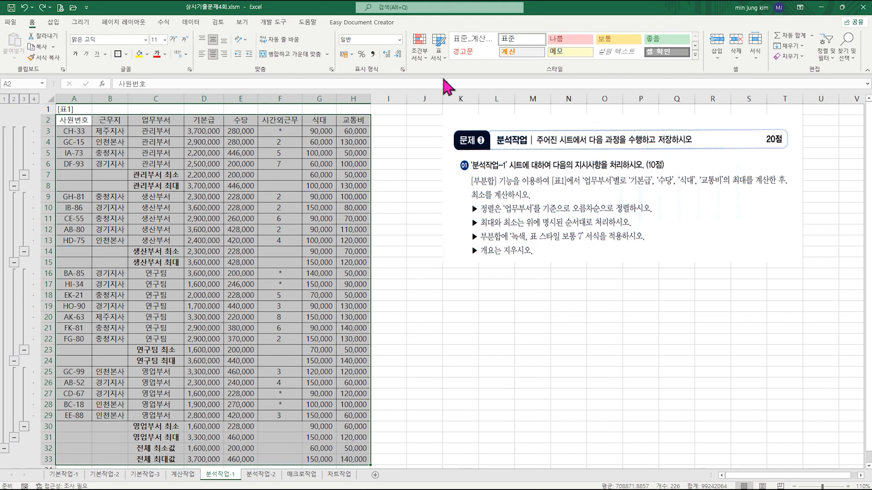
pyautogui.click(445, 58)
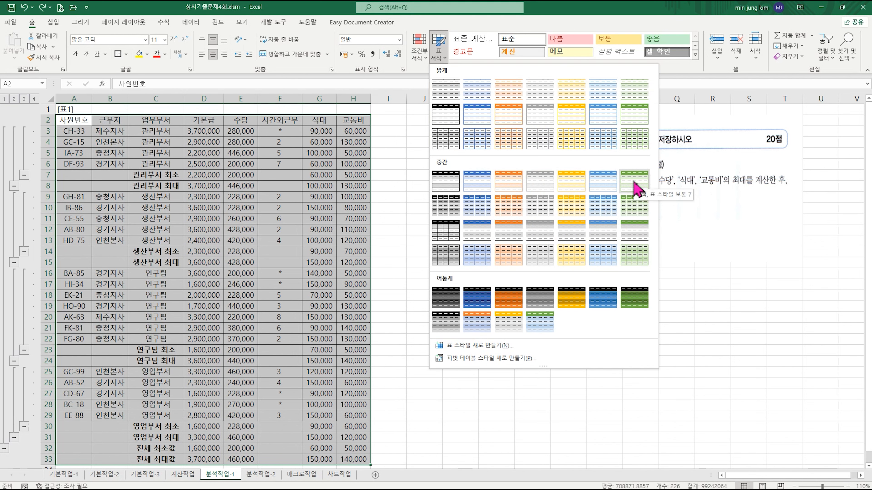
pyautogui.click(633, 188)
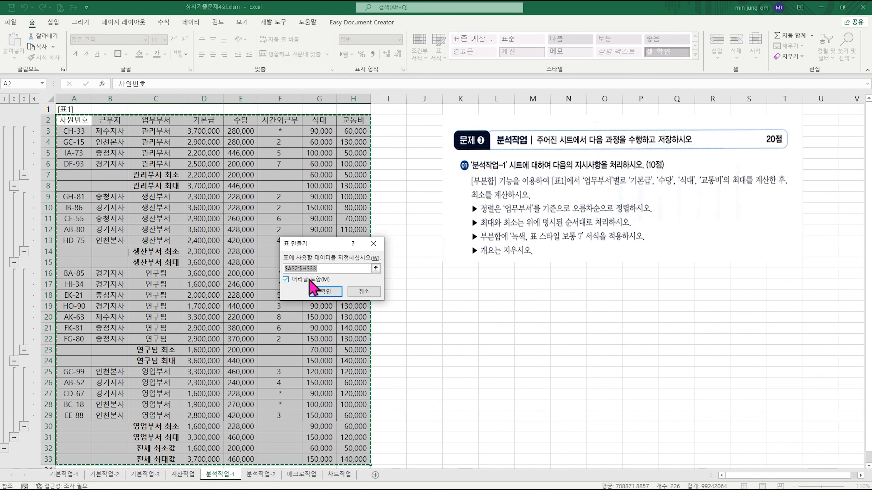
pyautogui.click(328, 292)
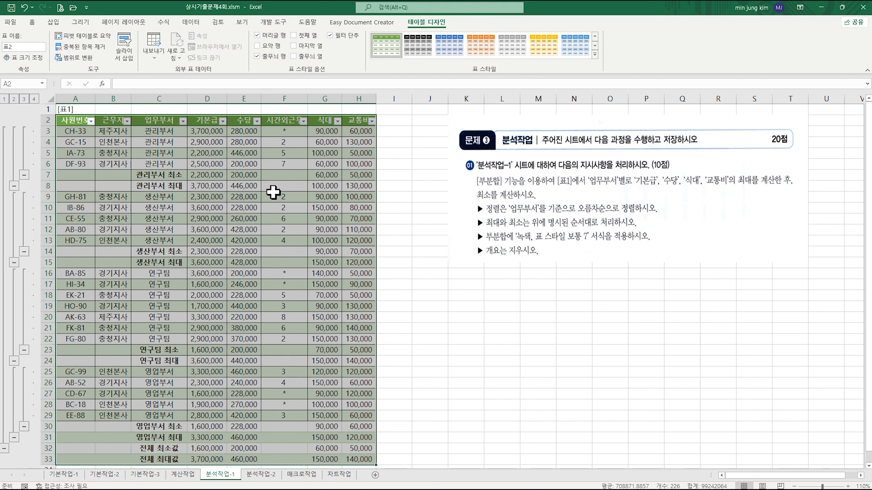
pyautogui.click(275, 185)
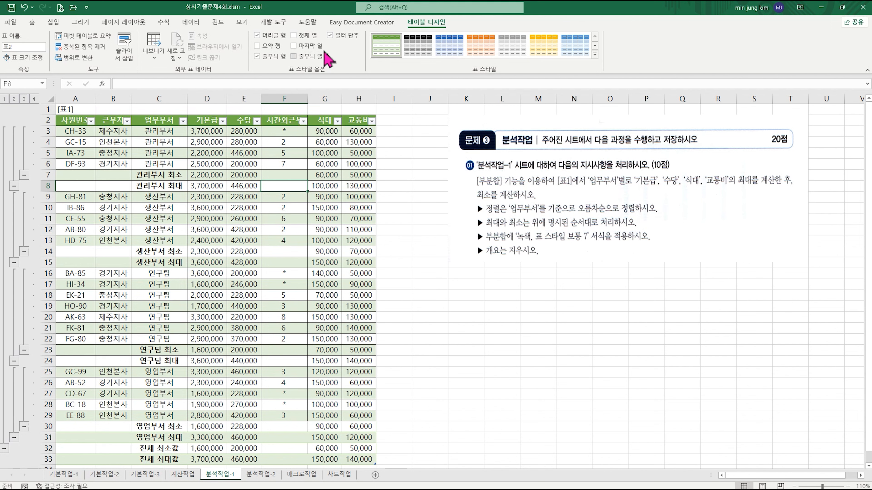
# Step: Clear the worksheet outline from an empty cell outside the table, and go to the 분석작업-2 sheet
pyautogui.hotkey('alt', 'a')
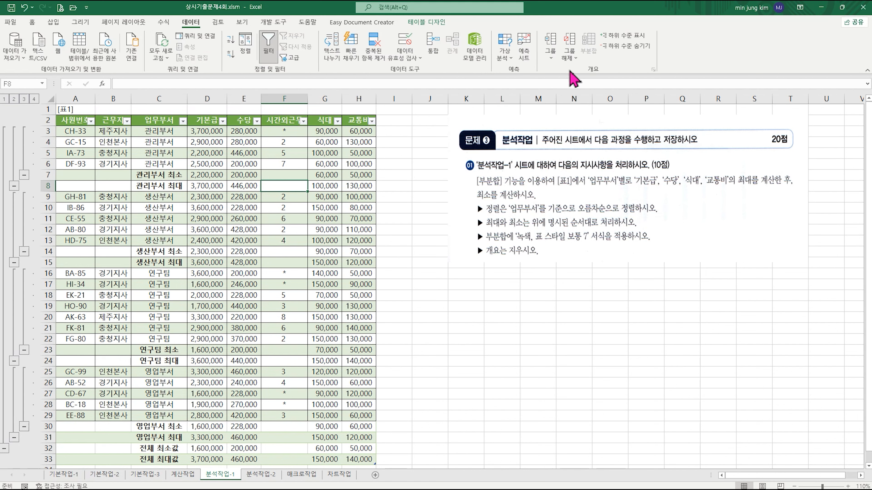
pyautogui.click(570, 59)
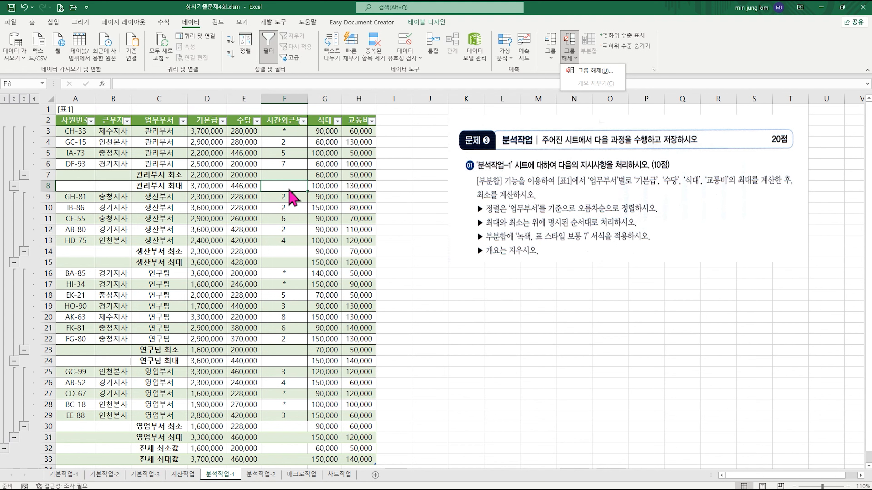
pyautogui.click(415, 188)
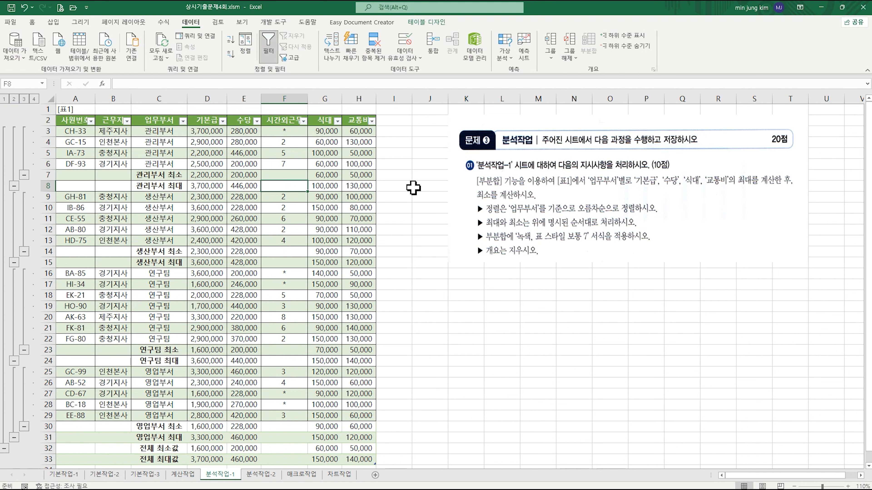
pyautogui.click(427, 186)
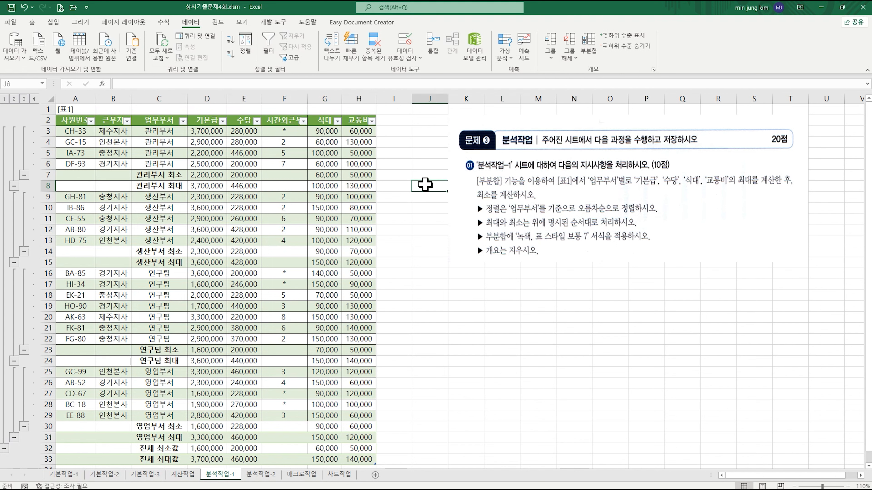
pyautogui.click(572, 58)
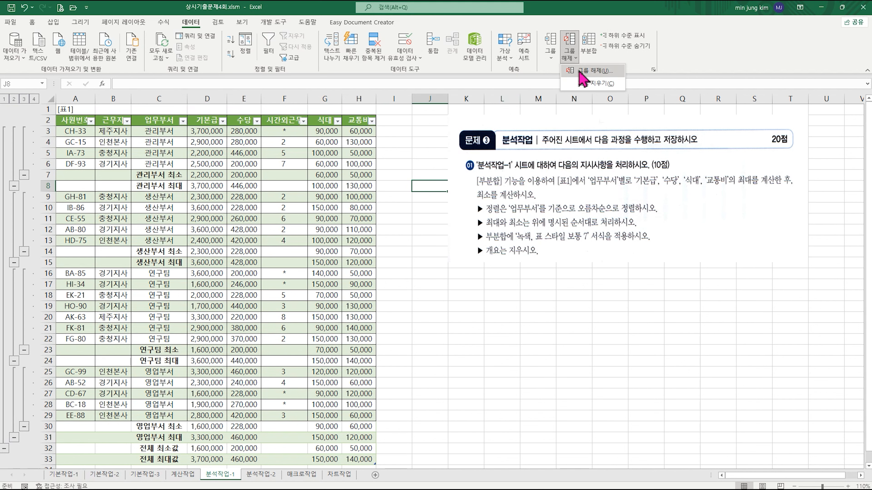
pyautogui.click(590, 89)
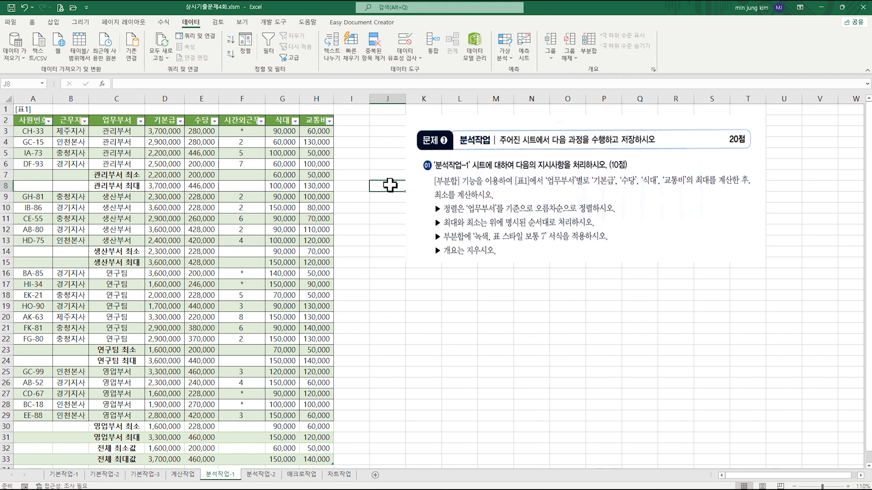
pyautogui.hotkey('ctrl', 'pagedown')
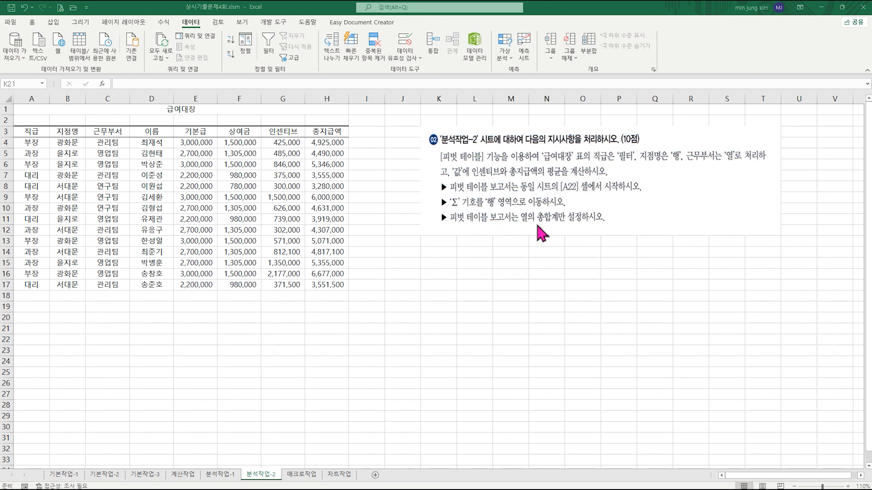
# Step: Create a pivot table from A3:H17 at cell A22 of the existing 분석작업-2 sheet, and shift the instruction picture beside the data table
pyautogui.click(196, 187)
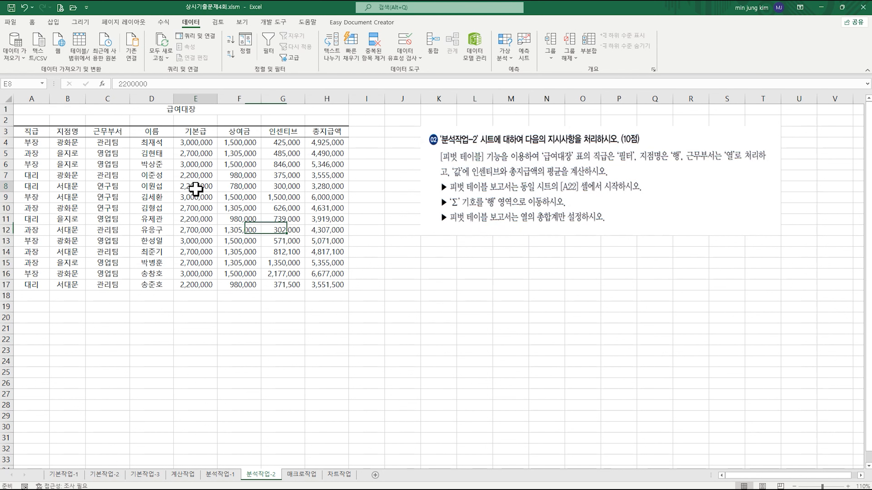
pyautogui.click(54, 22)
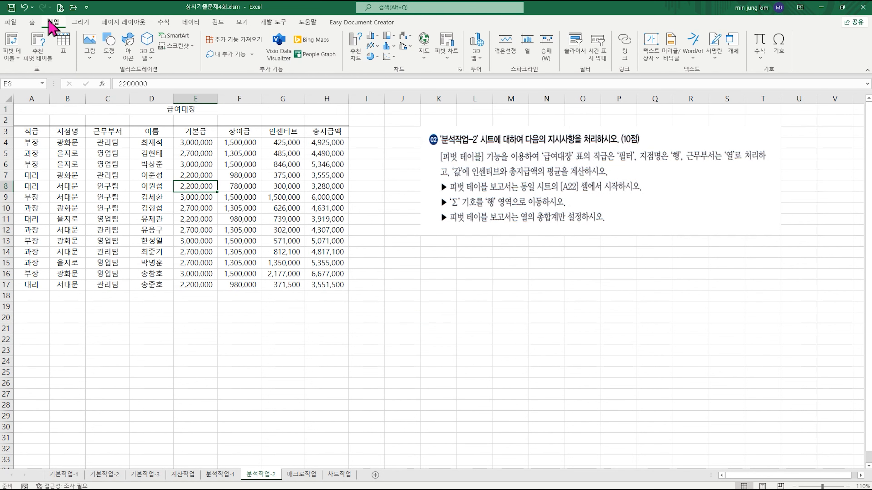
pyautogui.click(14, 46)
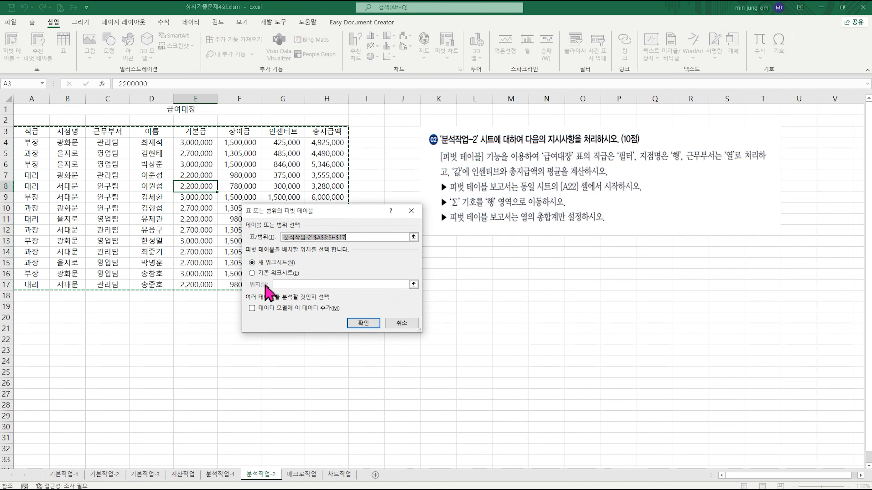
pyautogui.click(267, 275)
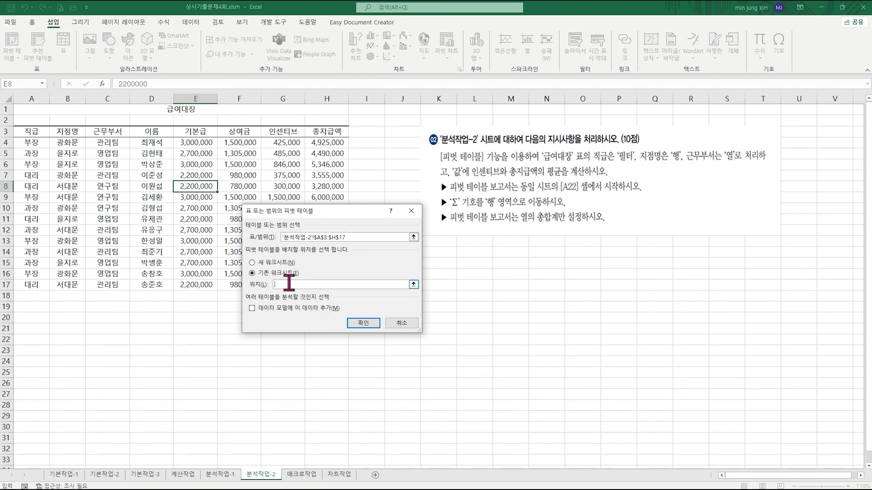
pyautogui.click(37, 339)
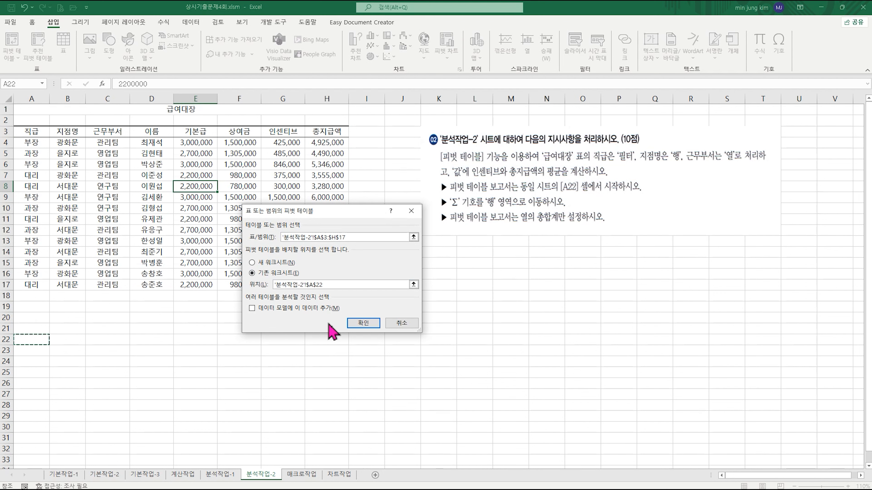
pyautogui.click(354, 323)
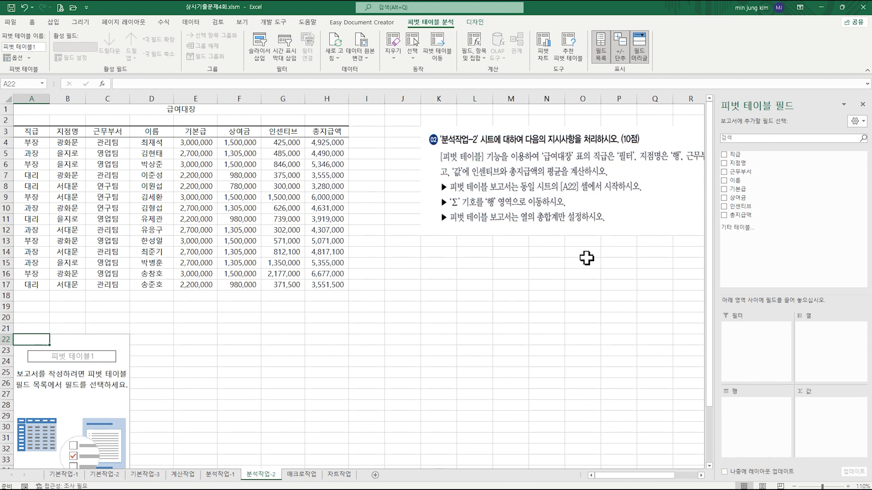
pyautogui.moveTo(605, 177); pyautogui.dragTo(533, 176)
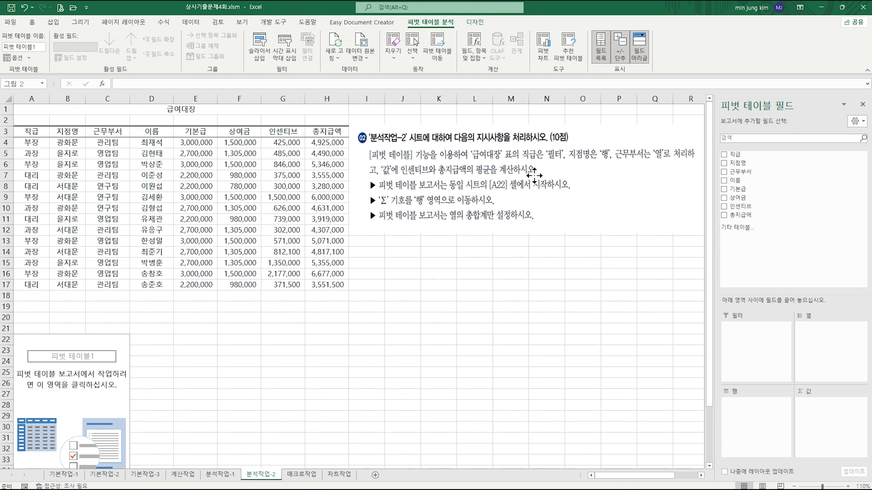
# Step: Lay out the pivot table with 직급 as the filter, 지점명 as rows and 근무부서 as columns
pyautogui.click(118, 386)
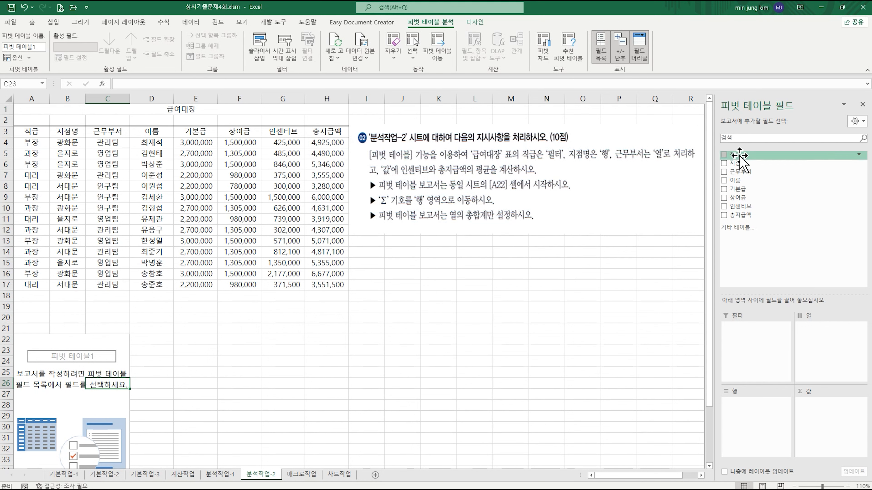
pyautogui.moveTo(741, 156); pyautogui.dragTo(762, 350)
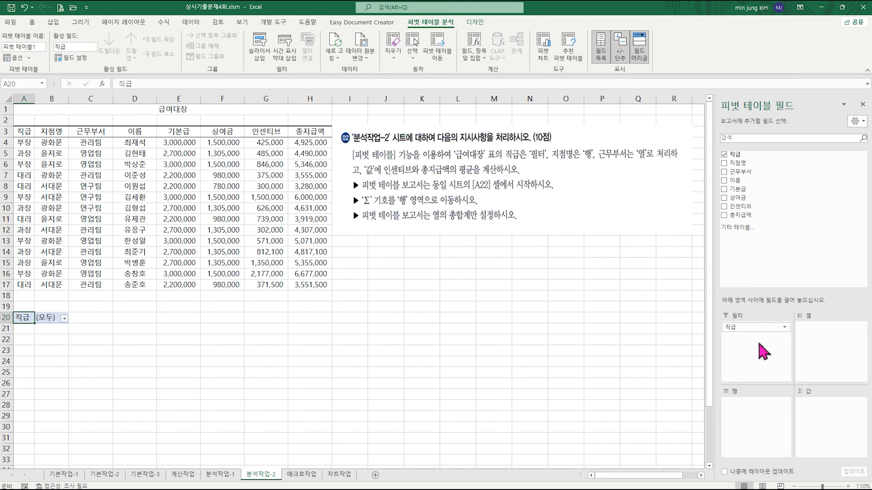
pyautogui.moveTo(738, 163); pyautogui.dragTo(750, 410)
pyautogui.moveTo(741, 174); pyautogui.dragTo(834, 361)
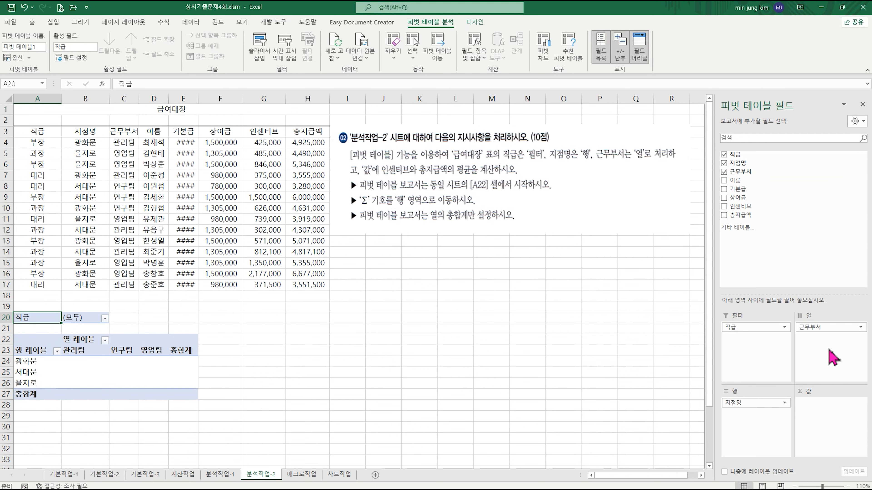
# Step: Add 인센티브 to the pivot table values and summarize it by 평균
pyautogui.moveTo(741, 207); pyautogui.dragTo(822, 407)
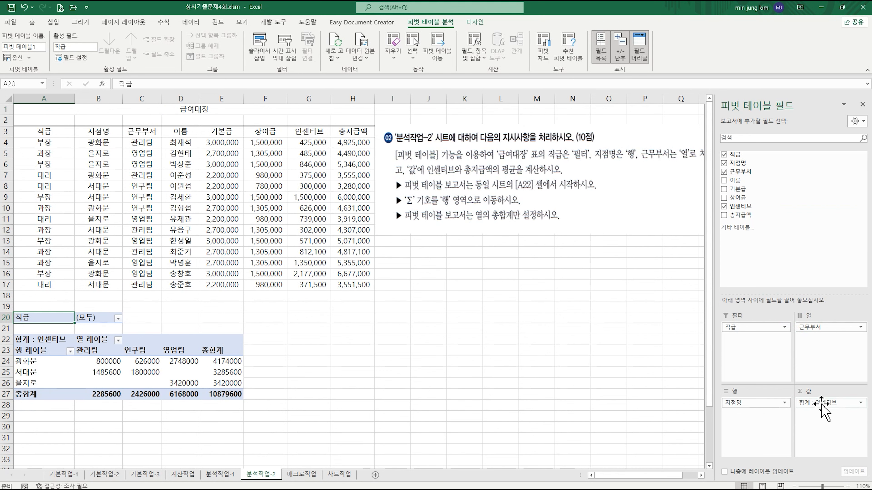
pyautogui.click(824, 408)
pyautogui.click(825, 414)
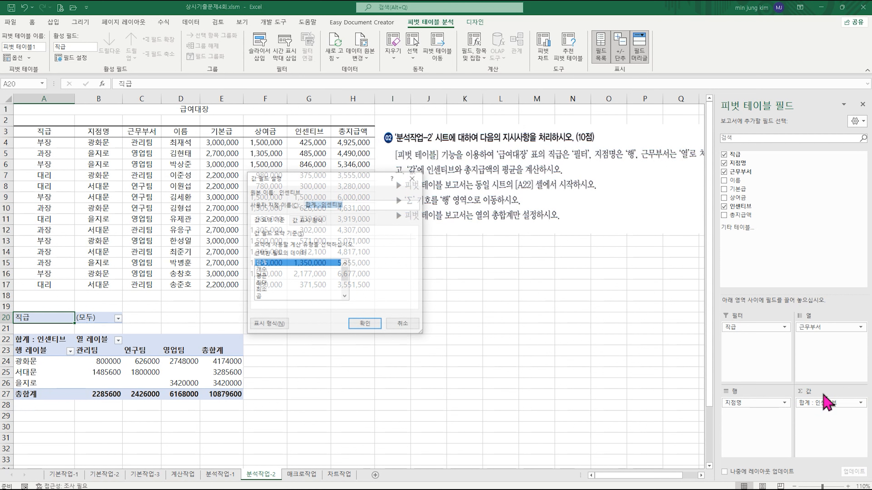
pyautogui.click(270, 276)
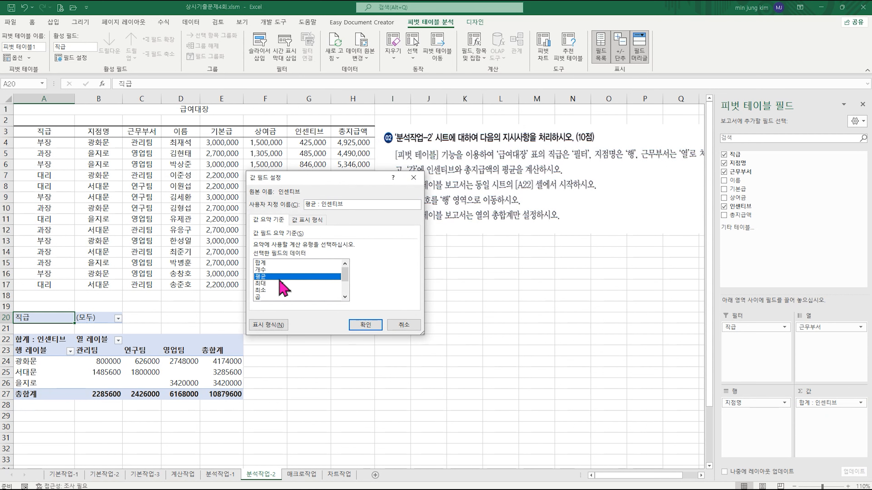
pyautogui.click(365, 324)
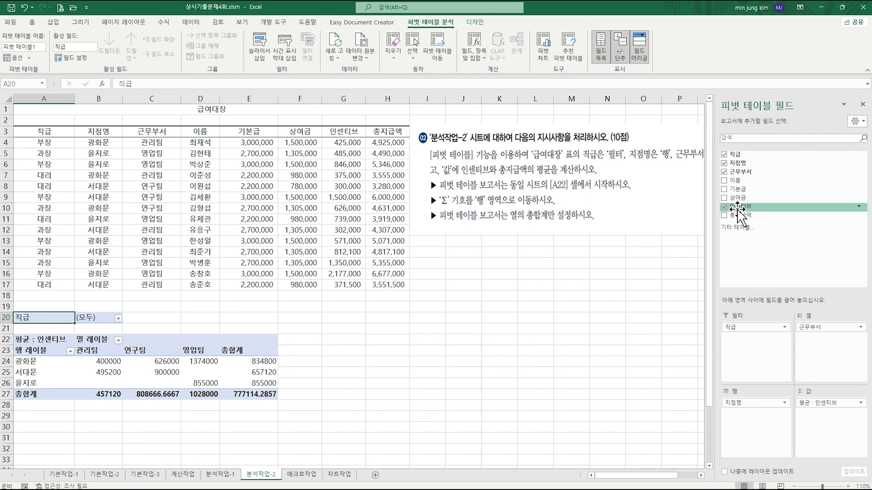
# Step: Add 총지급액 as a second pivot table value below 인센티브 and summarize it by 평균
pyautogui.moveTo(746, 215); pyautogui.dragTo(827, 434)
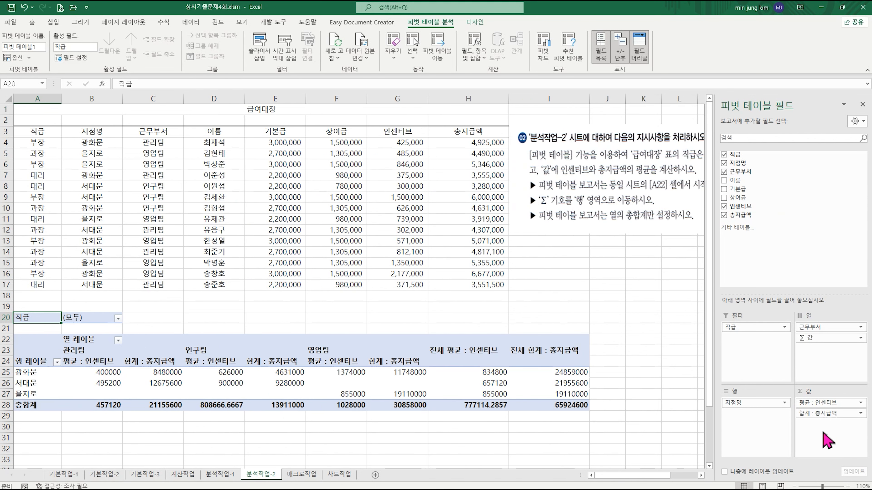
pyautogui.click(824, 415)
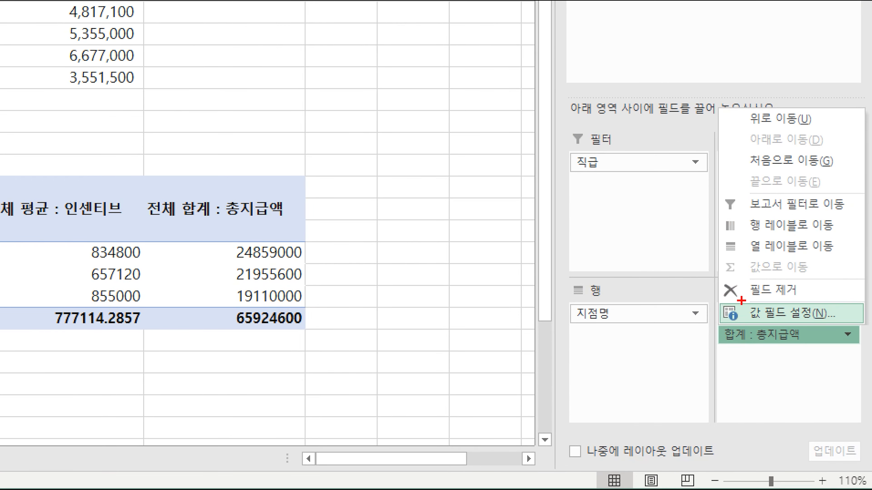
pyautogui.moveTo(741, 301); pyautogui.dragTo(857, 324)
pyautogui.press('Escape')
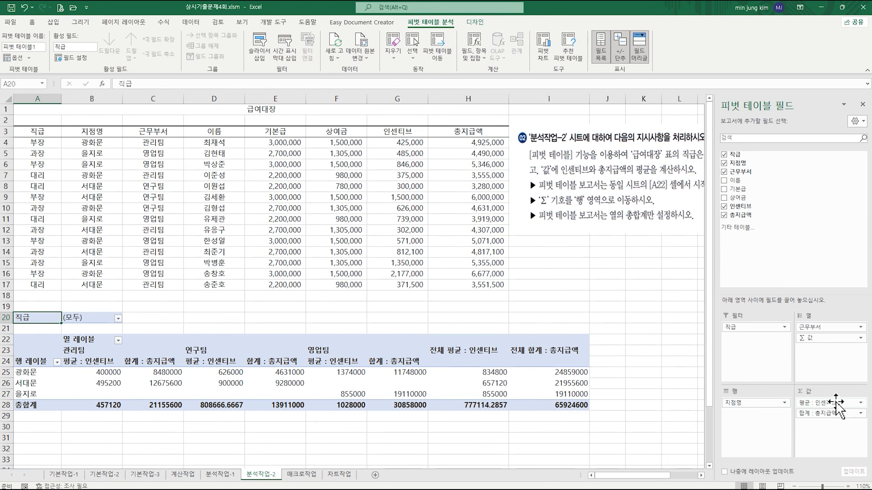
pyautogui.click(824, 413)
pyautogui.click(820, 401)
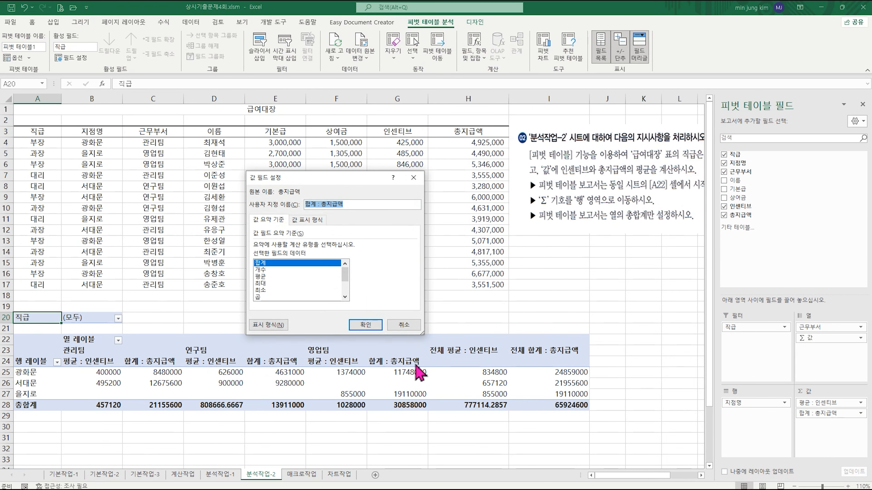
pyautogui.click(278, 276)
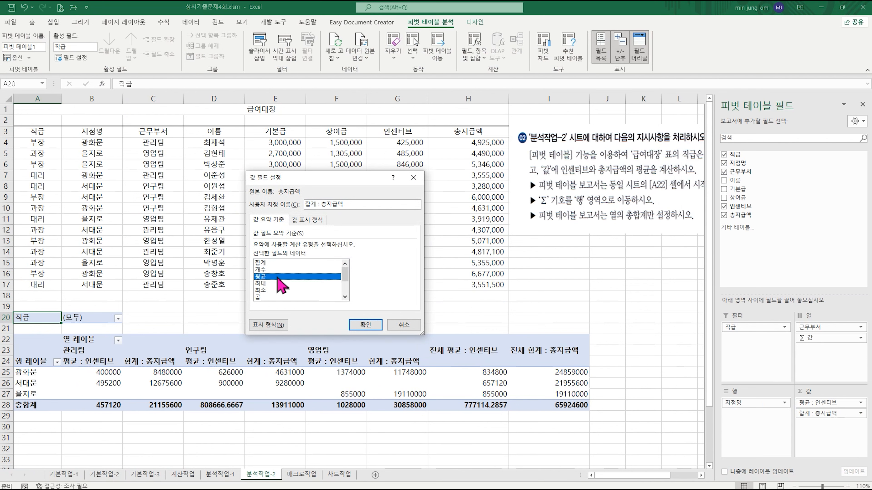
pyautogui.click(365, 325)
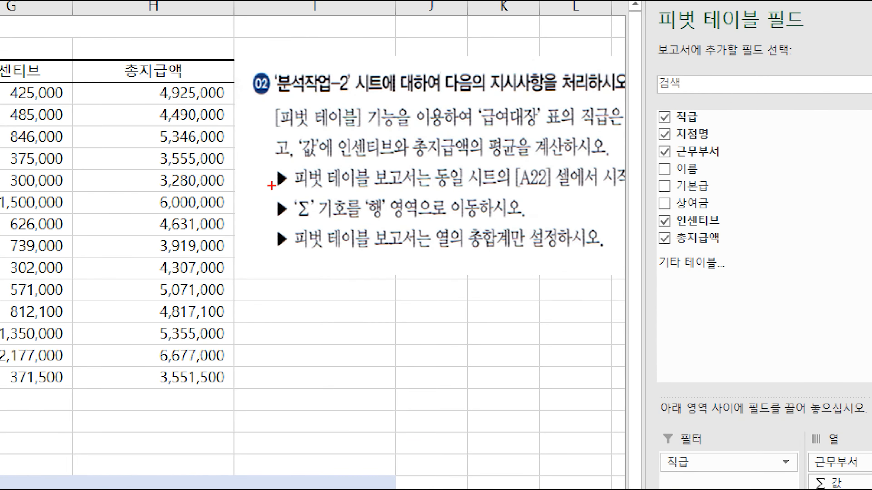
# Step: Move the Σ 값 item from the pivot table's column area to the row area below 지점명
pyautogui.moveTo(271, 186); pyautogui.dragTo(434, 224)
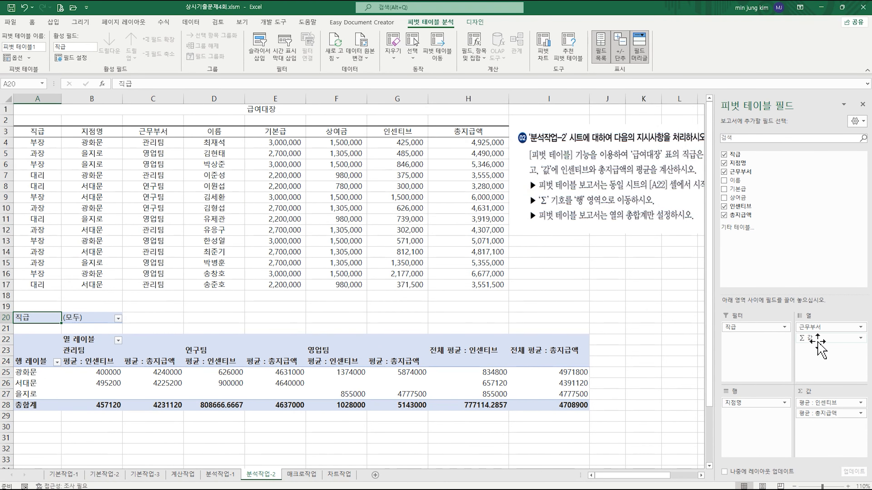
pyautogui.moveTo(819, 344); pyautogui.dragTo(757, 443)
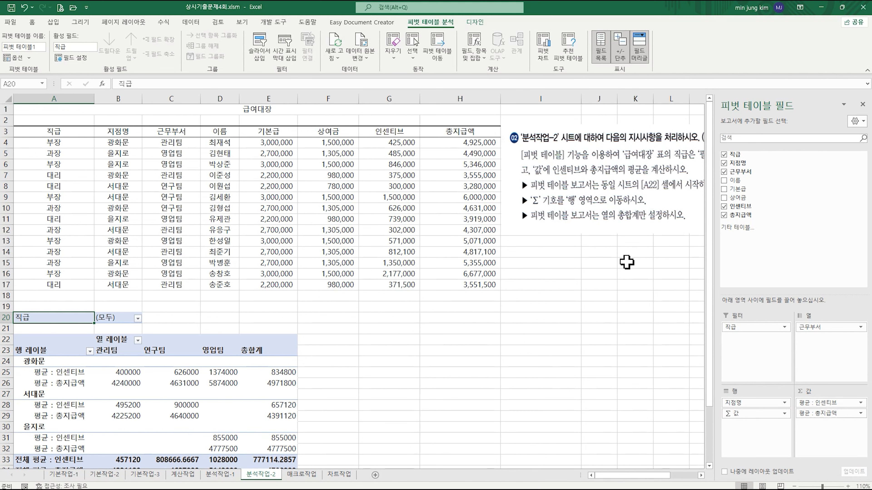
pyautogui.scroll(-2, 477, 330)
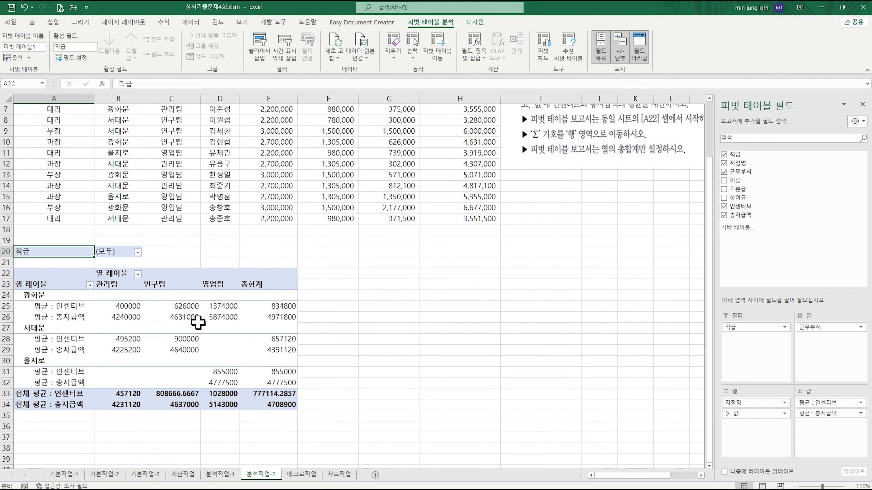
# Step: Turn off 행 총합계 표시 in the pivot table options, keeping only the column grand totals, and select an empty cell outside the report
pyautogui.rightClick(163, 320)
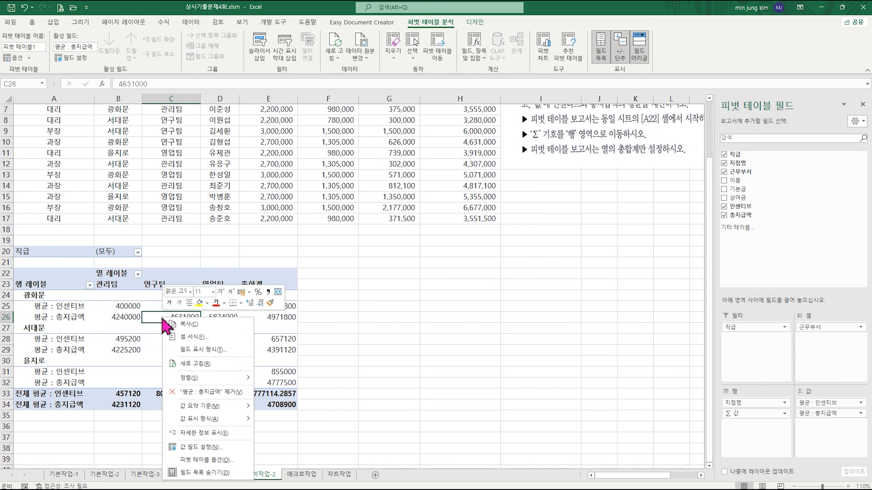
pyautogui.click(217, 460)
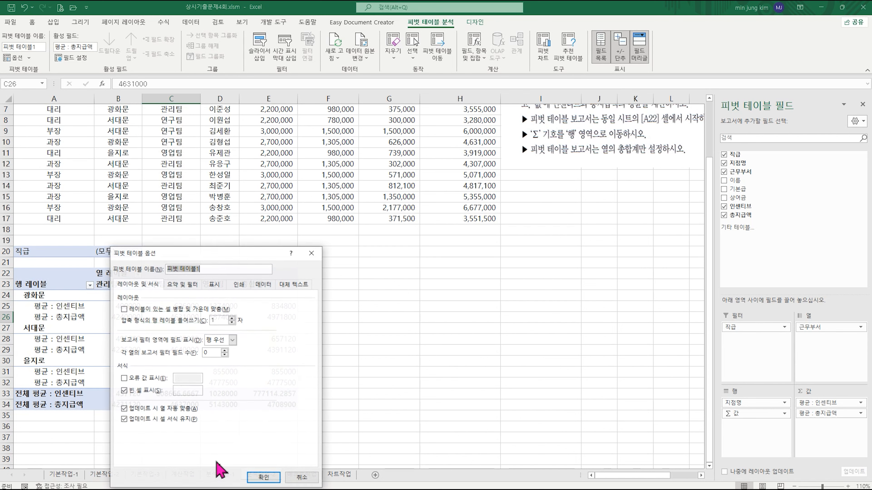
pyautogui.click(180, 284)
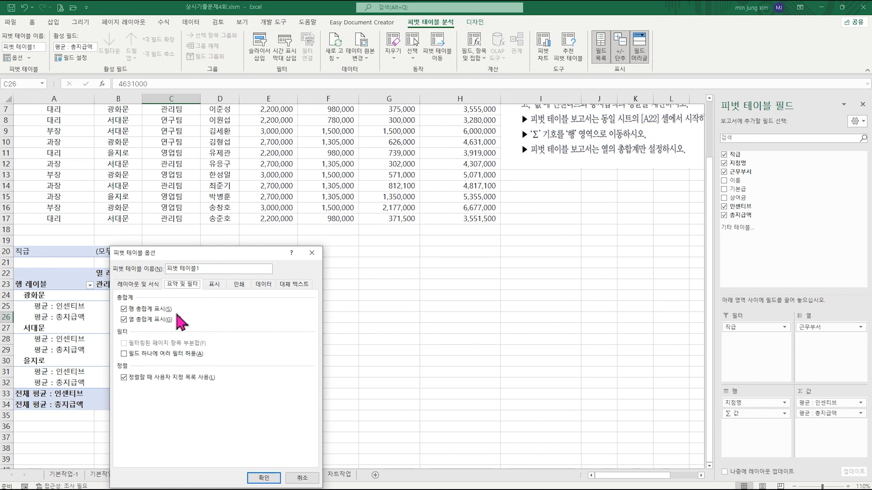
pyautogui.click(124, 309)
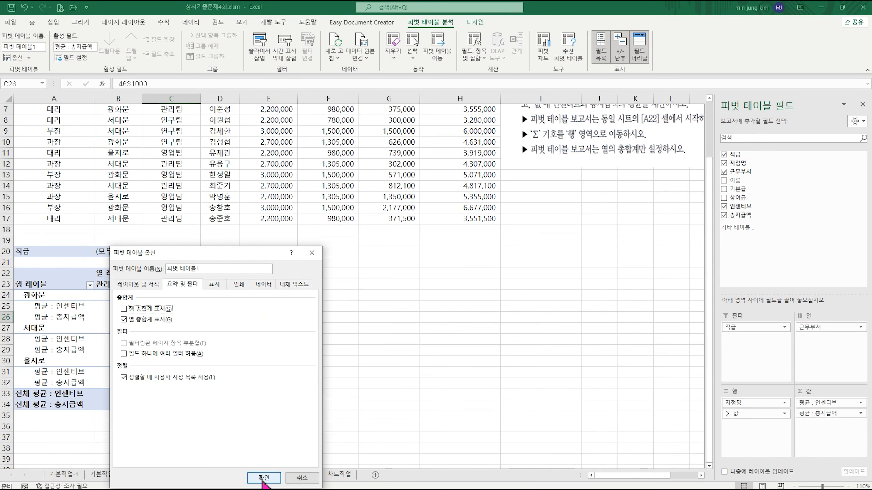
pyautogui.click(263, 477)
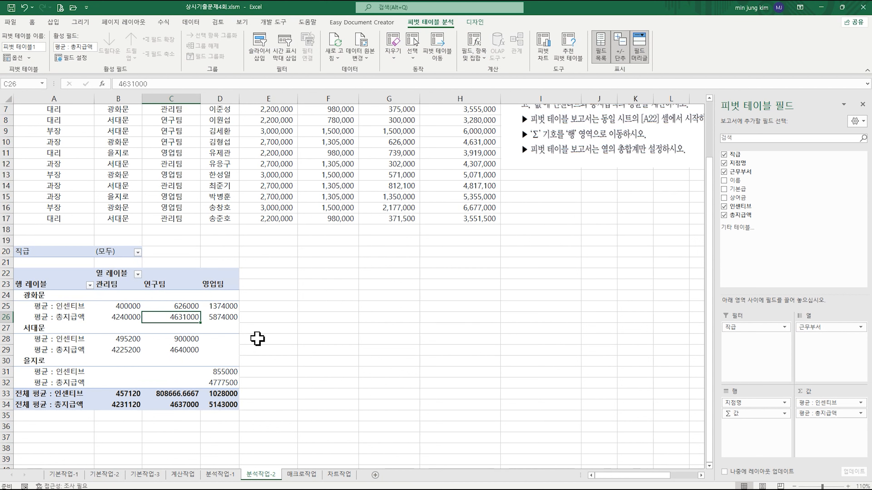
pyautogui.click(297, 339)
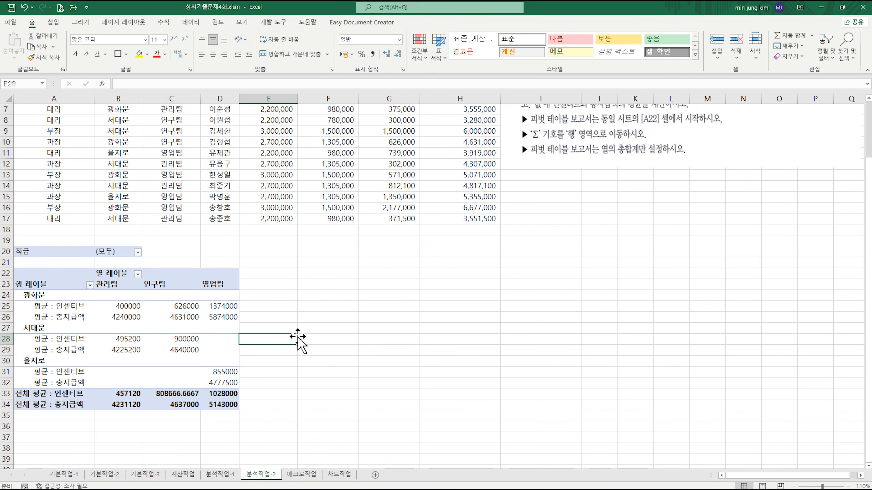
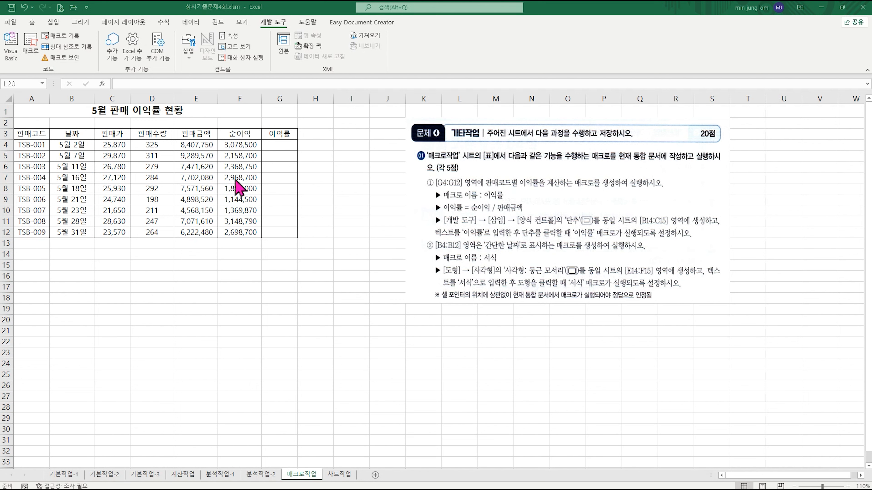
# Step: Insert a form control button over B14:C15 on the 매크로작업 sheet
pyautogui.click(269, 23)
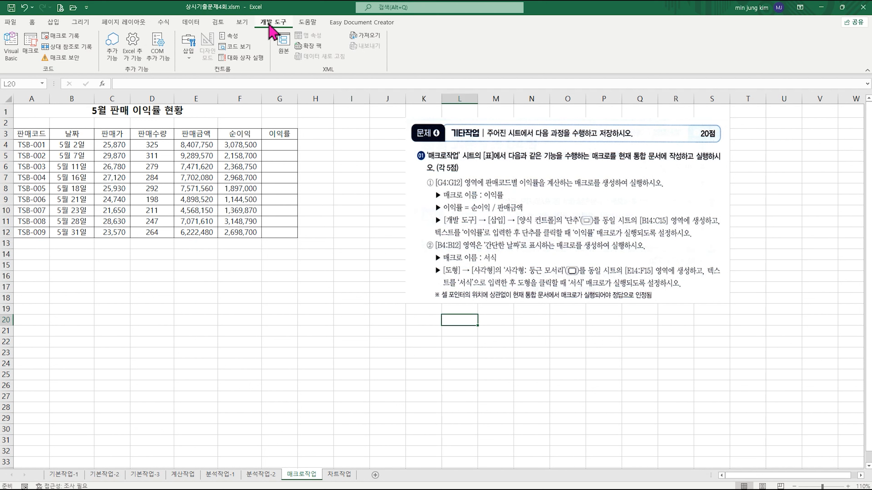
pyautogui.click(189, 46)
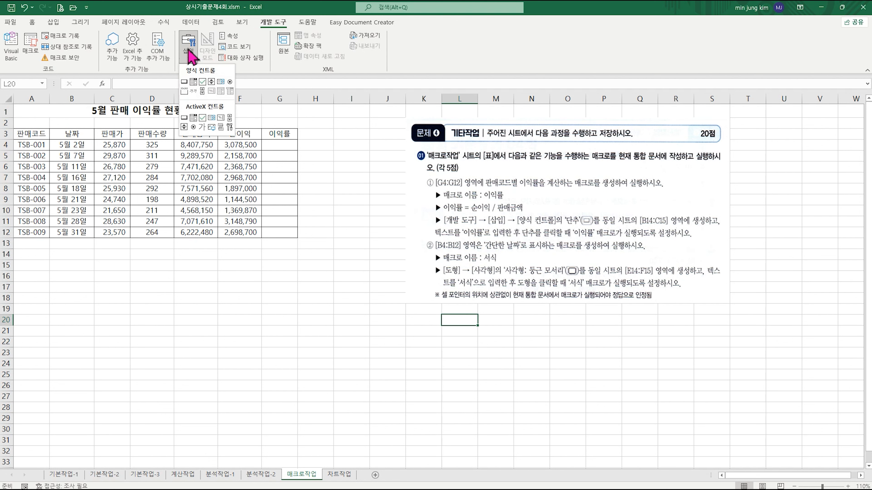
pyautogui.click(184, 83)
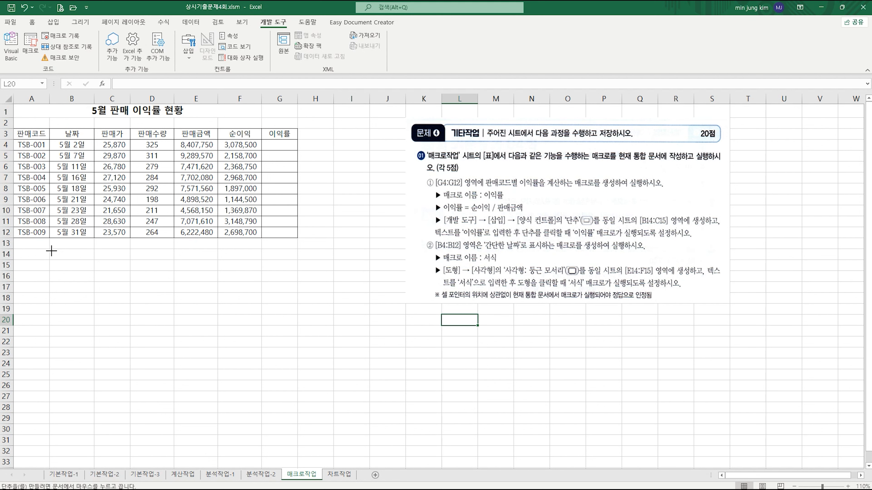
pyautogui.moveTo(51, 250); pyautogui.dragTo(114, 270)
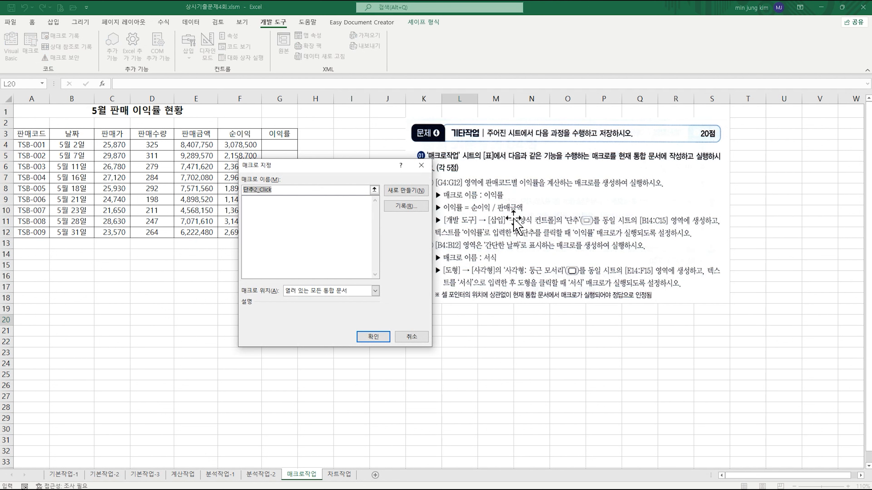
# Step: Name the button's macro 이익률, store it in 현재 통합 문서 and start recording it
pyautogui.write('dl')
pyautogui.press('BackSpace')
pyautogui.press('BackSpace')
pyautogui.press('Hangul')
pyautogui.write('이익류')
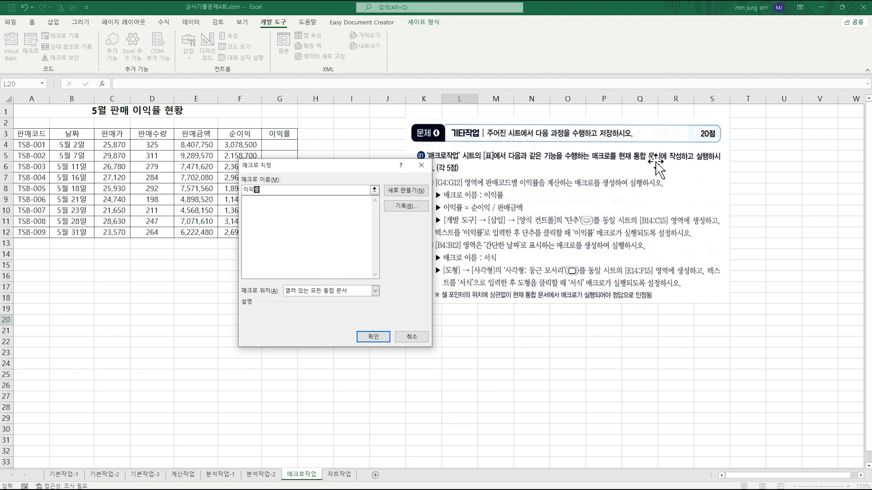
pyautogui.click(375, 290)
pyautogui.click(320, 308)
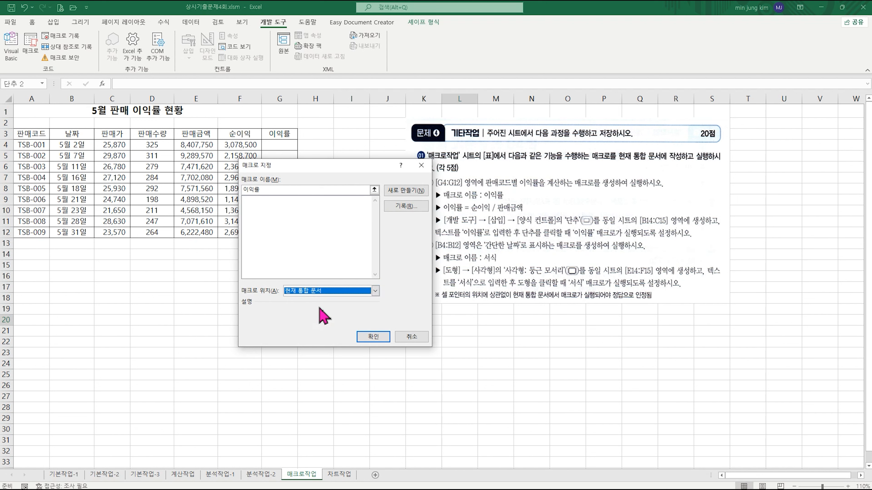
pyautogui.click(400, 207)
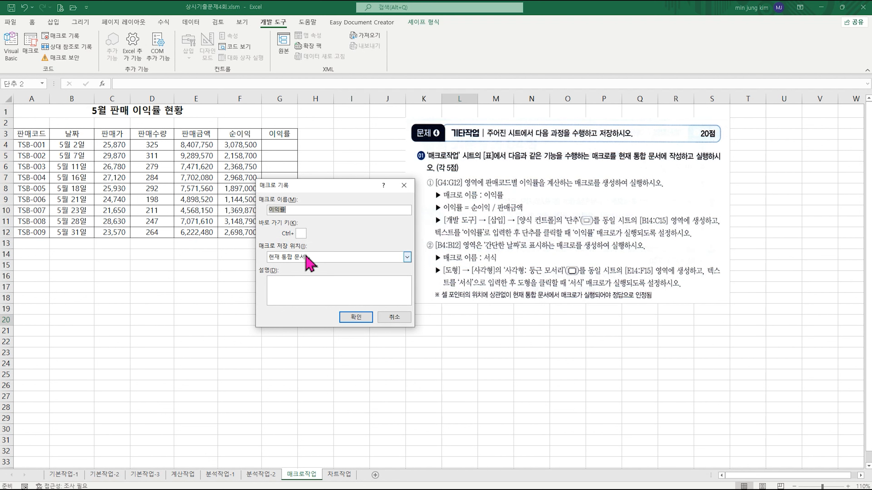
pyautogui.click(356, 317)
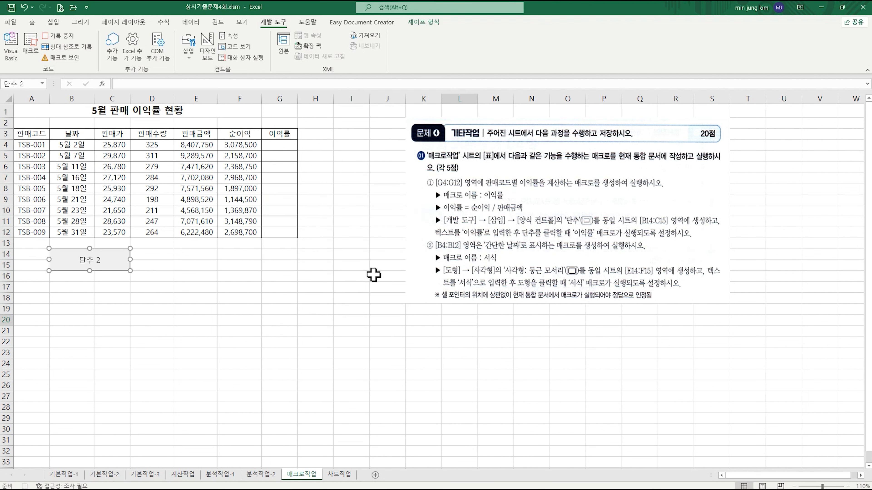
# Step: Calculate the first product's profit rate in G4 with the formula =F4/E4
pyautogui.click(286, 145)
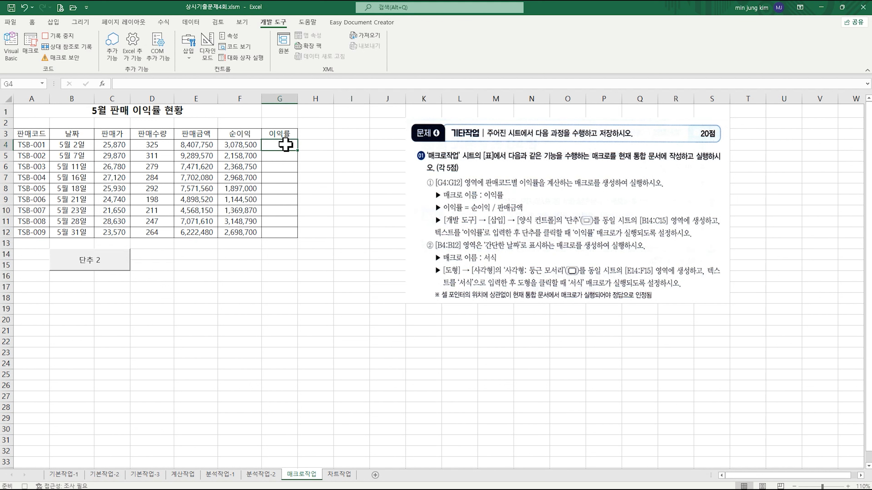
pyautogui.write('=')
pyautogui.click(253, 143)
pyautogui.write('/')
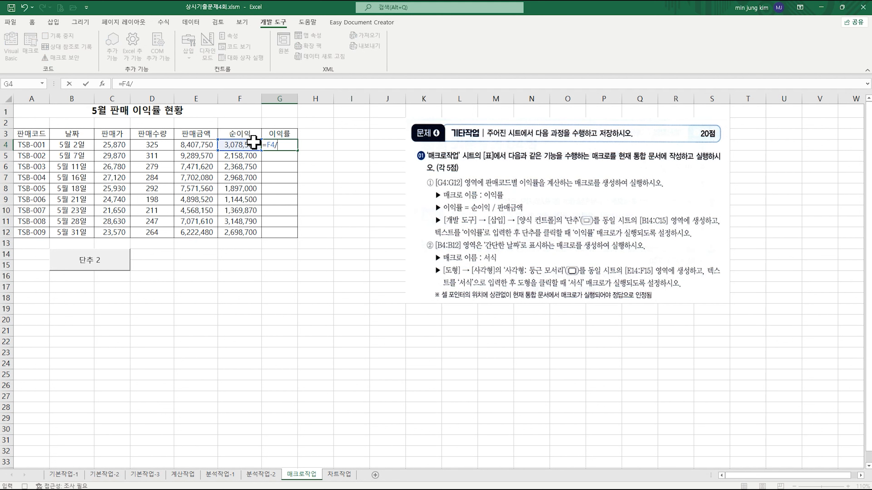
pyautogui.click(211, 145)
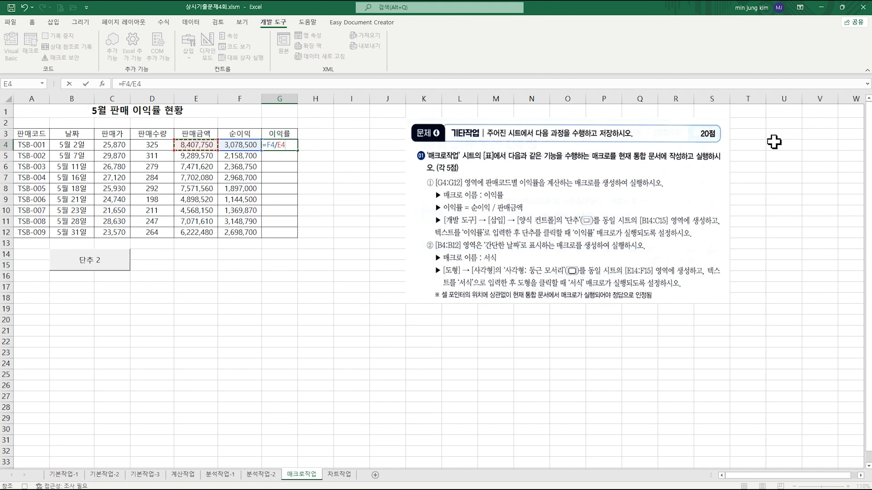
pyautogui.press('Return')
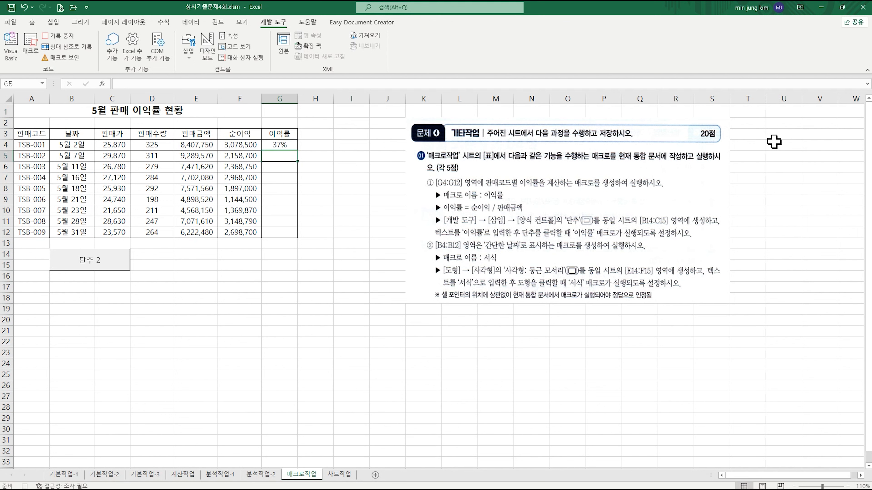
# Step: Fill the G4 formula down through G12, select an empty cell outside the table and stop recording the macro
pyautogui.click(285, 145)
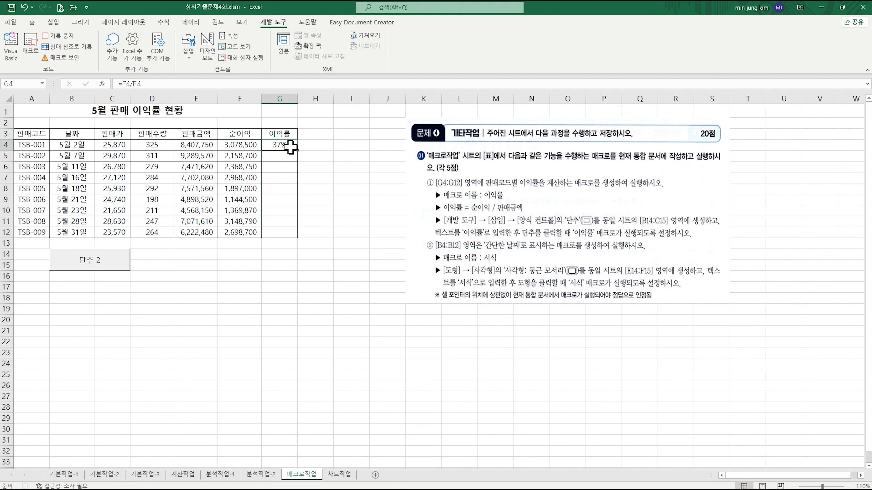
pyautogui.moveTo(297, 150); pyautogui.dragTo(297, 238)
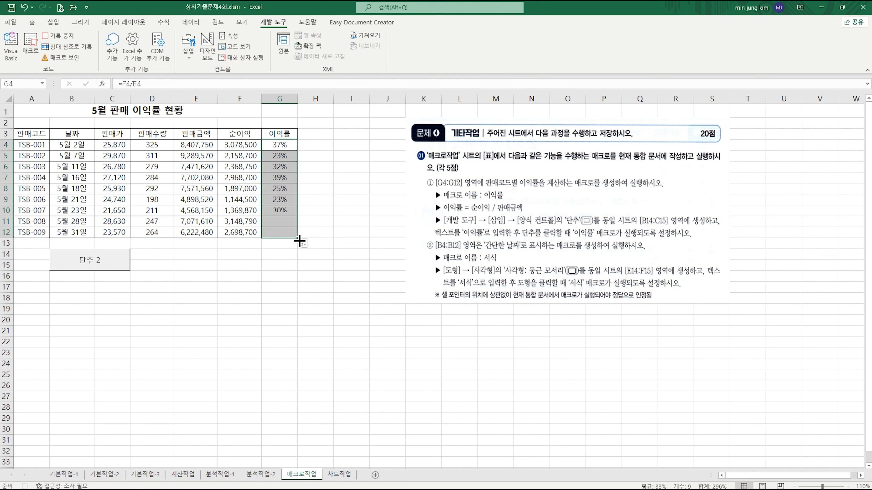
pyautogui.click(308, 271)
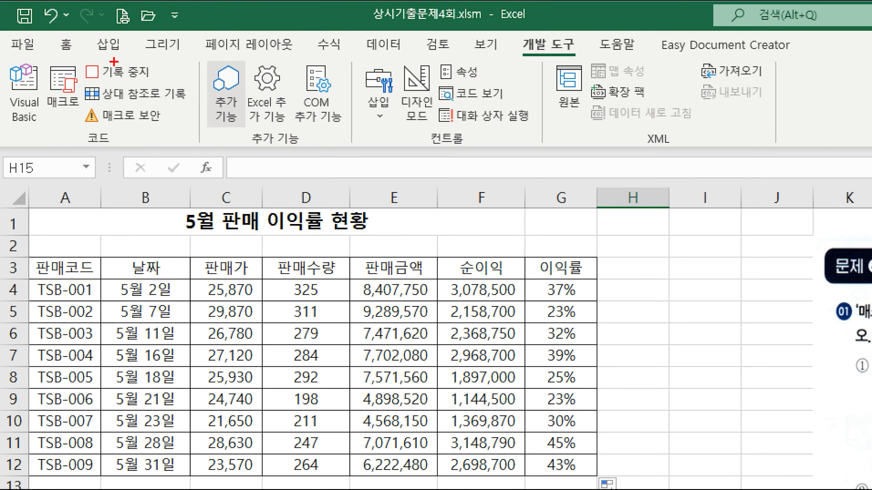
pyautogui.moveTo(78, 57); pyautogui.dragTo(163, 87)
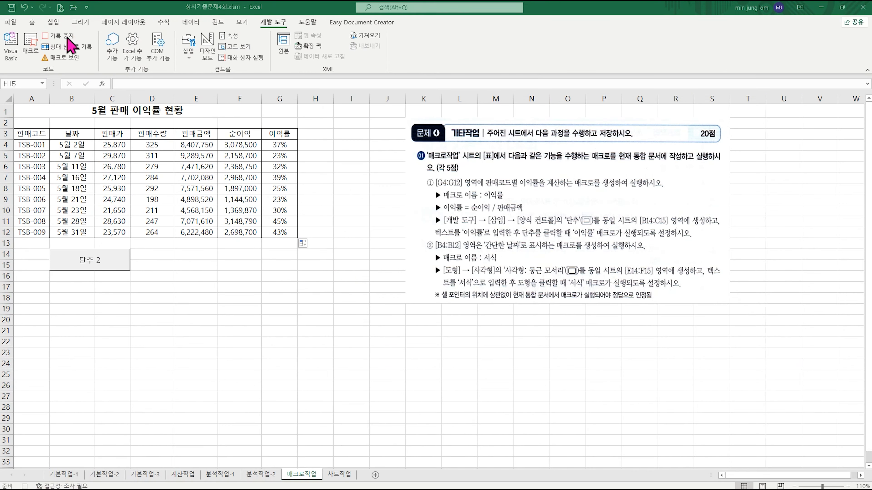
pyautogui.click(134, 74)
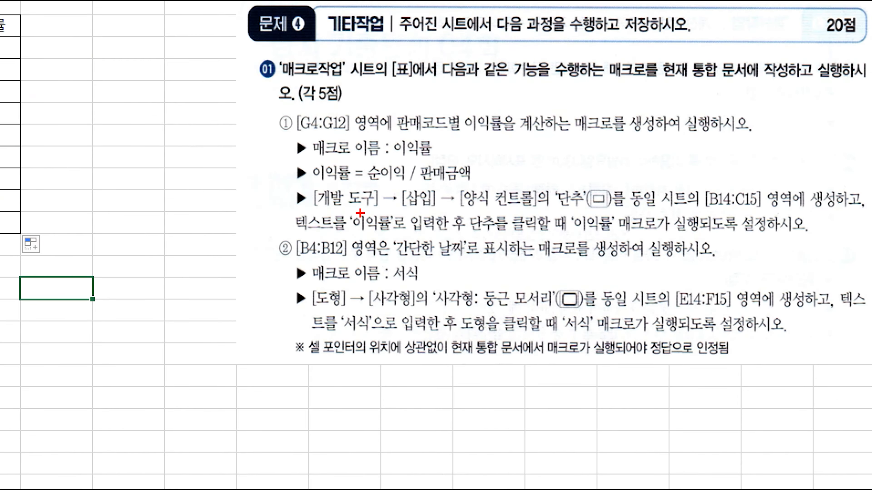
# Step: Change the text on the form control button over B14:C15 to 이익률
pyautogui.moveTo(337, 205); pyautogui.dragTo(403, 239)
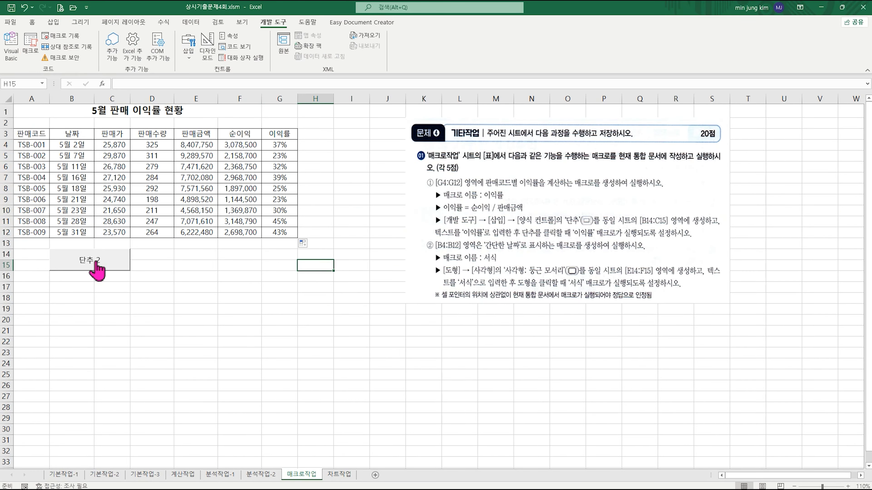
pyautogui.rightClick(85, 266)
pyautogui.click(120, 307)
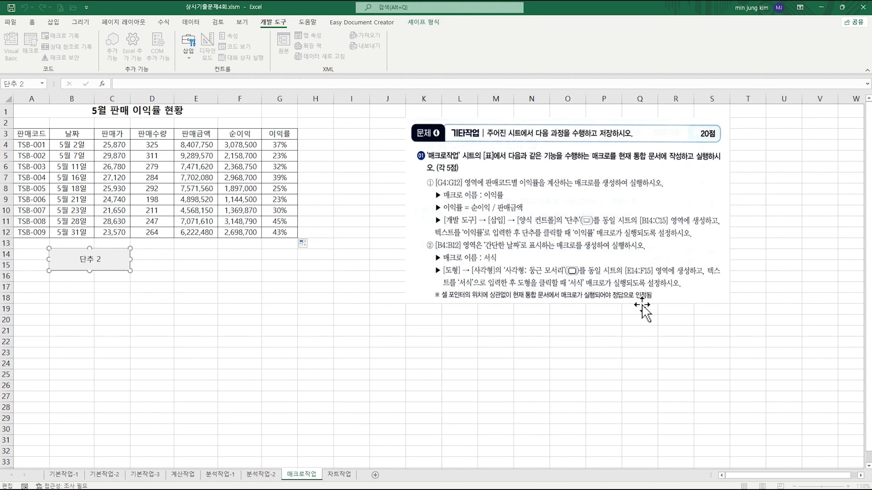
pyautogui.press('BackSpace')
pyautogui.press('BackSpace')
pyautogui.press('BackSpace')
pyautogui.write('이익류')
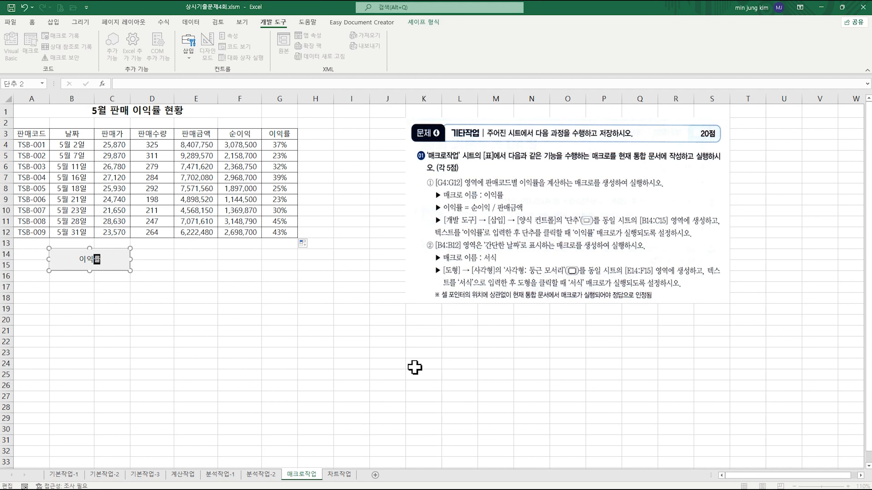
pyautogui.click(300, 263)
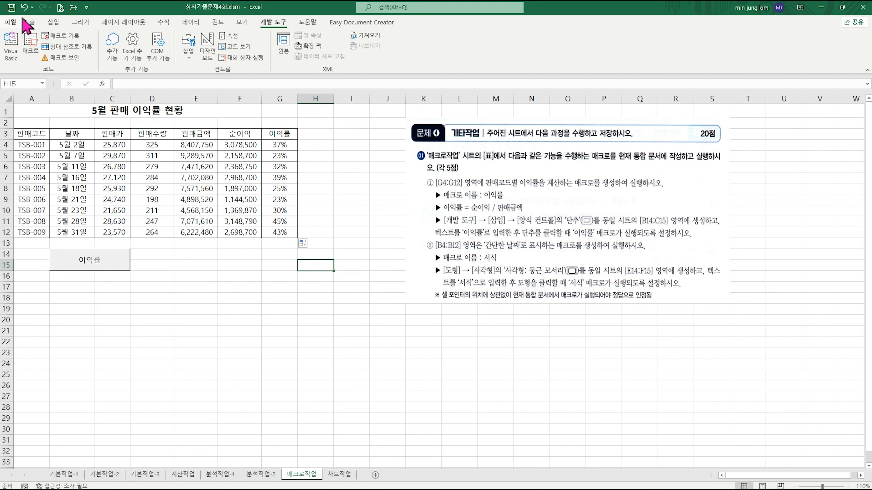
# Step: Insert a 사각형: 둥근 모서리 shape fitted over cells E14:F15
pyautogui.click(54, 24)
pyautogui.click(109, 45)
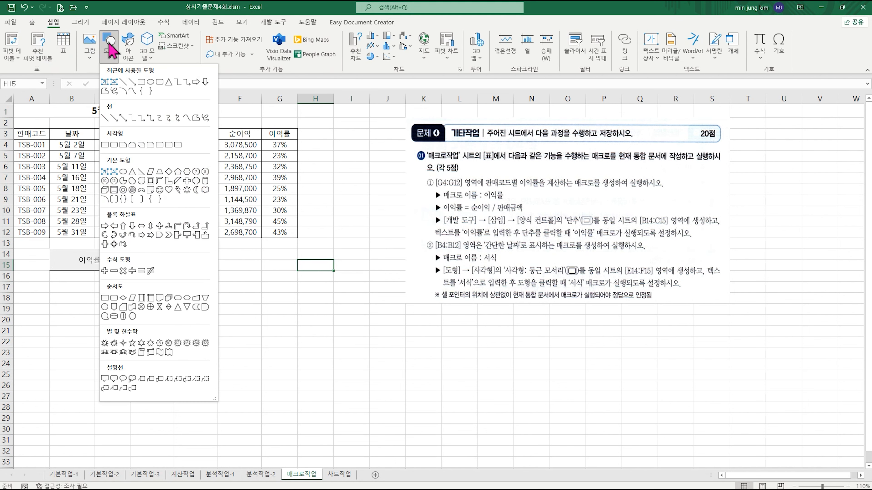
pyautogui.click(114, 145)
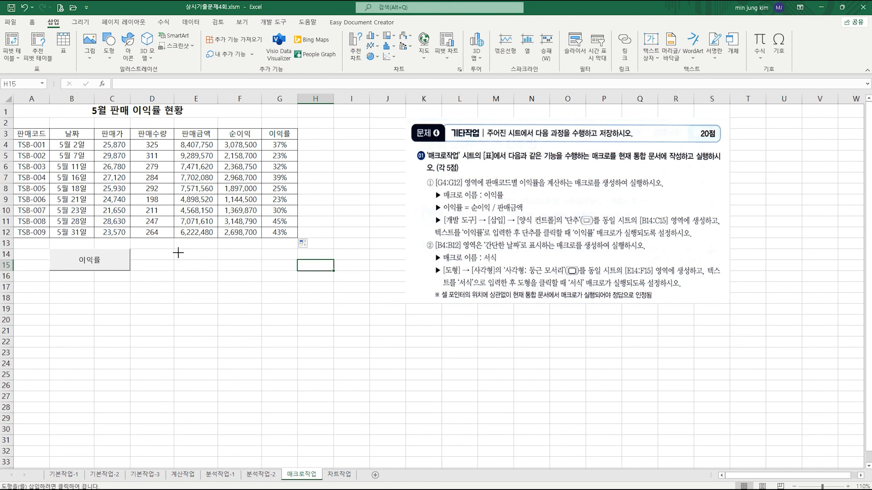
pyautogui.moveTo(176, 251); pyautogui.dragTo(270, 273)
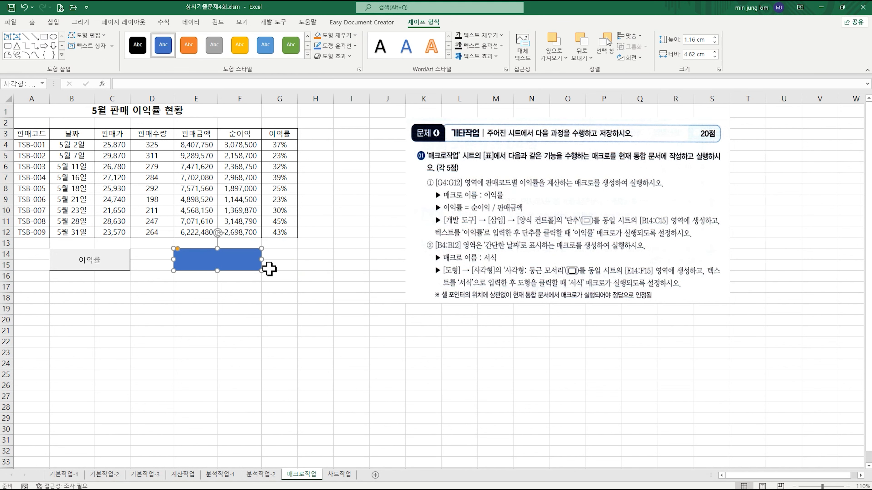
# Step: Assign a new macro named 서식 to the rounded rectangle, stored in 현재 통합 문서, and start recording it
pyautogui.rightClick(245, 261)
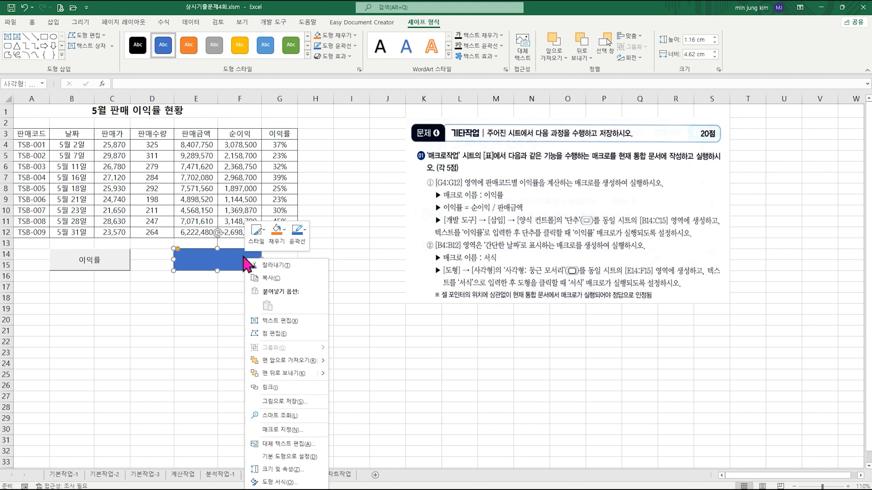
pyautogui.click(298, 429)
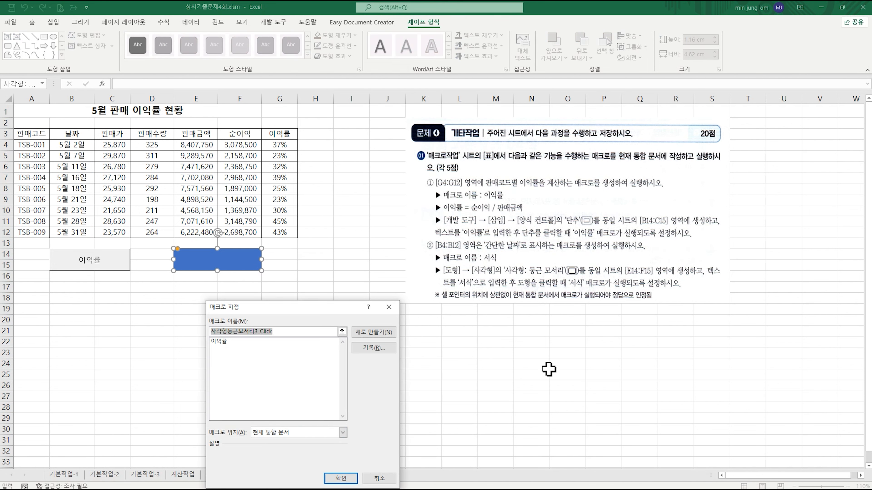
pyautogui.write('서시')
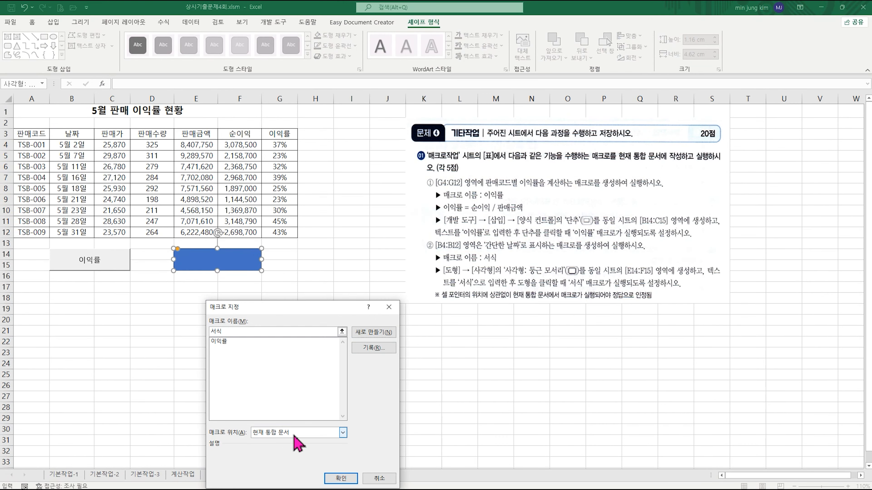
pyautogui.click(374, 348)
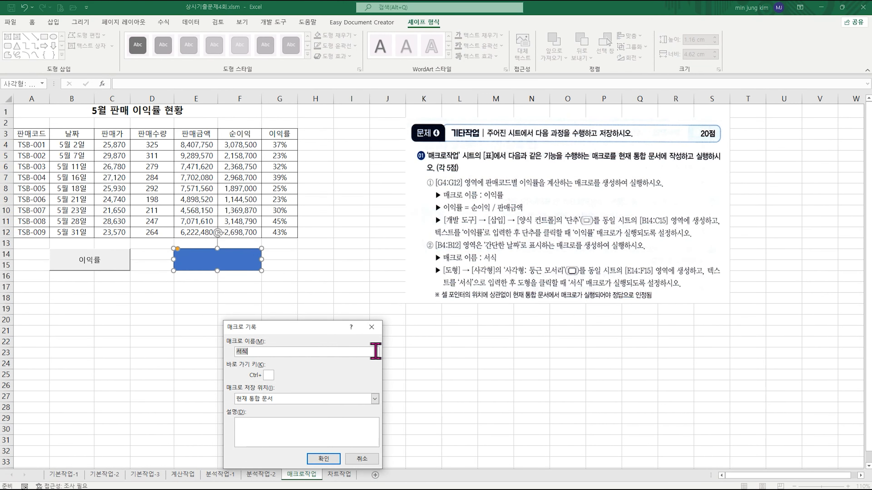
pyautogui.click(331, 461)
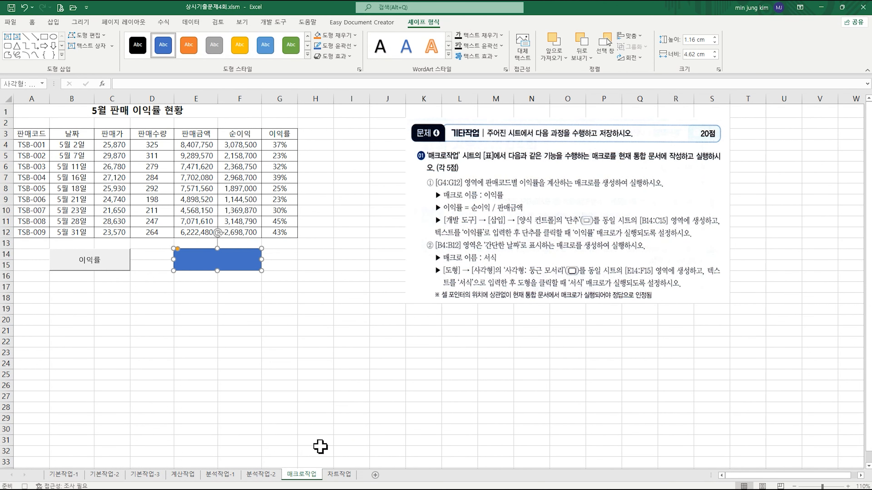
# Step: Format the dates in B4:B12 as 간단한 날짜, select an empty cell and stop recording the macro
pyautogui.click(76, 146)
pyautogui.moveTo(75, 146); pyautogui.dragTo(75, 229)
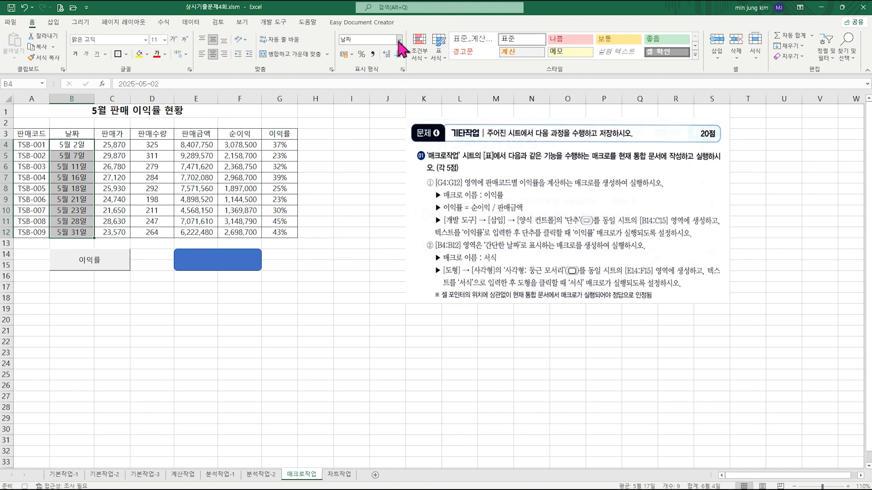
pyautogui.click(399, 40)
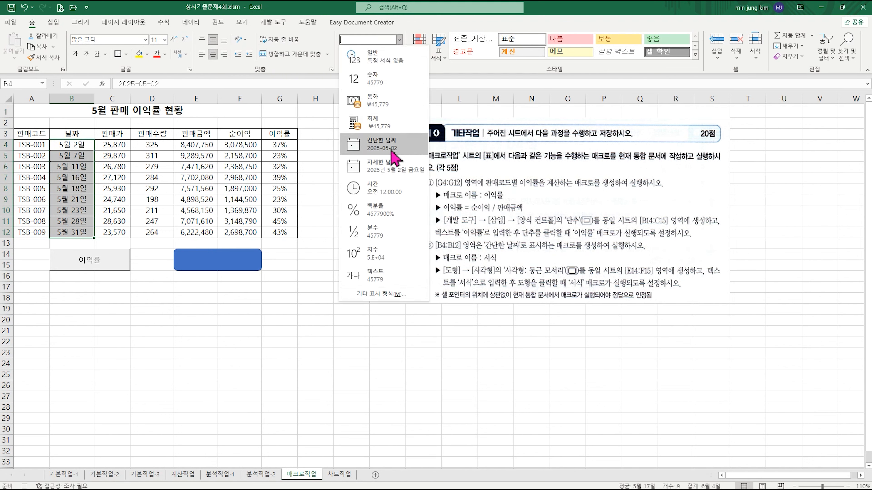
pyautogui.click(394, 158)
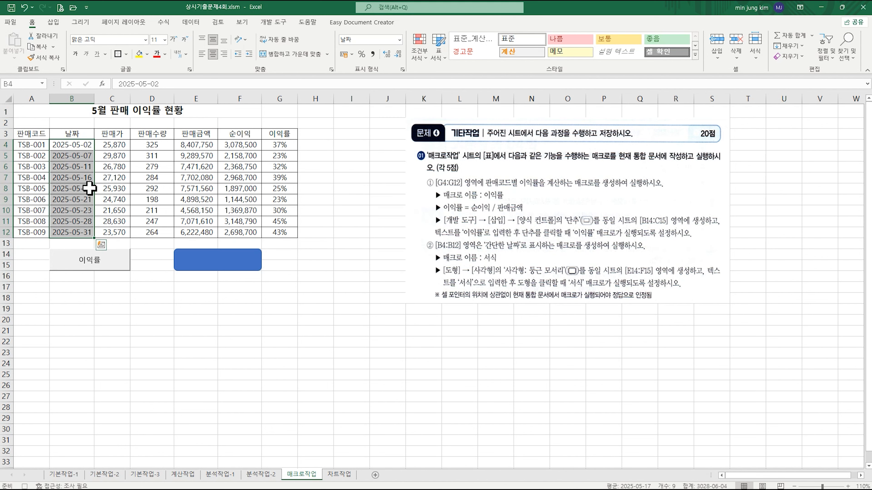
pyautogui.click(341, 219)
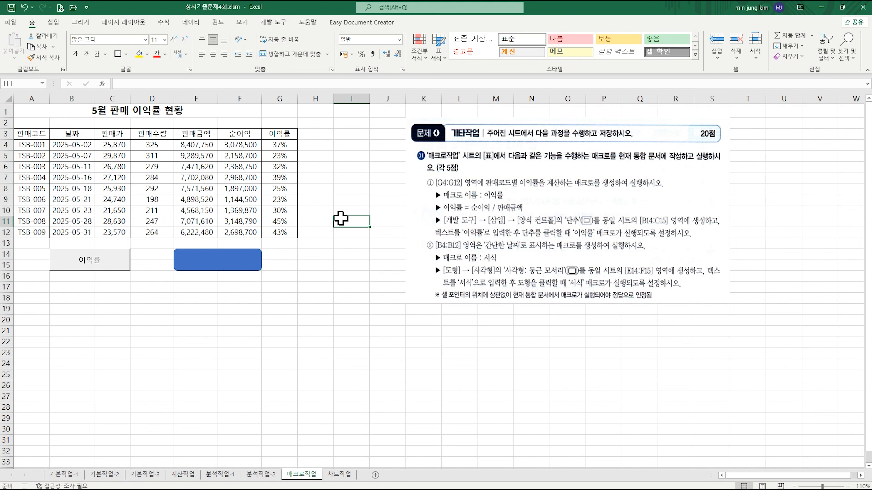
pyautogui.click(273, 22)
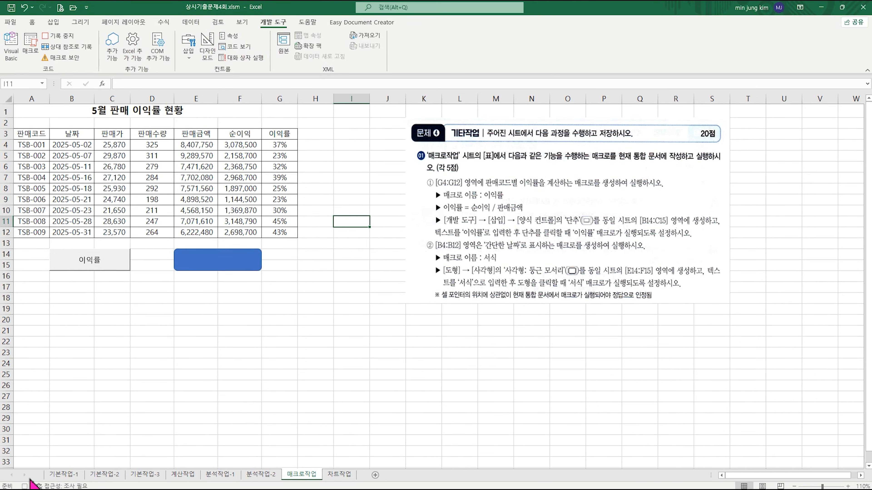
pyautogui.click(25, 486)
# Step: Add the text 서식 to the rounded rectangle and deselect the shape
pyautogui.rightClick(229, 257)
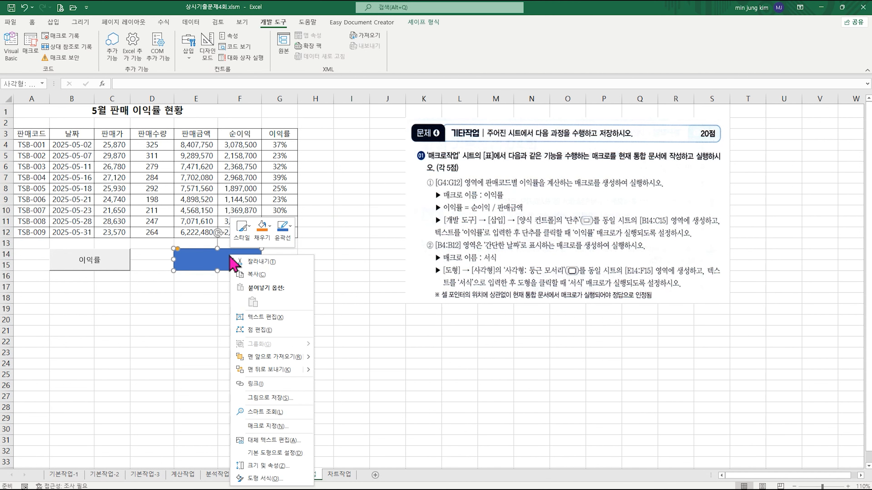
pyautogui.click(271, 318)
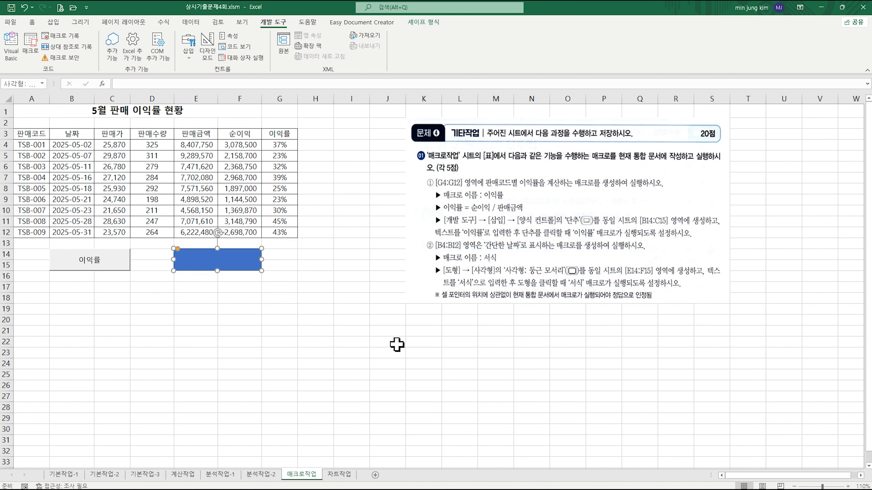
pyautogui.write('서식')
pyautogui.click(352, 276)
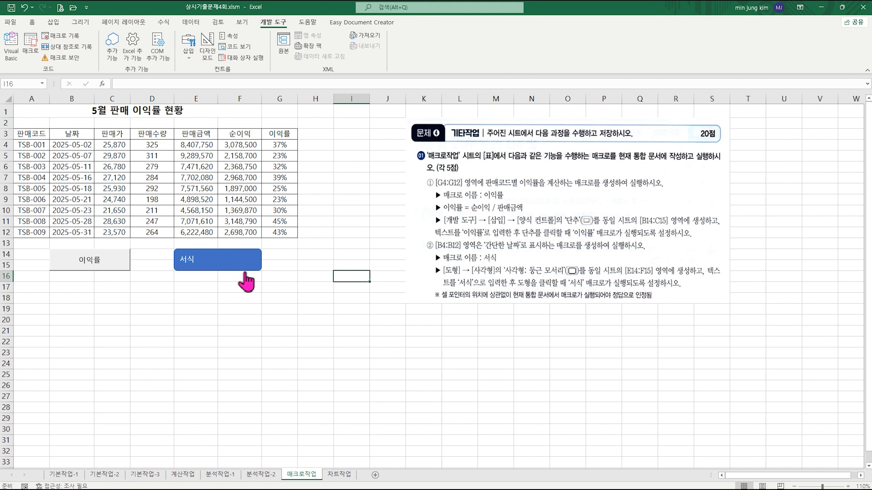
pyautogui.click(330, 309)
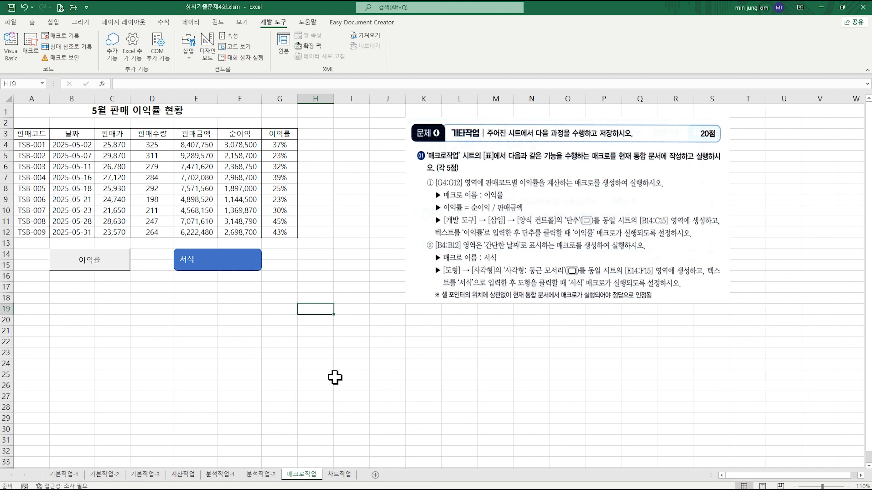
# Step: Switch to the 차트작업 sheet and select an empty cell beside the chart
pyautogui.click(340, 474)
pyautogui.click(391, 320)
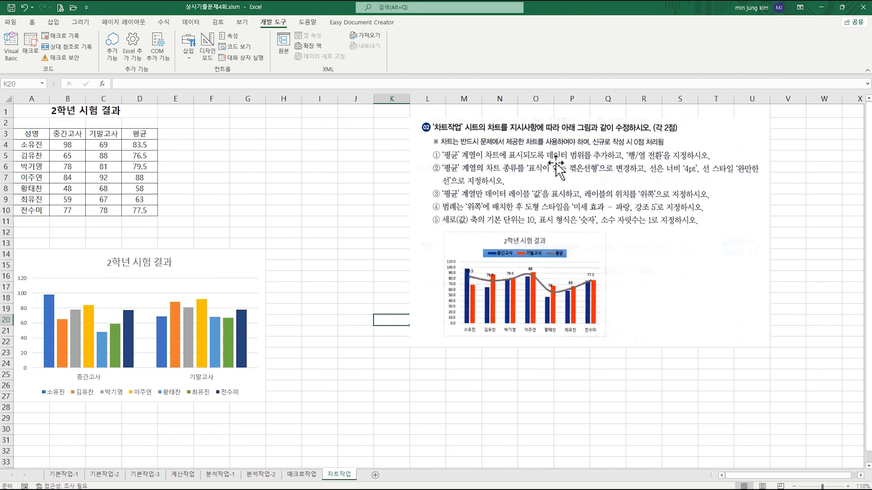
# Step: Set the chart's data range to A3:D10 on 차트작업 so 평균 is included, and switch its rows and columns
pyautogui.click(229, 267)
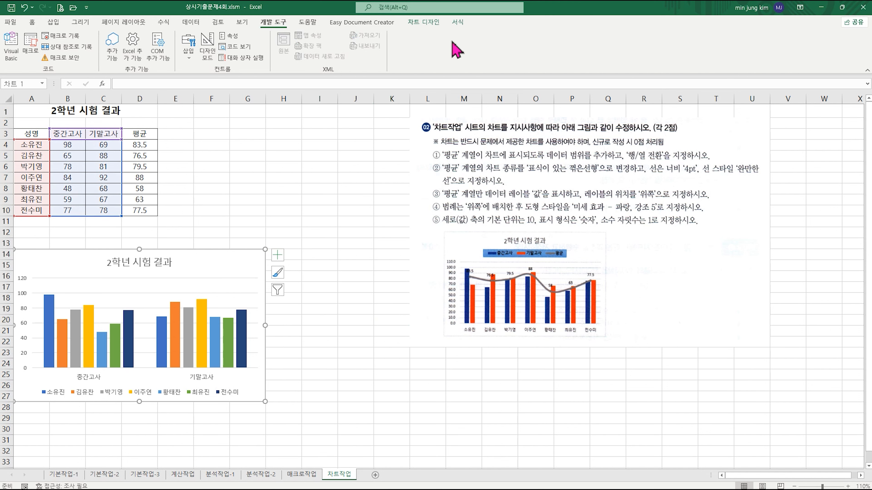
pyautogui.click(436, 22)
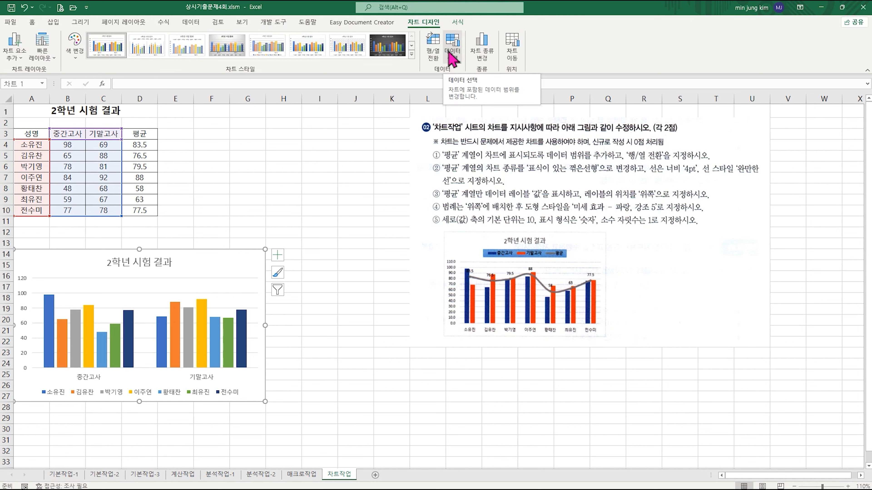
pyautogui.click(453, 51)
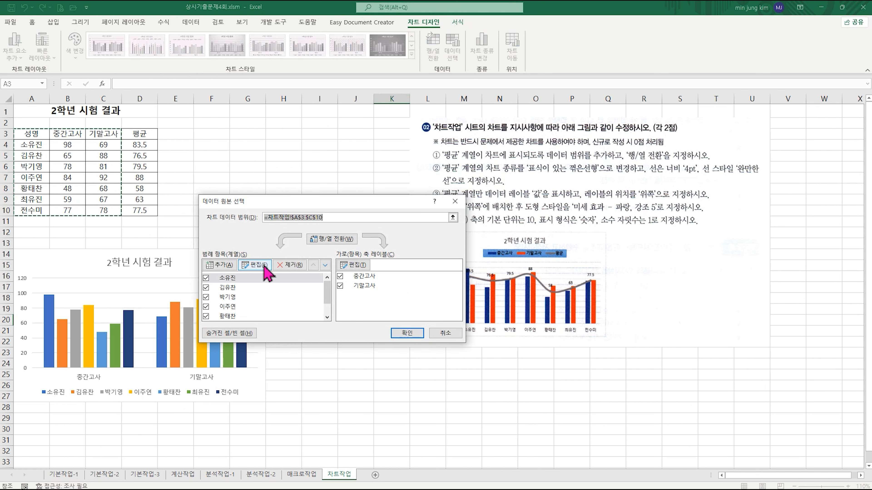
pyautogui.press('BackSpace')
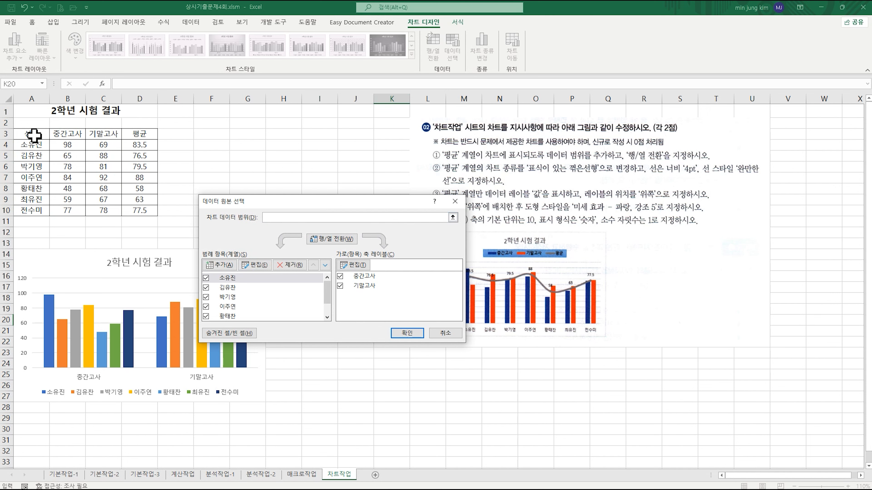
pyautogui.moveTo(34, 135); pyautogui.dragTo(128, 213)
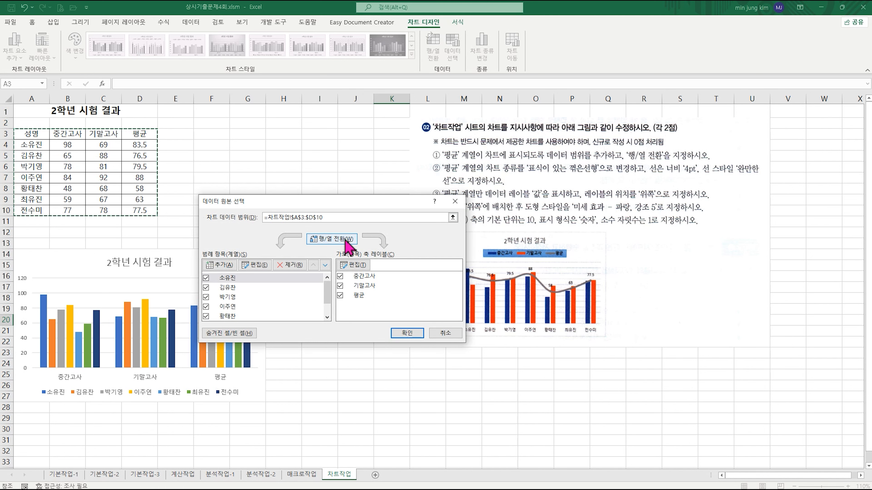
pyautogui.click(338, 239)
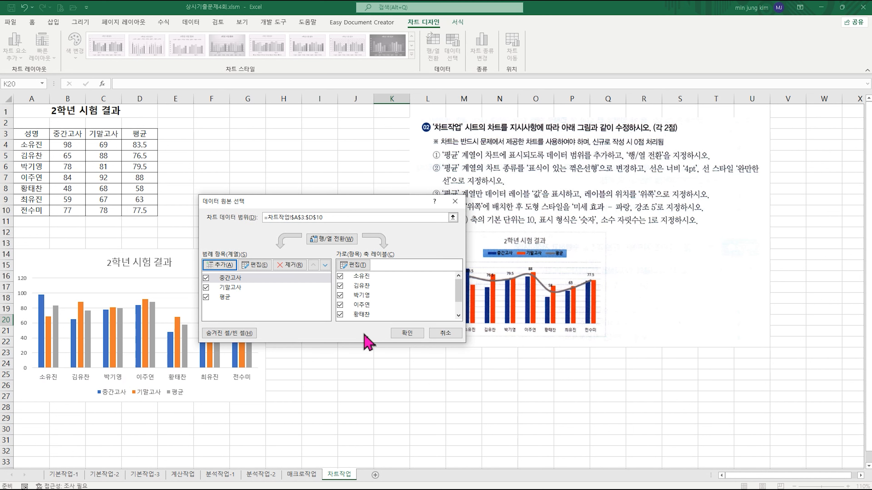
pyautogui.click(407, 333)
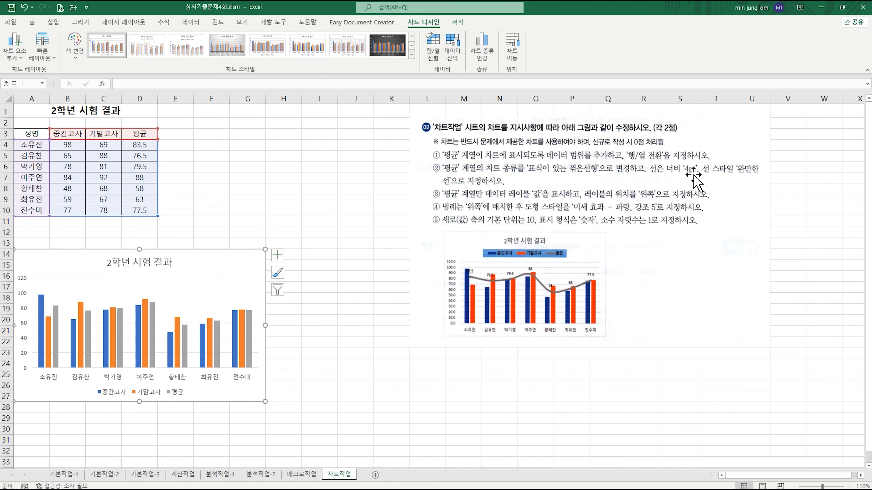
# Step: Move the instruction picture closer to the chart, and change the 평균 series' chart type to 표식이 있는 꺾은선형
pyautogui.click(562, 208)
pyautogui.moveTo(562, 208); pyautogui.dragTo(454, 209)
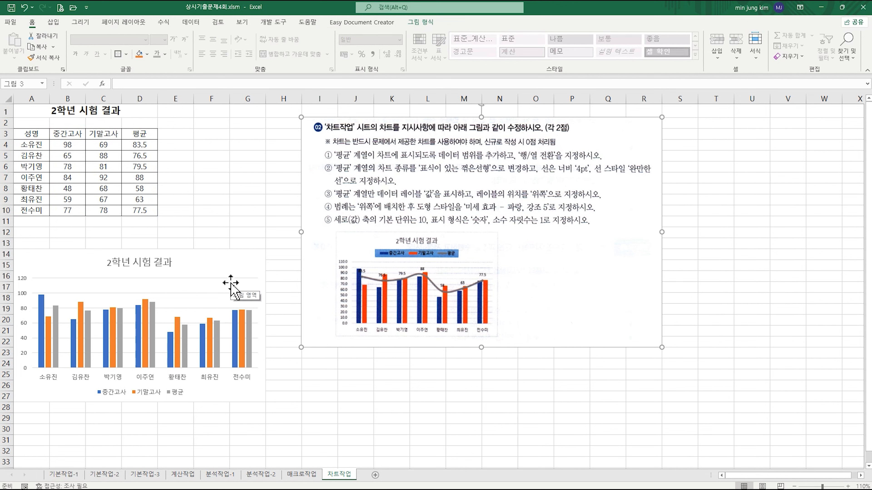
pyautogui.click(252, 332)
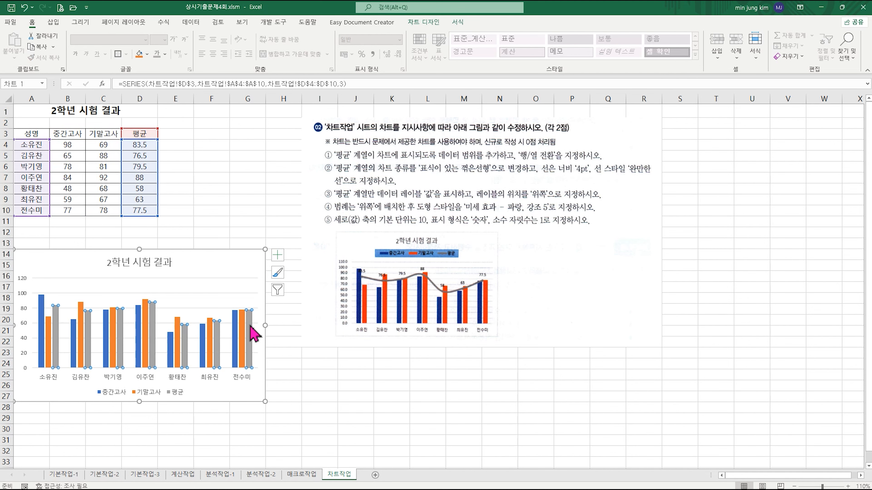
pyautogui.rightClick(254, 333)
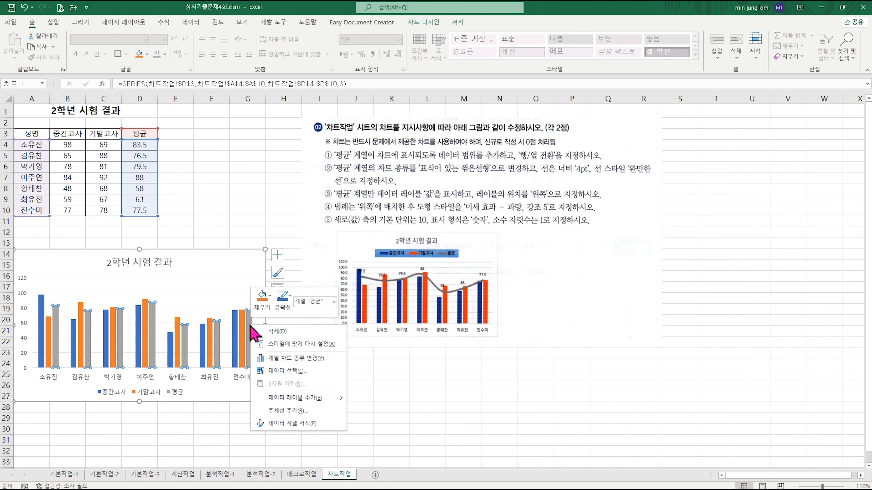
pyautogui.click(301, 359)
pyautogui.moveTo(414, 121); pyautogui.dragTo(166, 85)
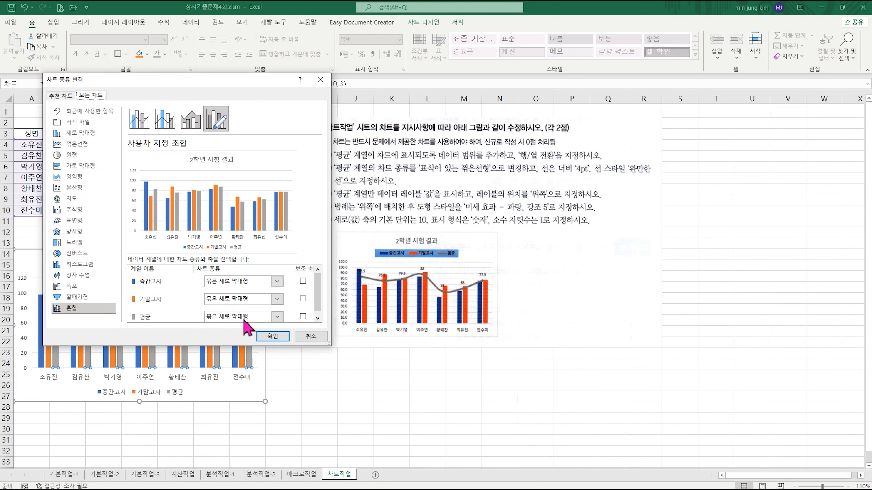
pyautogui.click(276, 316)
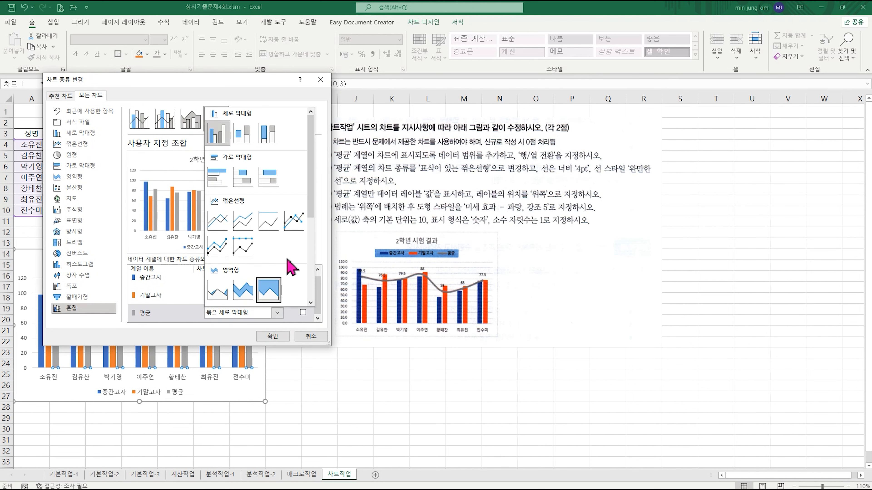
pyautogui.click(295, 221)
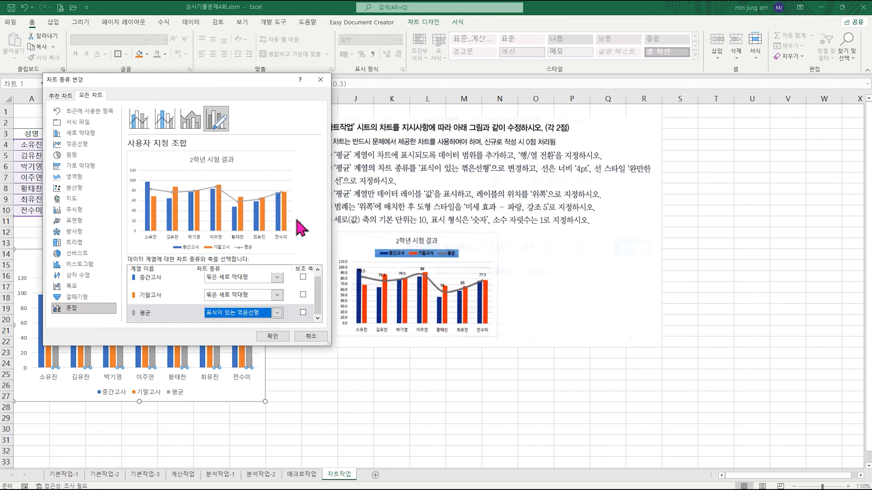
pyautogui.click(268, 338)
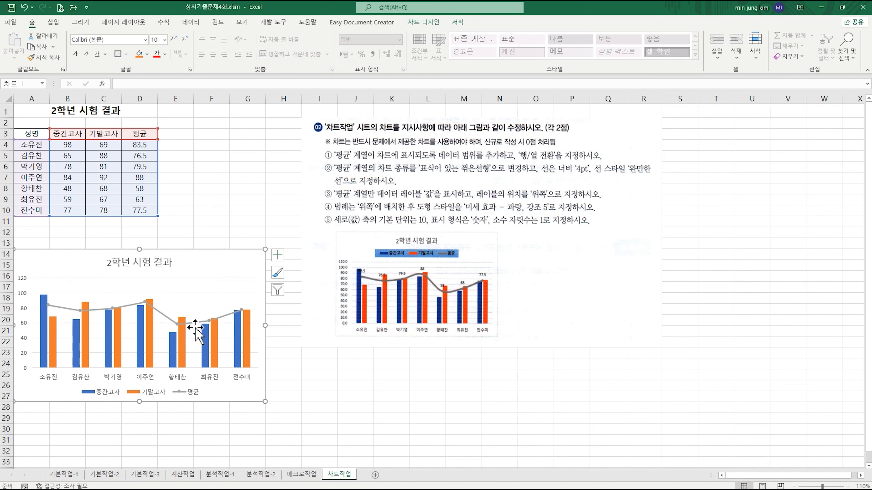
# Step: Set the line width of the 평균 series to 4 pt in its data series formatting
pyautogui.click(164, 316)
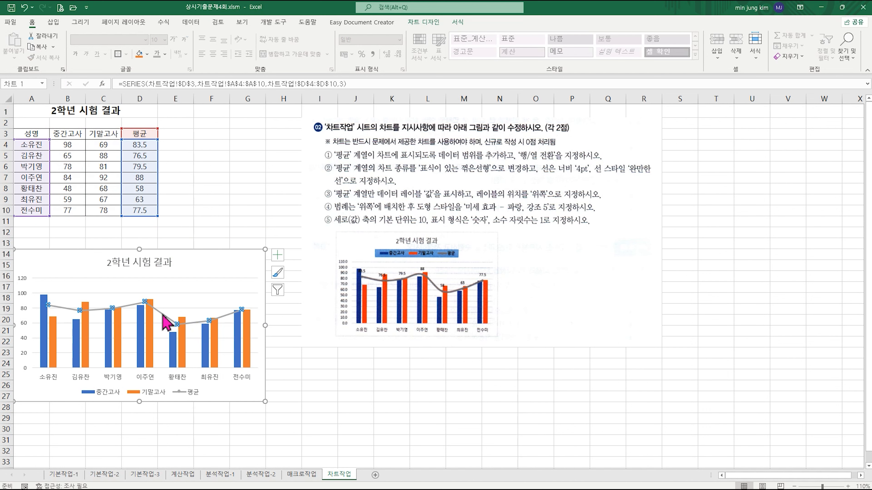
pyautogui.rightClick(164, 316)
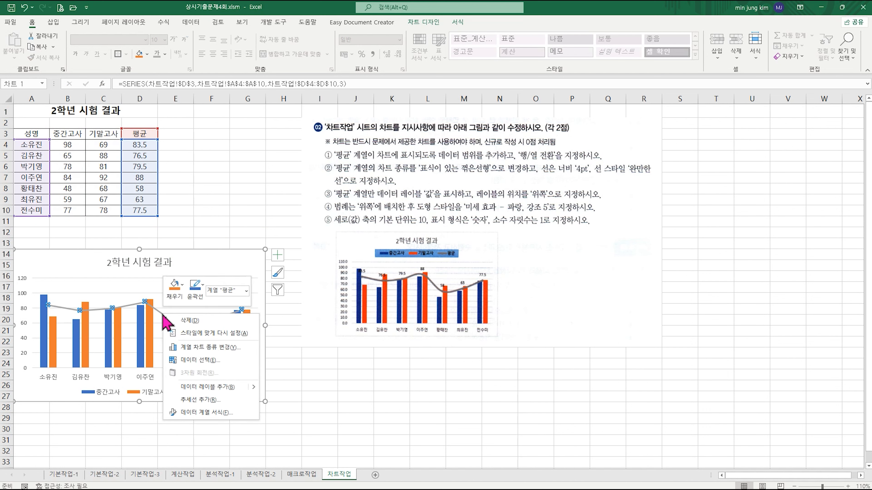
pyautogui.click(226, 412)
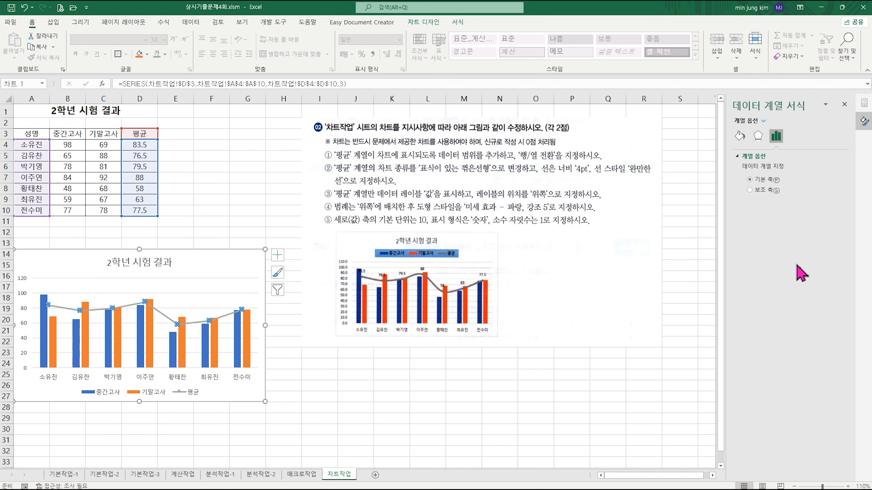
pyautogui.click(740, 137)
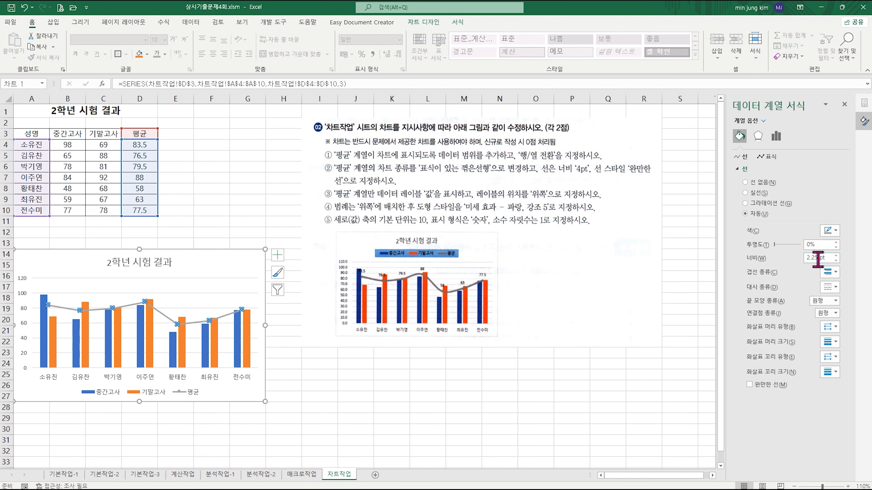
pyautogui.click(835, 255)
pyautogui.click(835, 256)
pyautogui.click(835, 256)
pyautogui.click(835, 255)
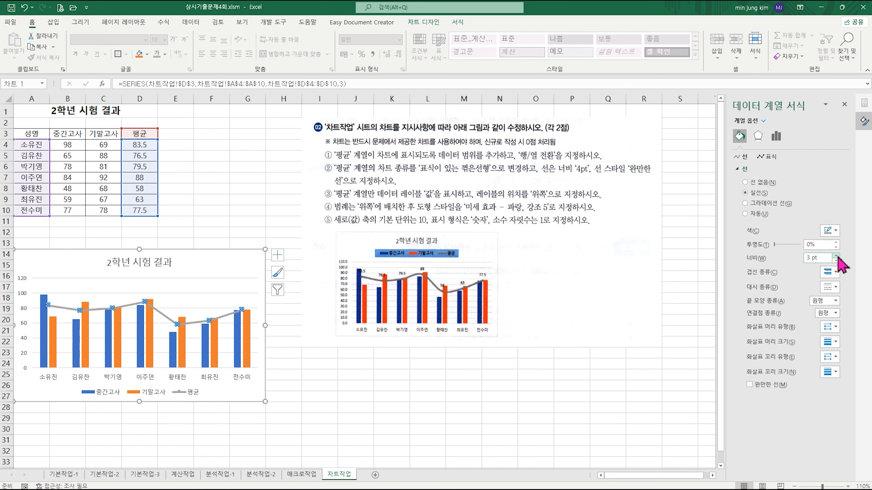
pyautogui.click(836, 256)
pyautogui.click(836, 256)
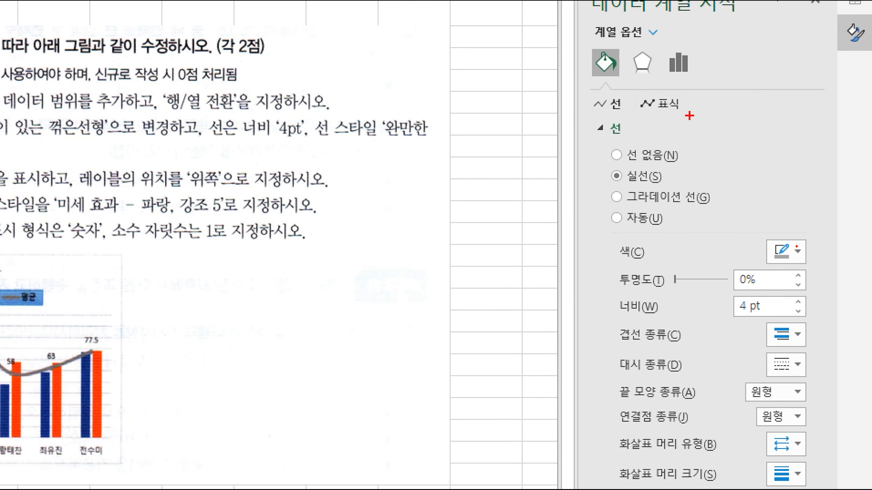
pyautogui.moveTo(578, 45); pyautogui.dragTo(627, 89)
pyautogui.moveTo(604, 291)
pyautogui.mouseDown()
pyautogui.moveTo(730, 319)
pyautogui.moveTo(813, 323)
pyautogui.mouseUp()
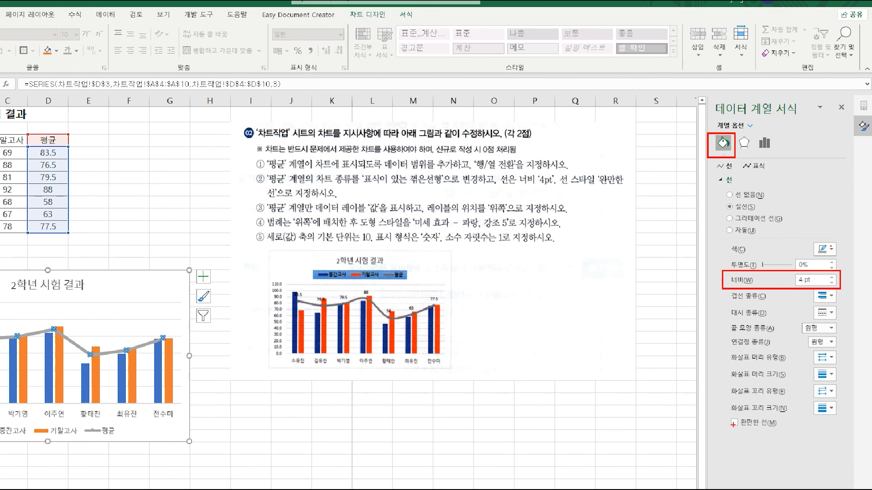
pyautogui.moveTo(731, 417); pyautogui.dragTo(801, 435)
pyautogui.press('Escape')
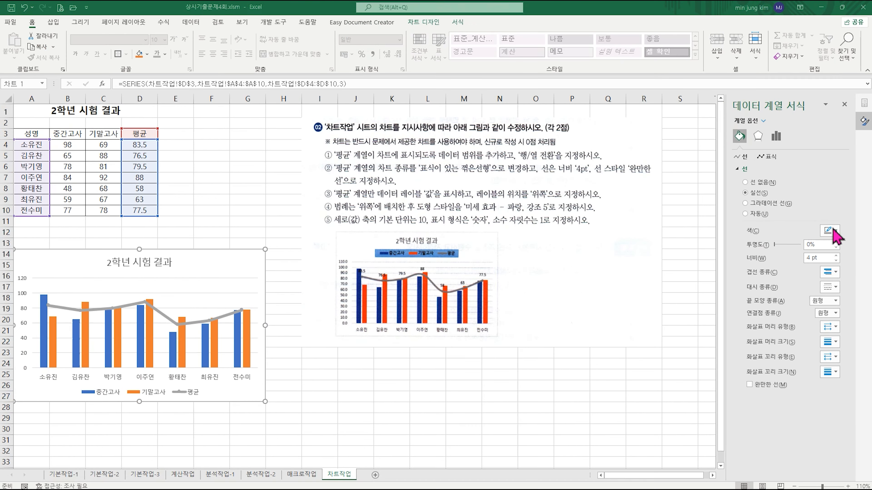
# Step: Apply 완만한 선 to the 평균 series and add data labels to it, positioned 위쪽
pyautogui.click(736, 423)
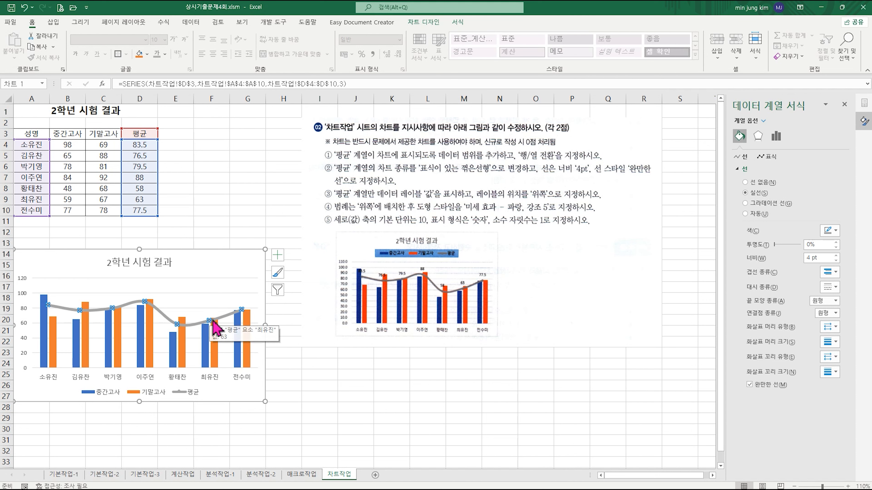
pyautogui.click(279, 254)
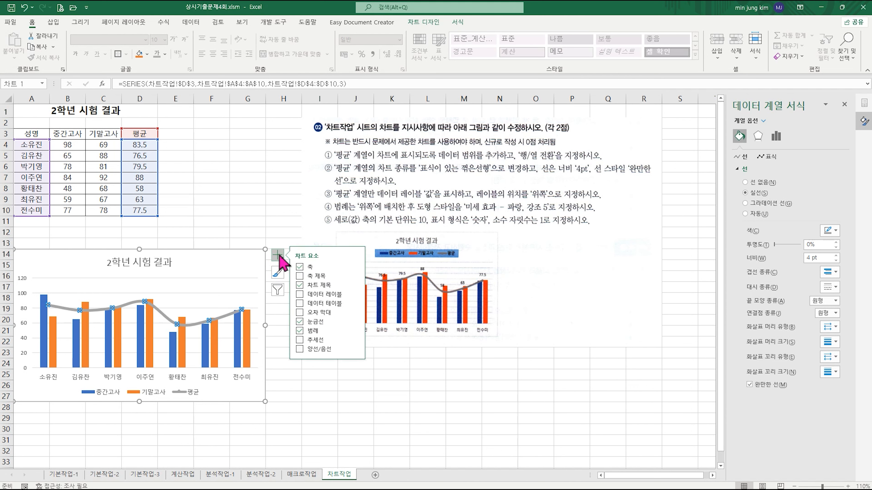
pyautogui.click(302, 297)
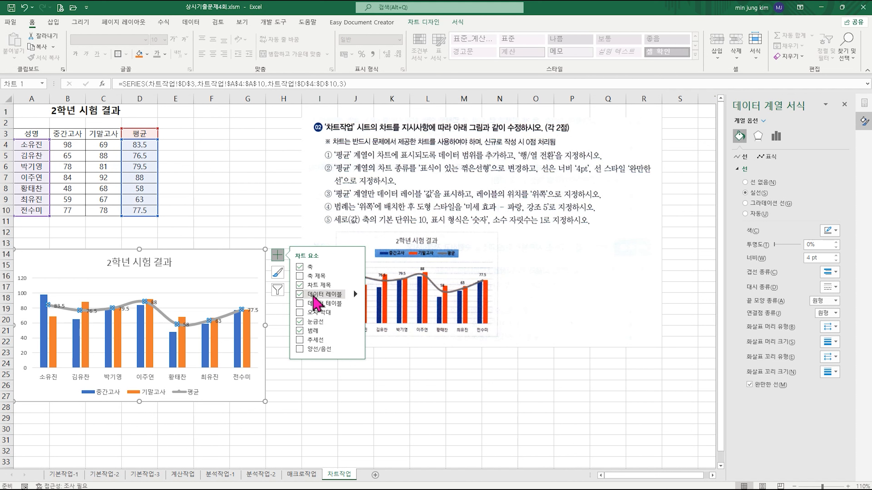
pyautogui.click(354, 293)
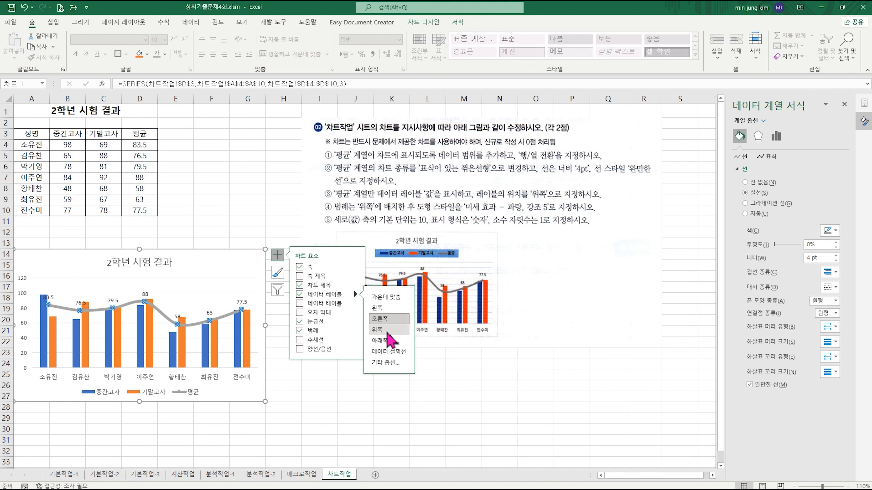
pyautogui.click(387, 331)
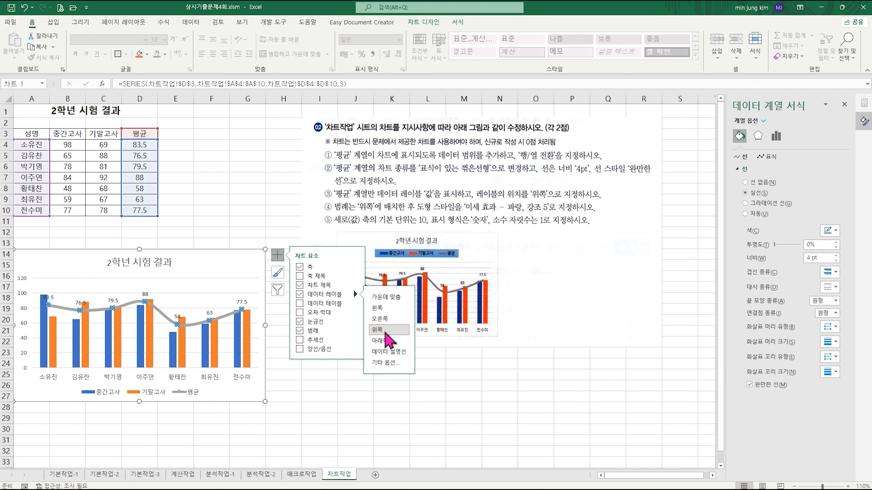
# Step: Set the chart legend's position to 위쪽
pyautogui.click(148, 394)
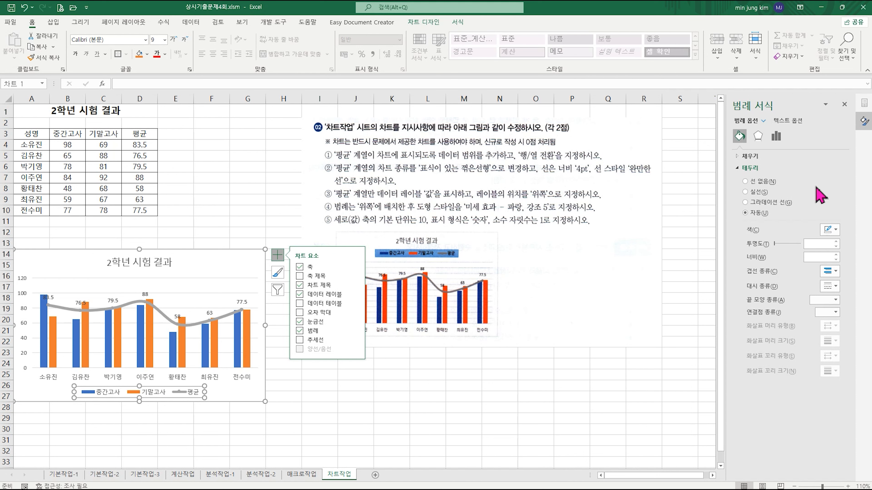
pyautogui.click(778, 137)
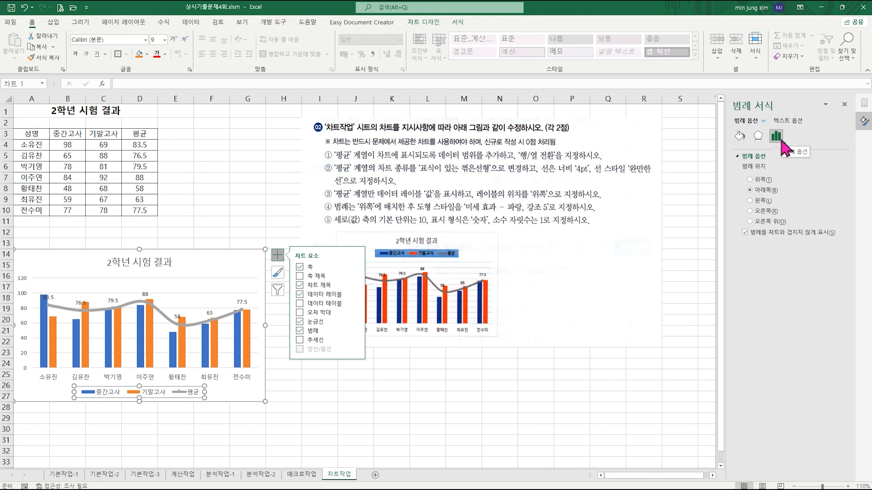
pyautogui.click(760, 180)
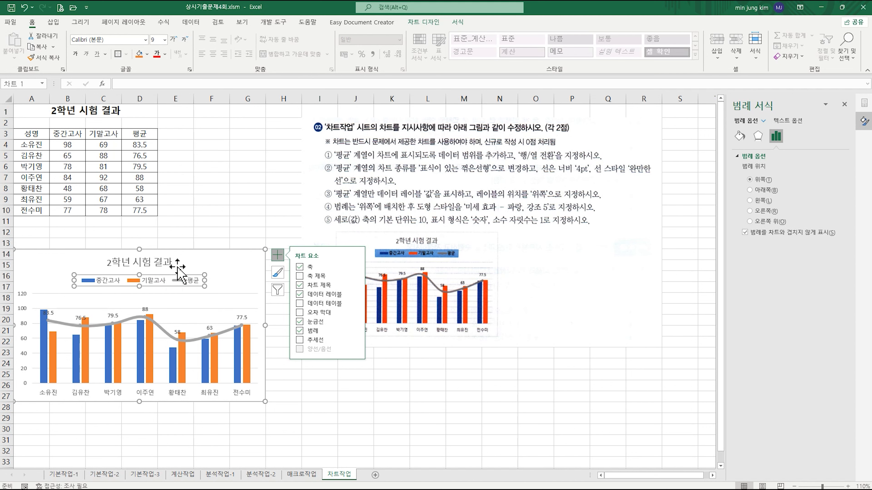
# Step: Apply the shape style 미세 효과 - 파랑, 강조 5 to the chart legend
pyautogui.click(460, 27)
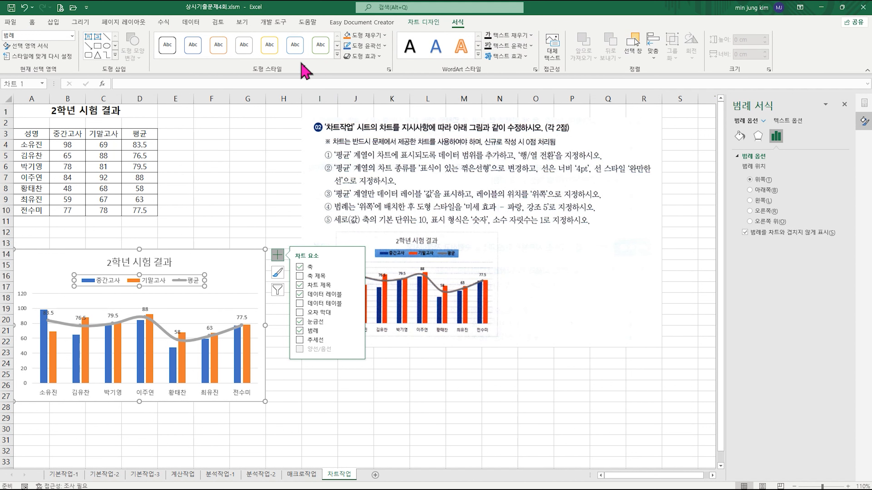
pyautogui.hotkey('ctrl', '2')
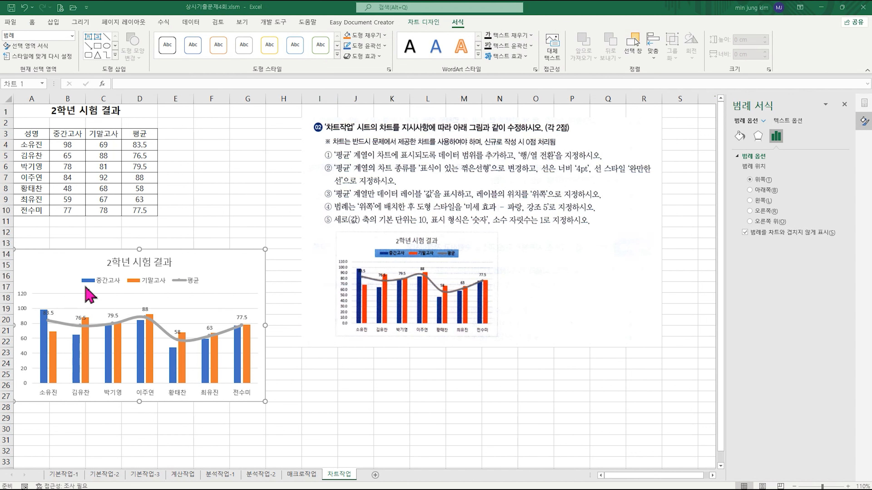
pyautogui.click(154, 280)
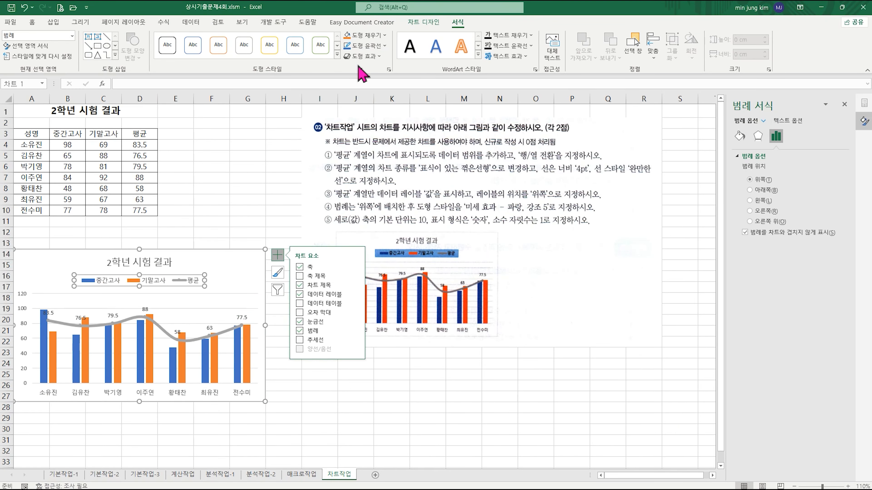
pyautogui.click(338, 55)
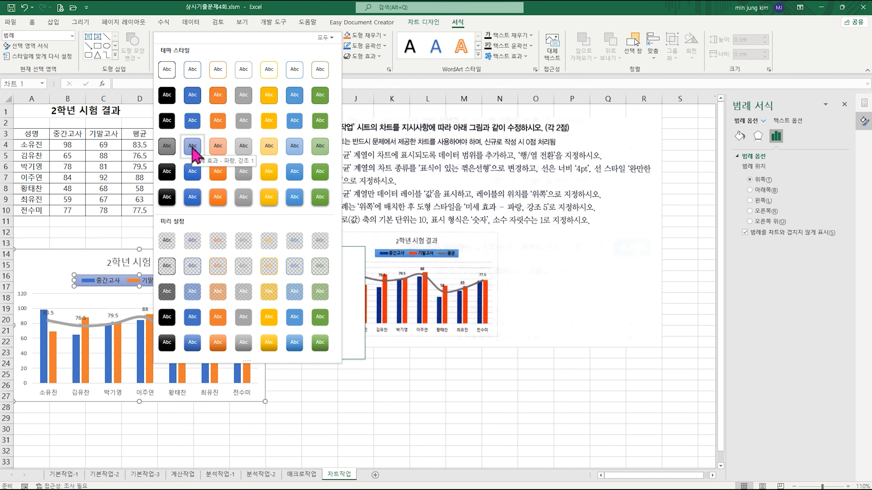
pyautogui.click(298, 147)
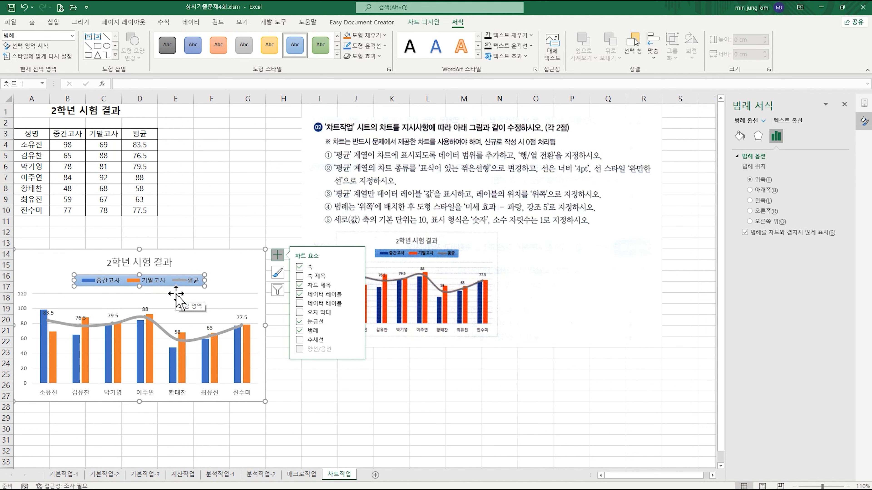
# Step: Set the major unit (기본) of the chart's vertical value axis to 10
pyautogui.click(353, 235)
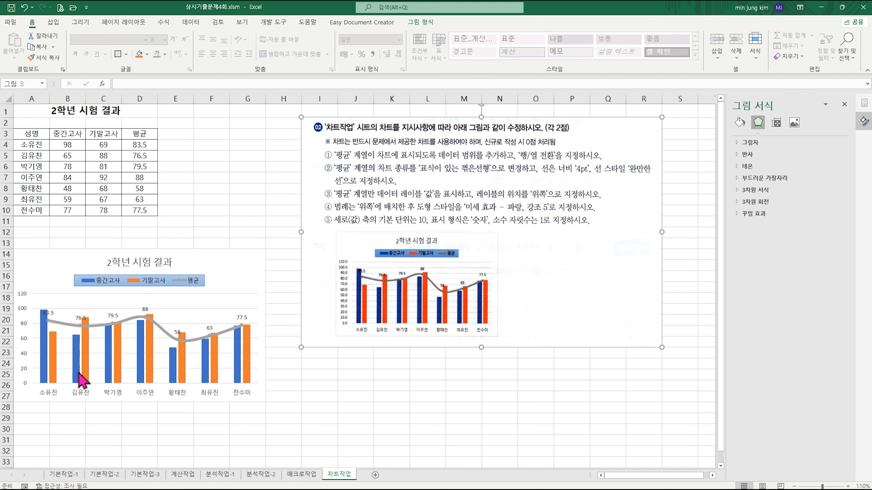
pyautogui.click(25, 310)
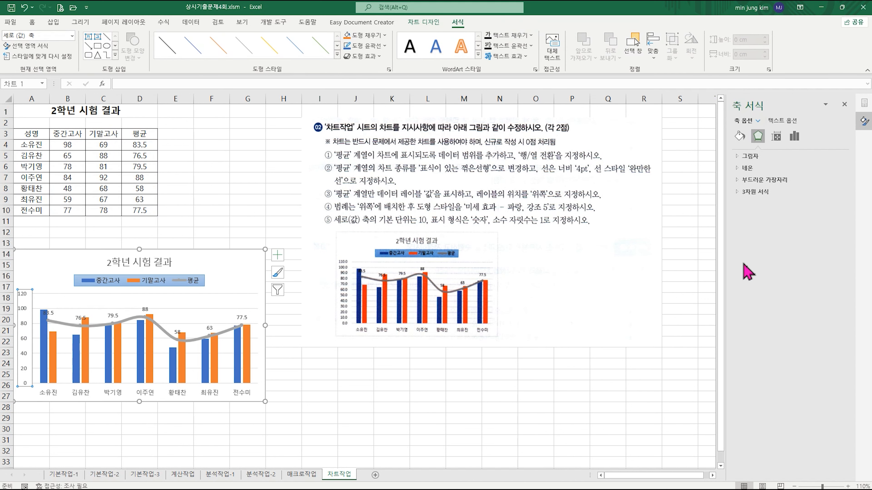
pyautogui.click(794, 140)
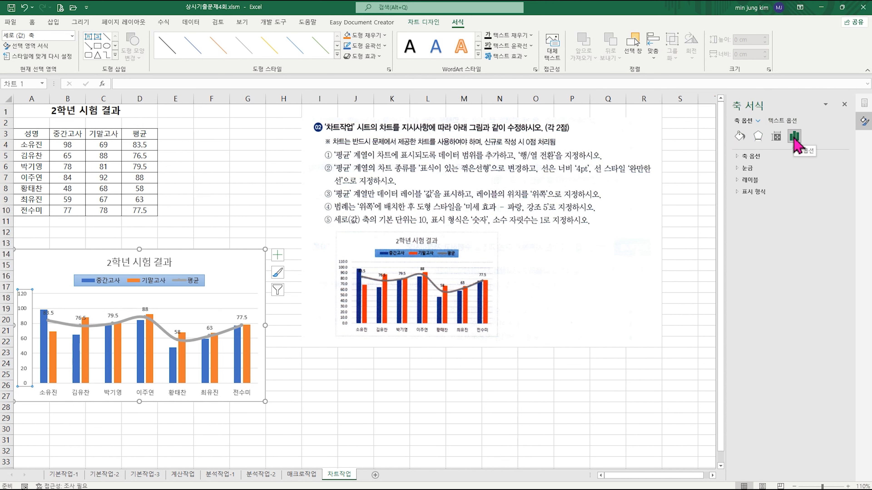
pyautogui.click(759, 156)
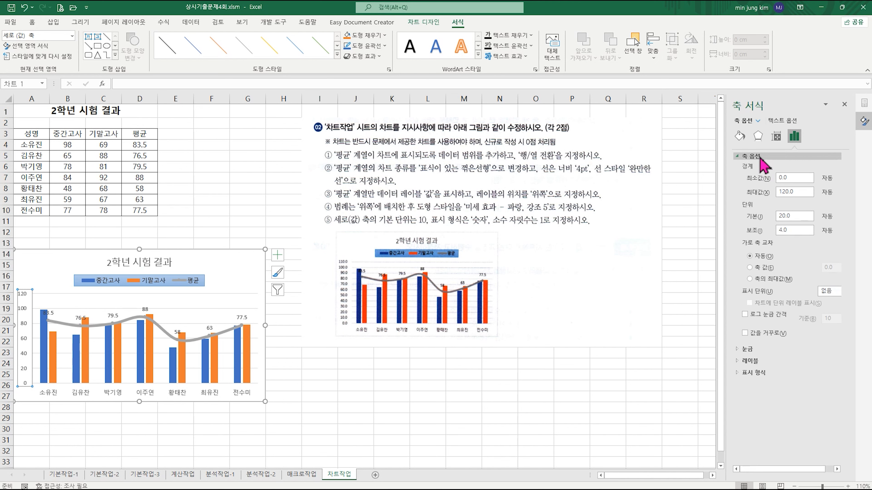
pyautogui.click(746, 157)
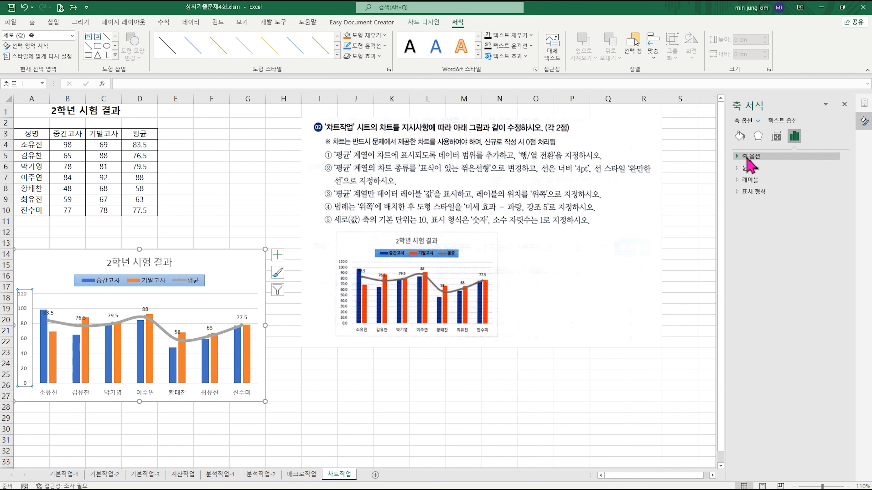
pyautogui.click(747, 158)
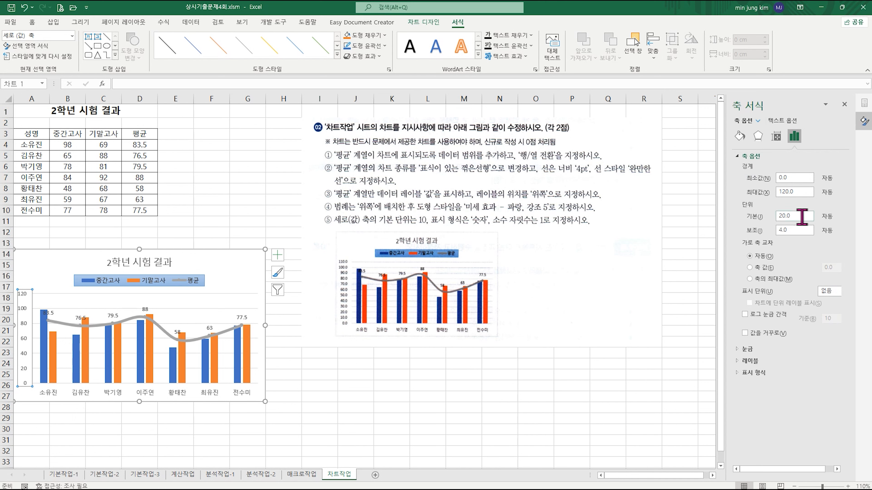
pyautogui.moveTo(802, 217); pyautogui.dragTo(764, 214)
pyautogui.write('10')
pyautogui.press('Return')
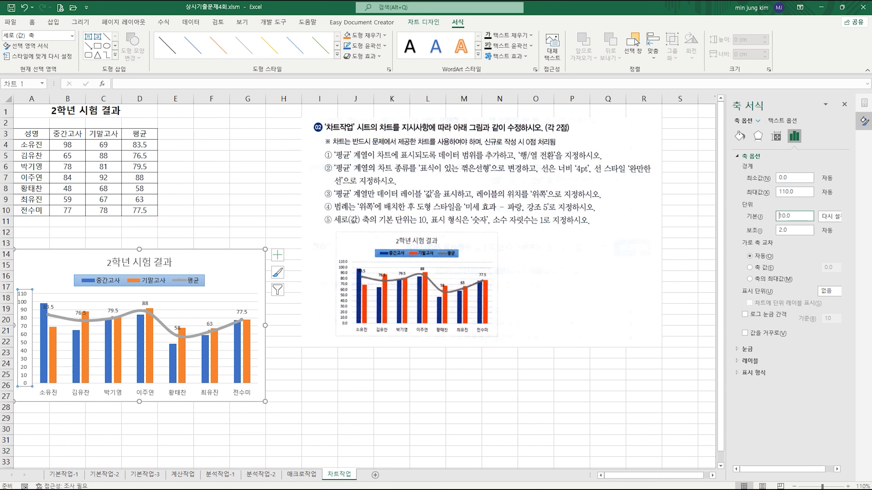
# Step: Format the vertical axis numbers as 숫자 with 1 decimal place, and deselect the chart
pyautogui.click(755, 373)
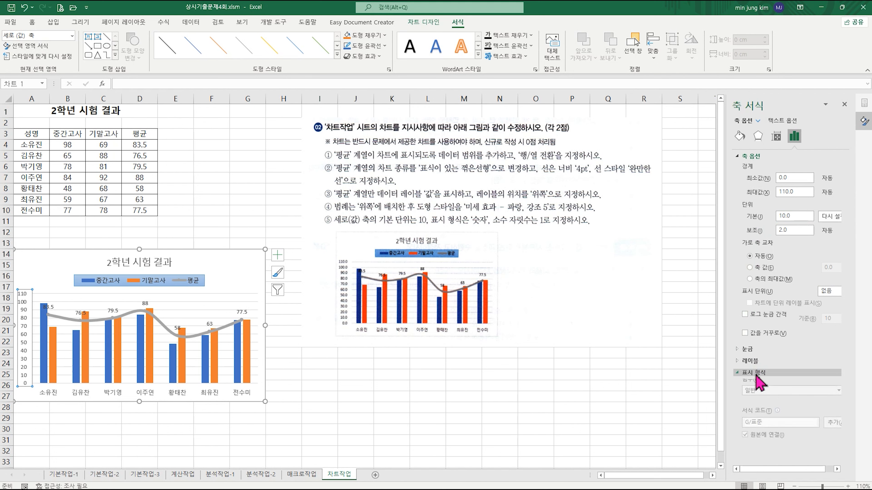
pyautogui.click(764, 388)
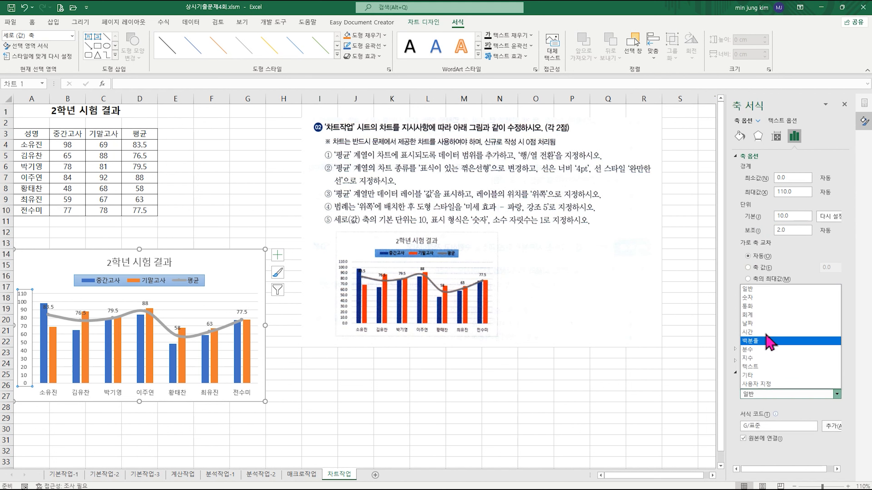
pyautogui.click(765, 299)
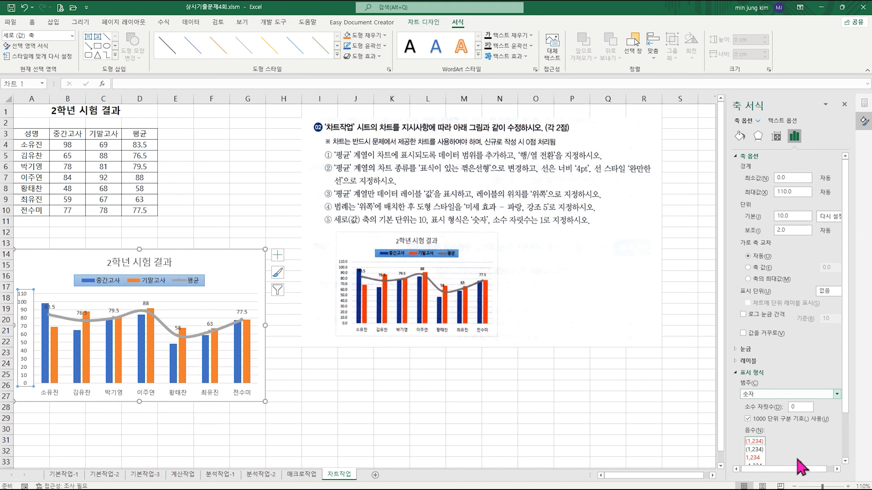
pyautogui.doubleClick(800, 407)
pyautogui.write('1')
pyautogui.press('Return')
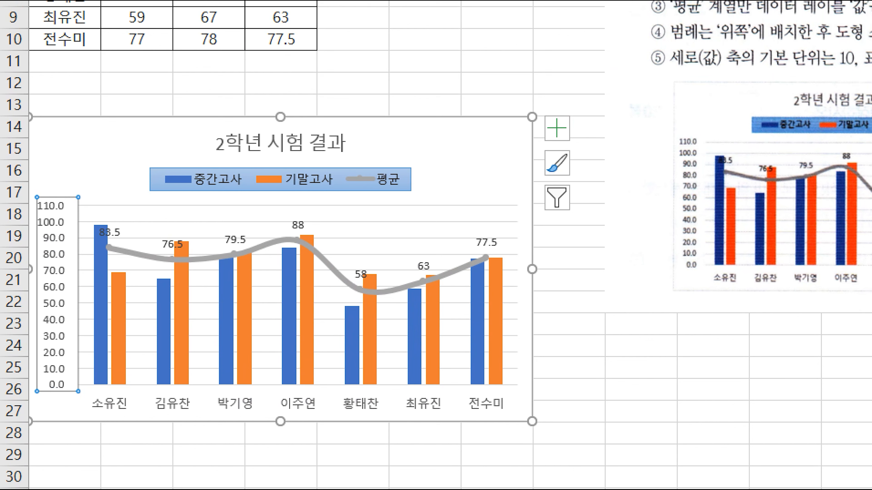
pyautogui.moveTo(667, 120); pyautogui.dragTo(709, 290)
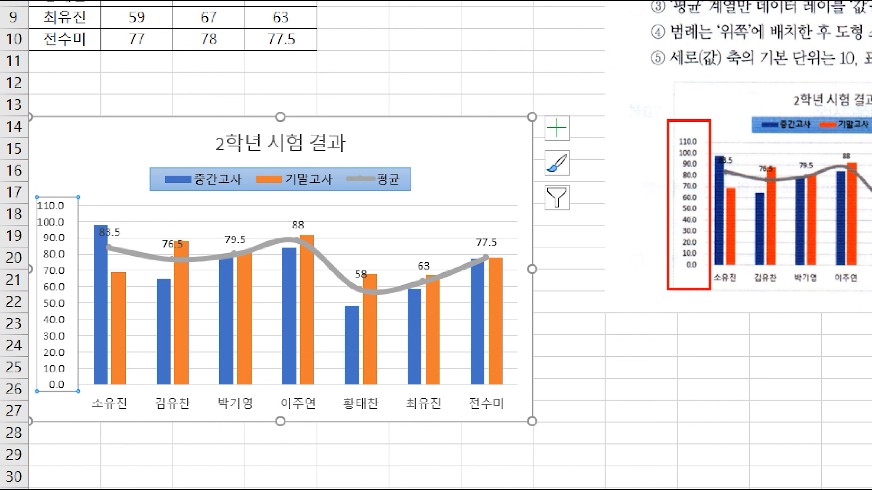
pyautogui.moveTo(36, 181)
pyautogui.mouseDown()
pyautogui.moveTo(84, 364)
pyautogui.moveTo(84, 400)
pyautogui.mouseUp()
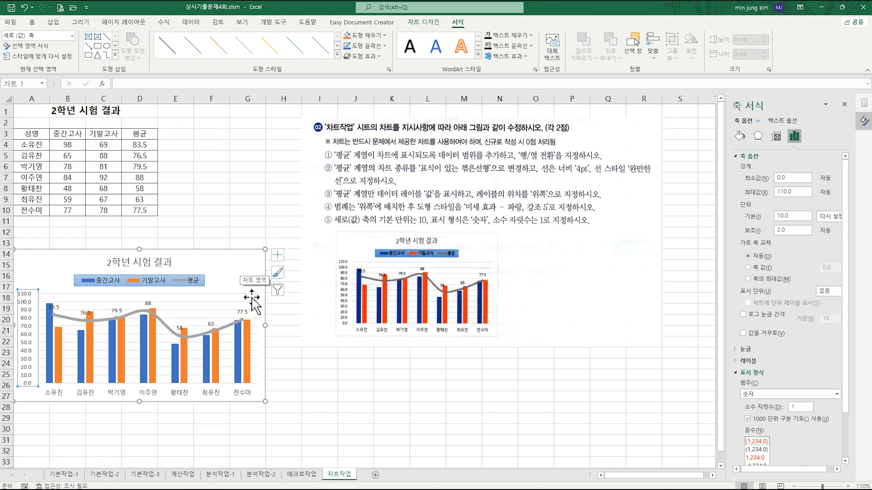
pyautogui.click(448, 383)
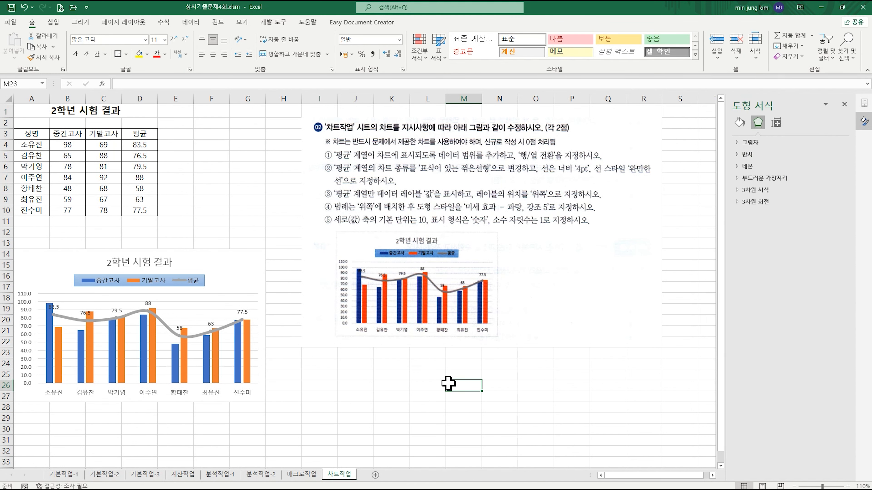